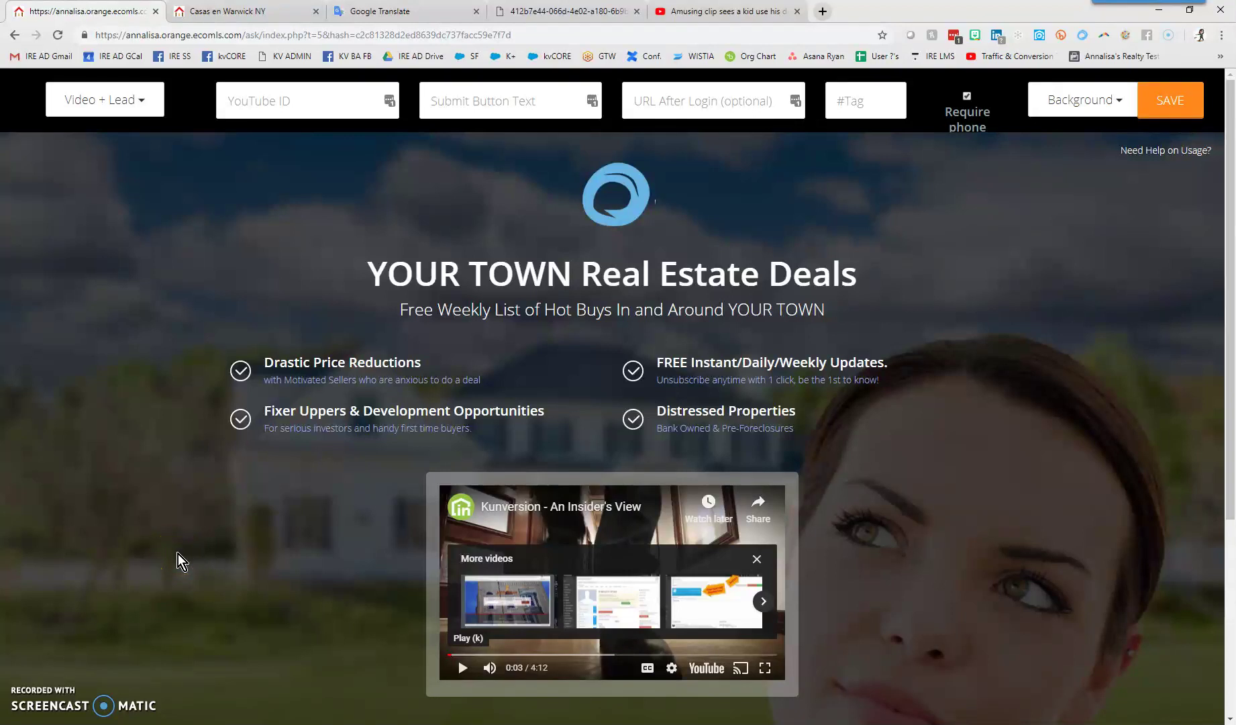
# Review the lead form, select the URL After Login field, then move to the Google Translate tab
pyautogui.click(276, 371)
pyautogui.scroll(-4, 1019, 314)
pyautogui.scroll(-1, 996, 337)
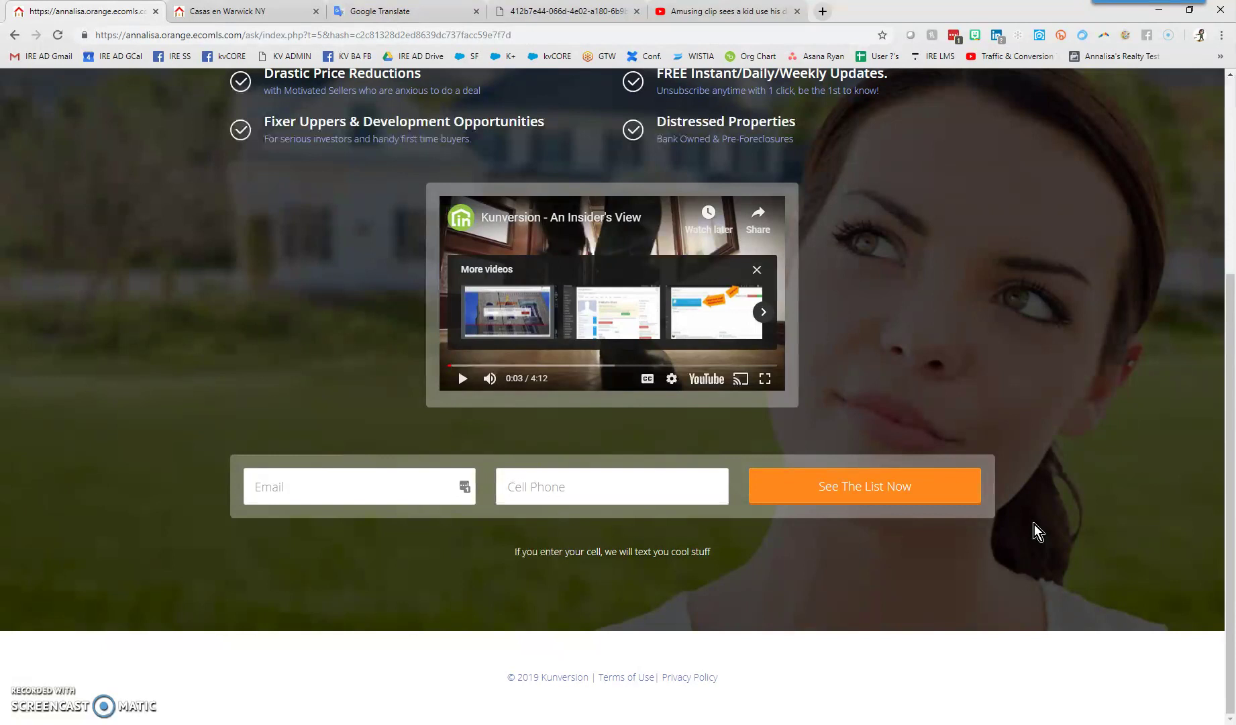
pyautogui.scroll(5, 933, 524)
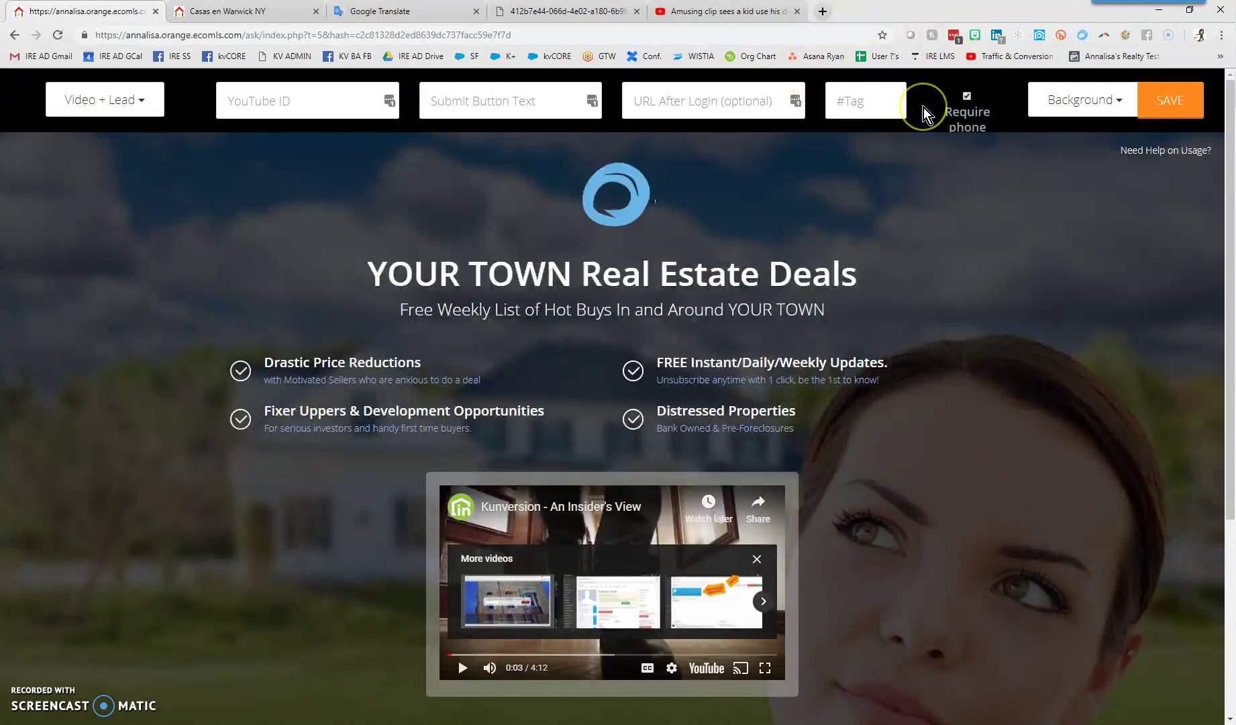
pyautogui.scroll(-3, 998, 439)
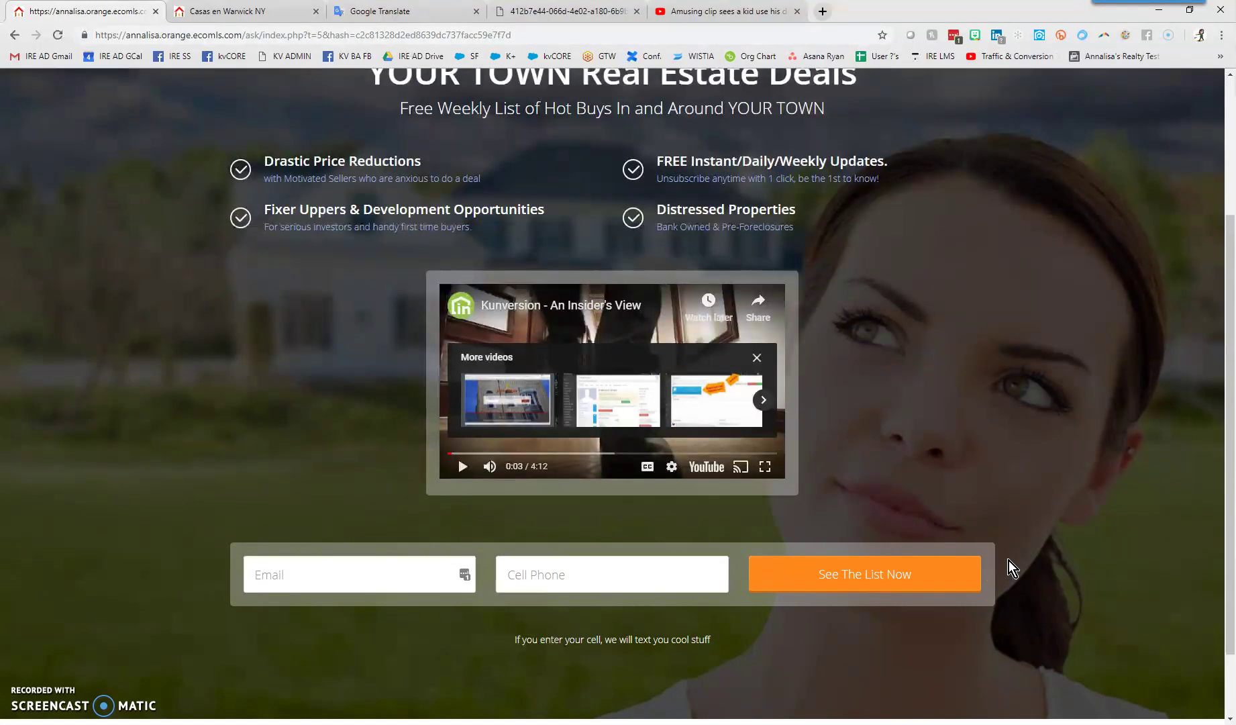
pyautogui.scroll(3, 1008, 559)
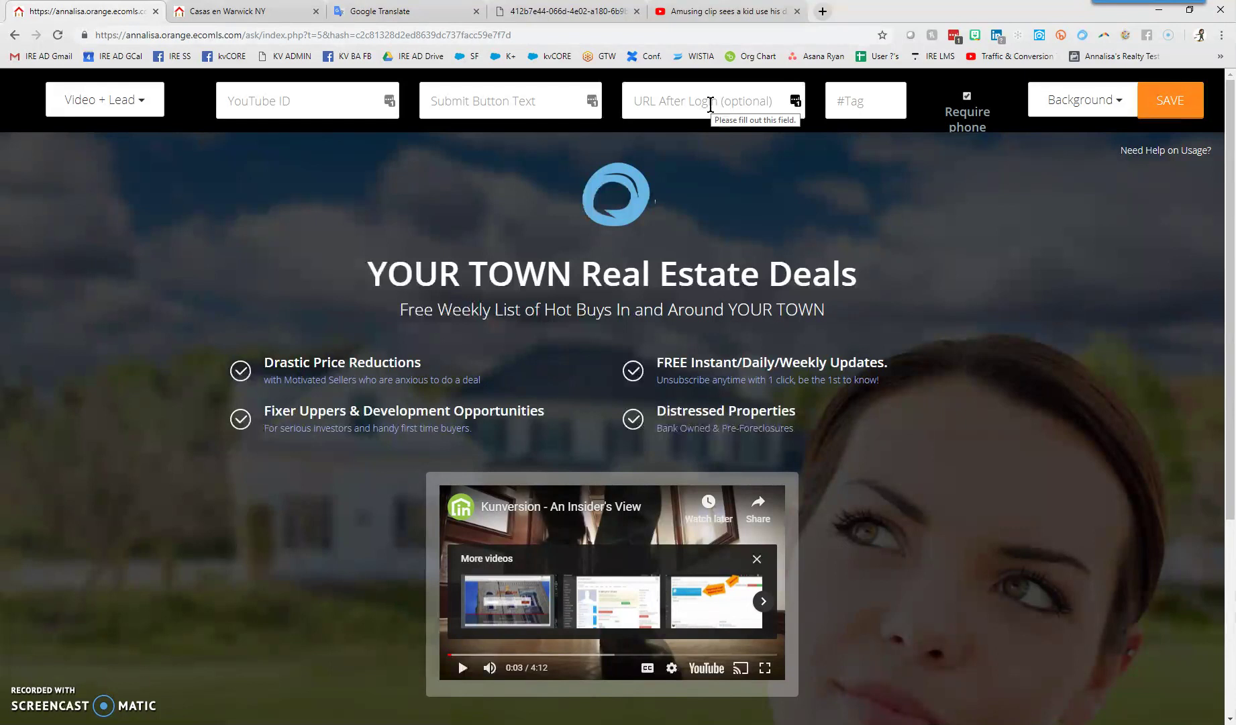
pyautogui.click(676, 107)
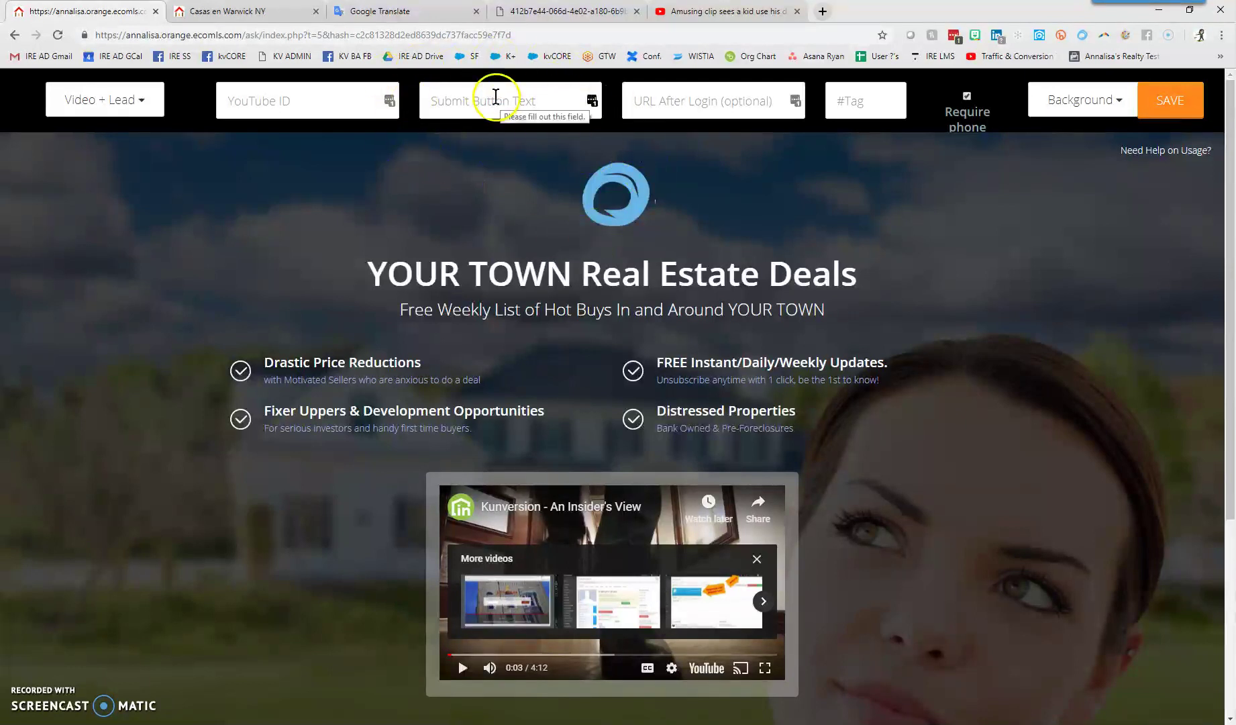
pyautogui.scroll(-4, 1012, 484)
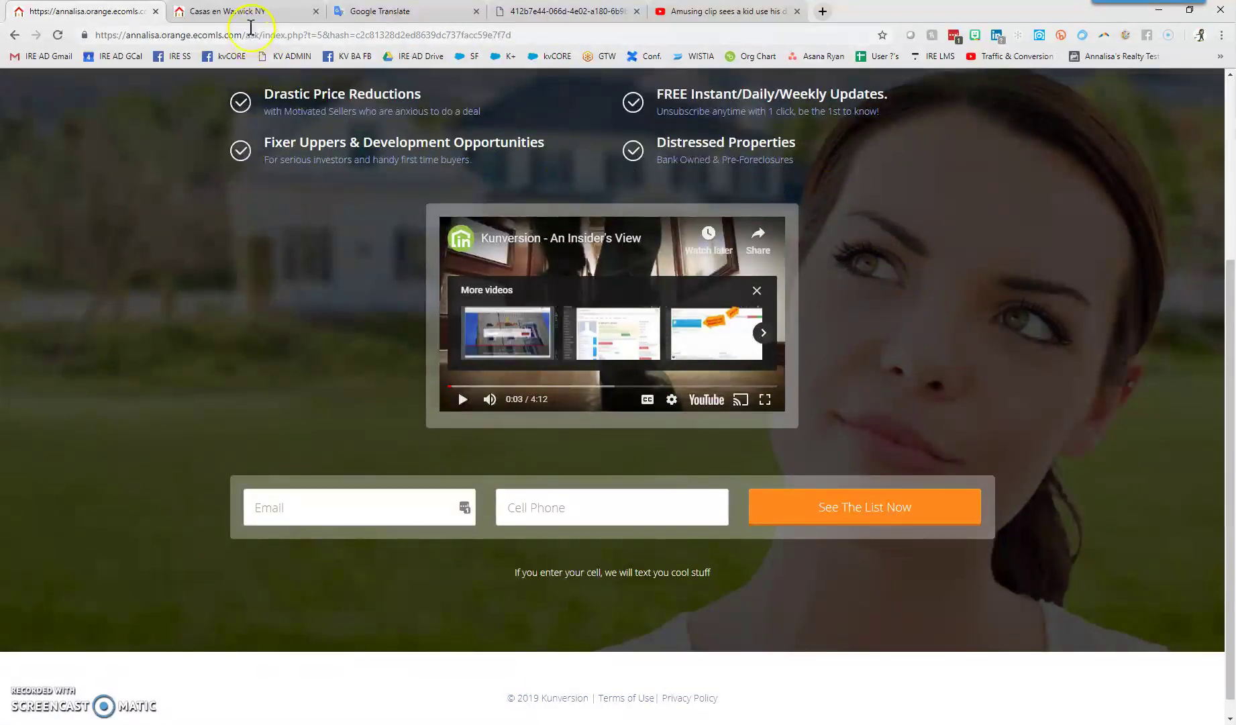
pyautogui.click(346, 12)
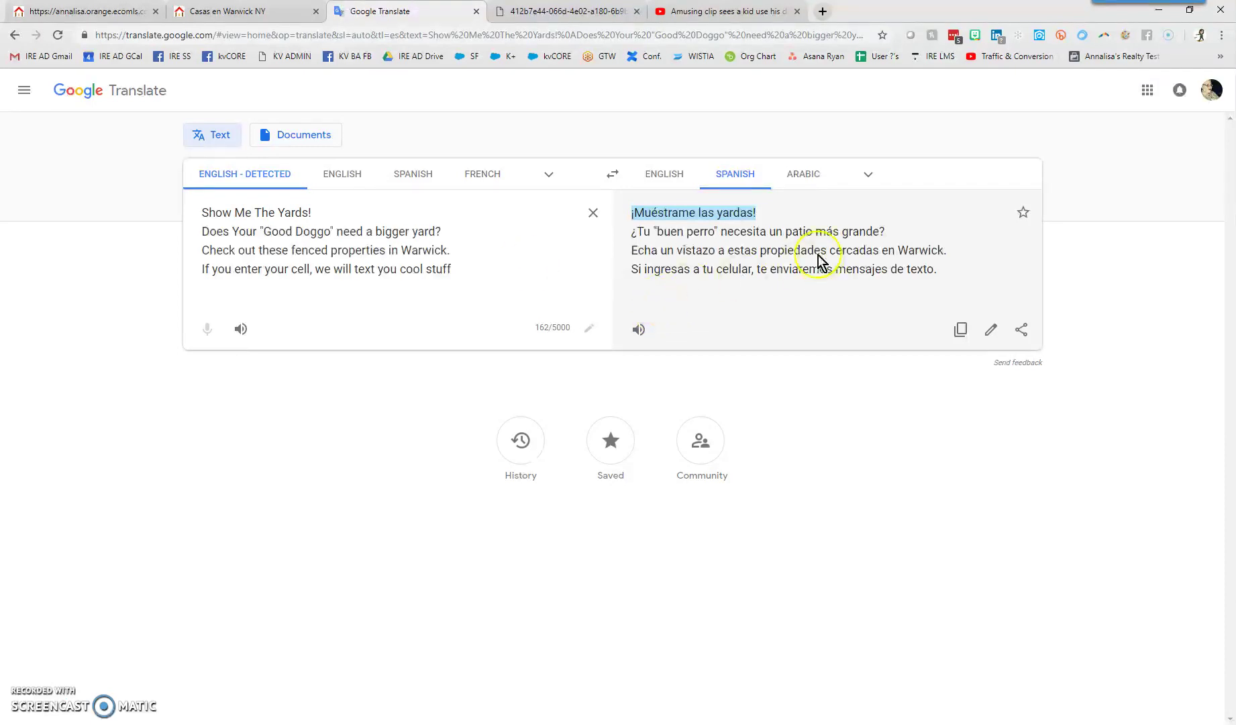
# Copy the Spanish headline '¡Muéstrame las yardas!' and return to the landing page editor
pyautogui.rightClick(698, 214)
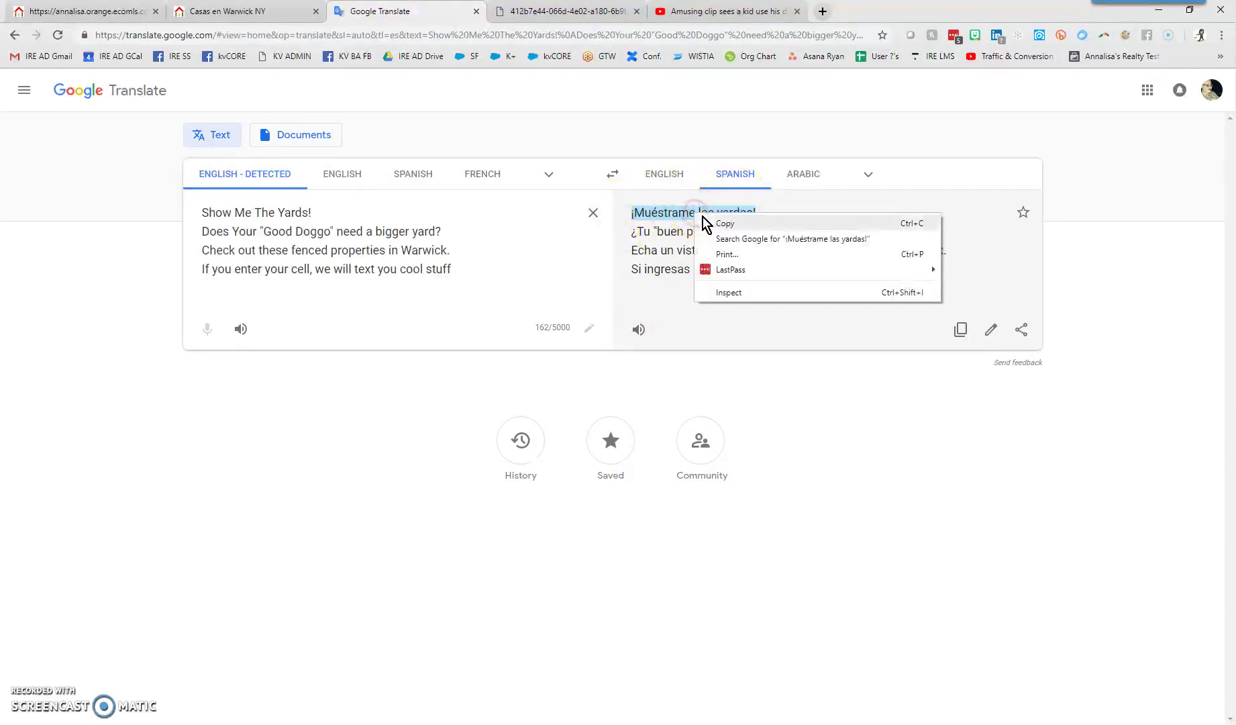
pyautogui.click(706, 222)
pyautogui.click(248, 12)
pyautogui.click(87, 15)
pyautogui.scroll(5, 250, 332)
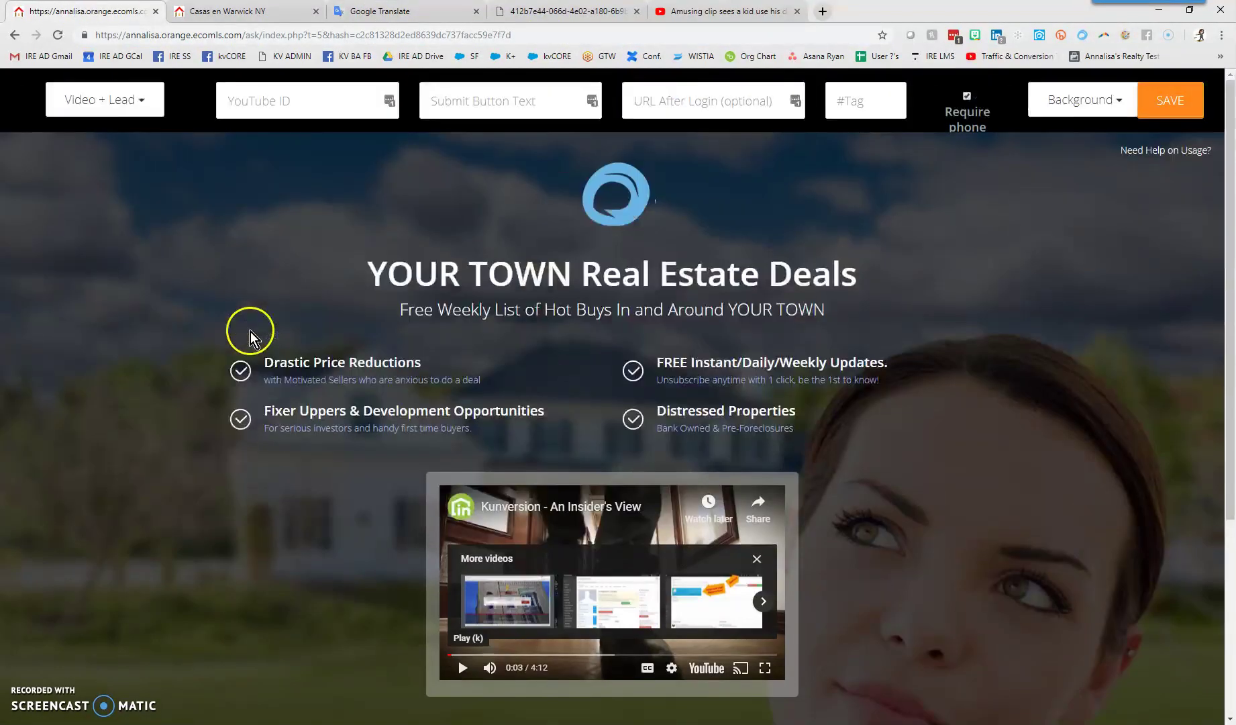
# Paste '¡Muéstrame las yardas!' as the Submit Button Text, correcting the last word to 'yardas', and apply
pyautogui.rightClick(487, 101)
pyautogui.click(522, 203)
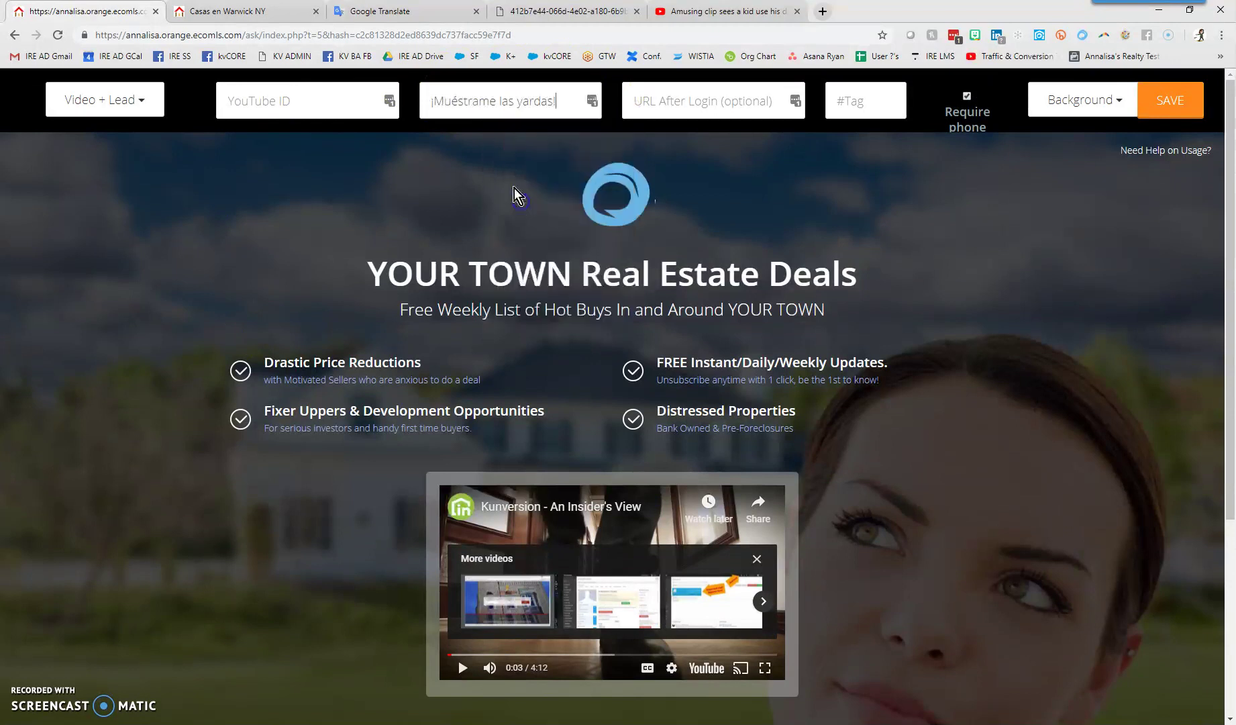
pyautogui.doubleClick(518, 101)
pyautogui.write('yardas')
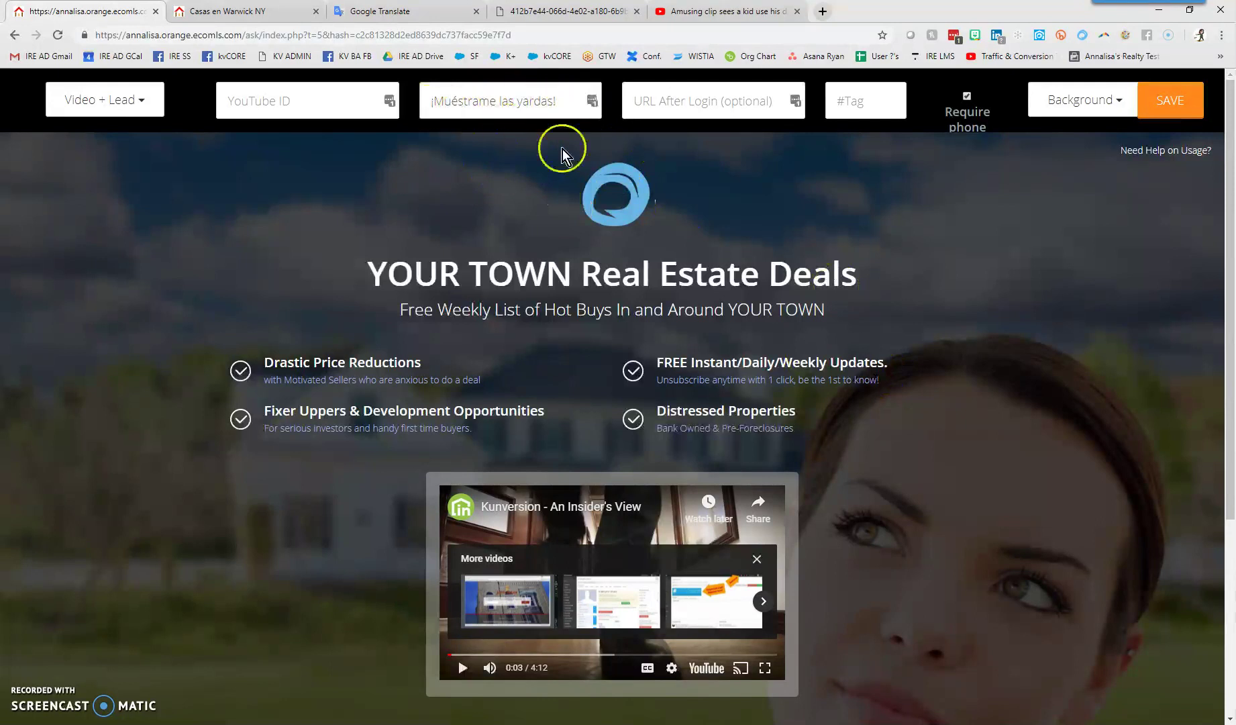
pyautogui.scroll(-1, 1039, 484)
pyautogui.scroll(-2, 1039, 485)
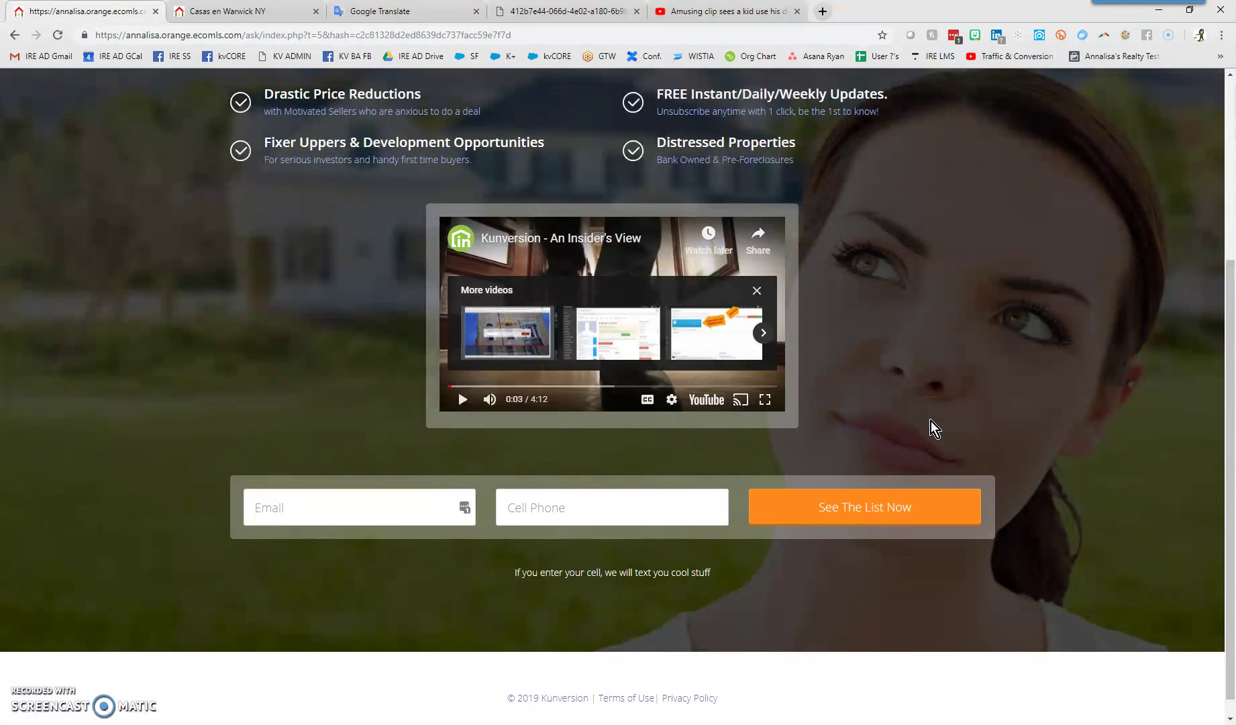
pyautogui.scroll(4, 923, 380)
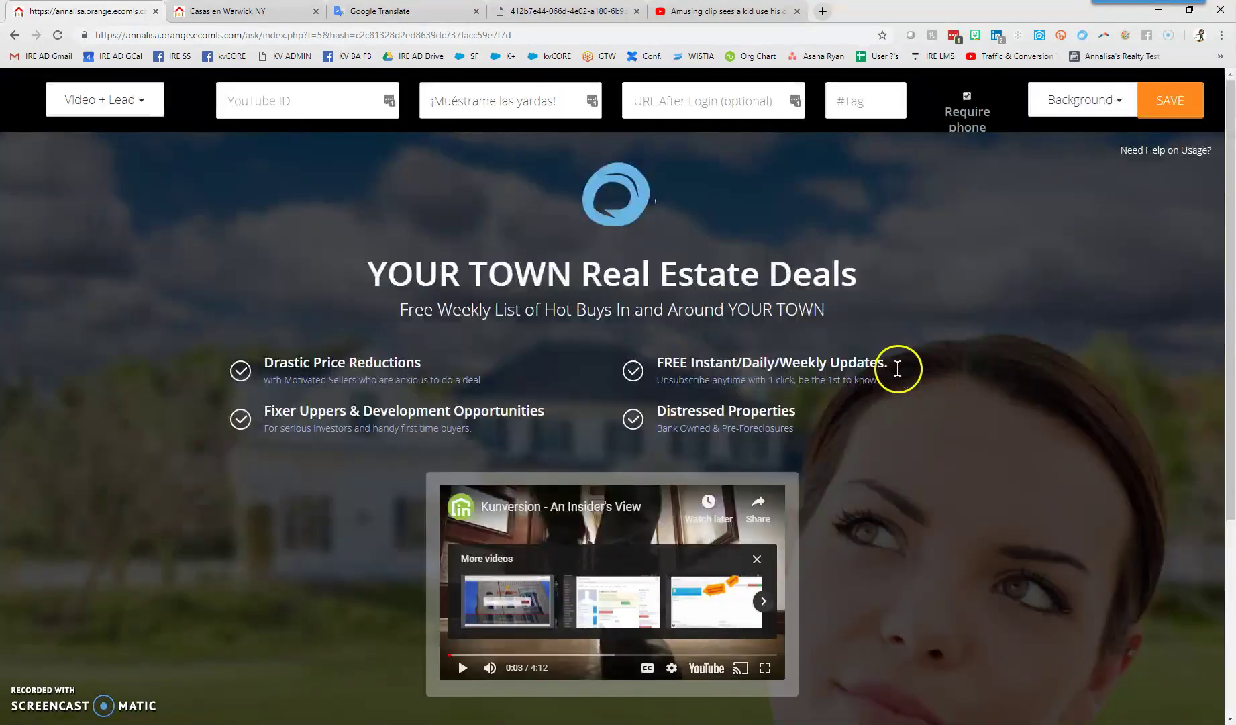
pyautogui.click(534, 157)
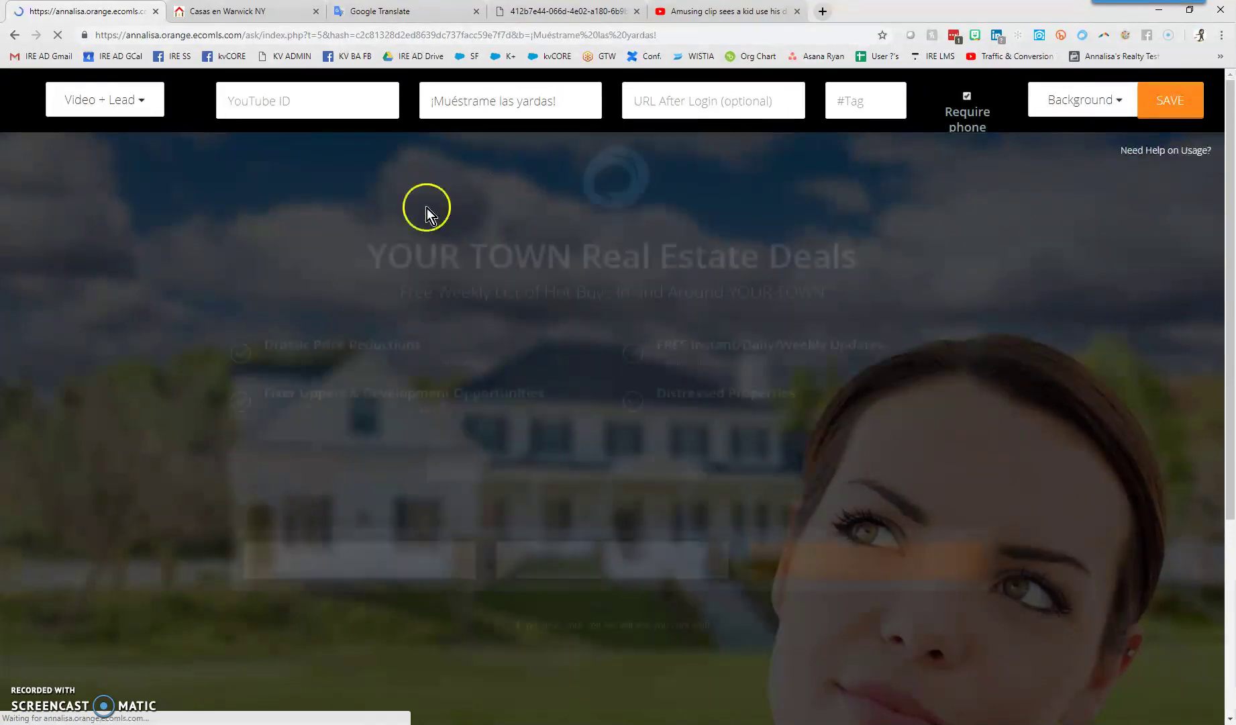
# Pause the autoplaying embedded video on the reloaded landing page
pyautogui.scroll(-4, 1067, 637)
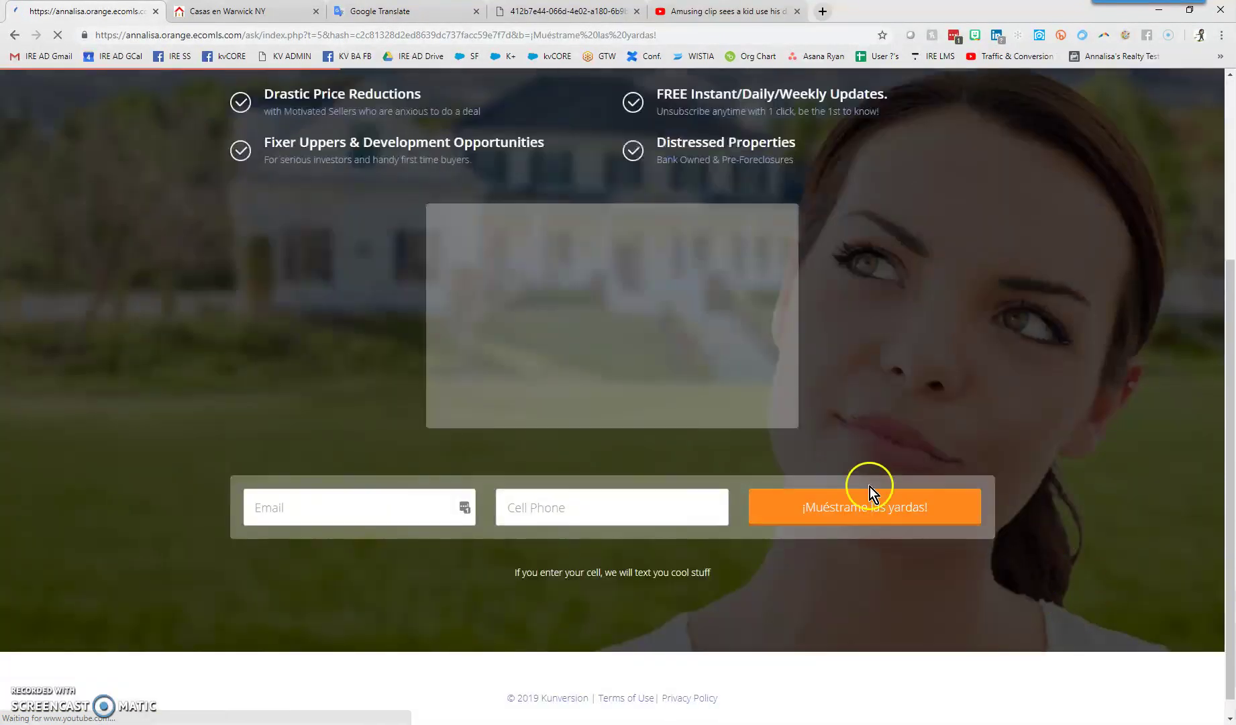
pyautogui.click(460, 400)
pyautogui.scroll(4, 962, 391)
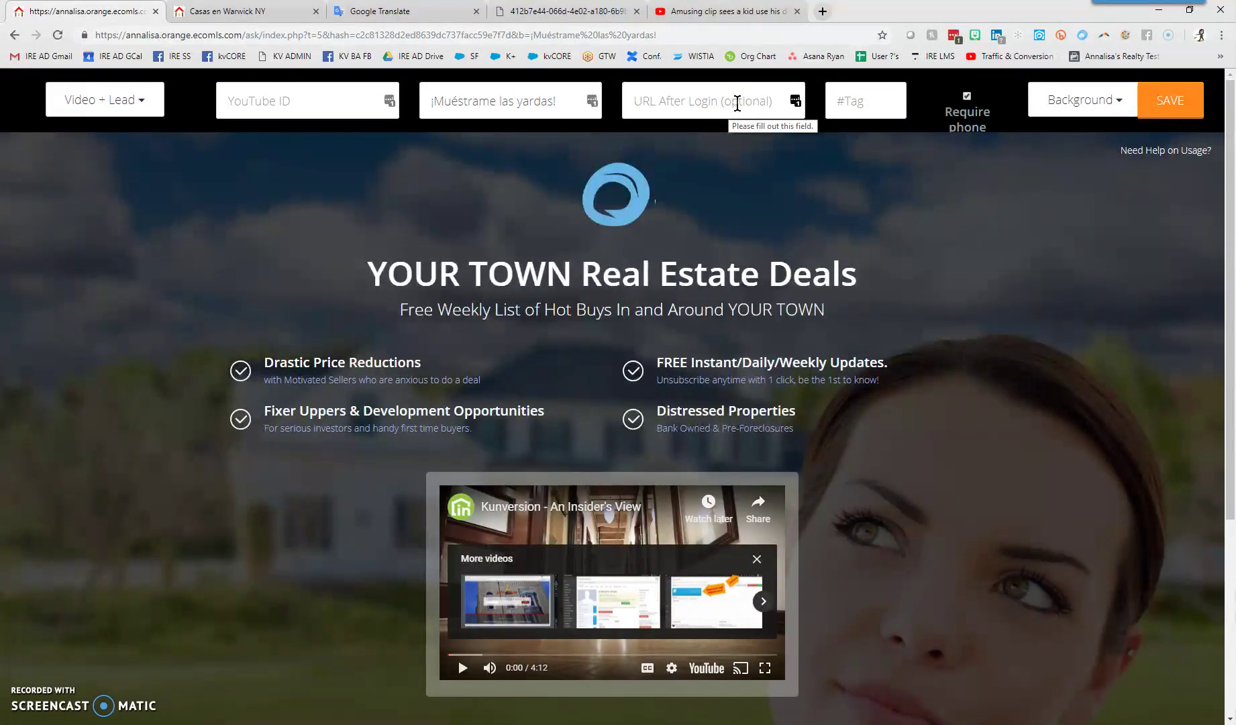
# On the Casas en Warwick NY listings page, confirm the site language is Spanish
pyautogui.click(250, 13)
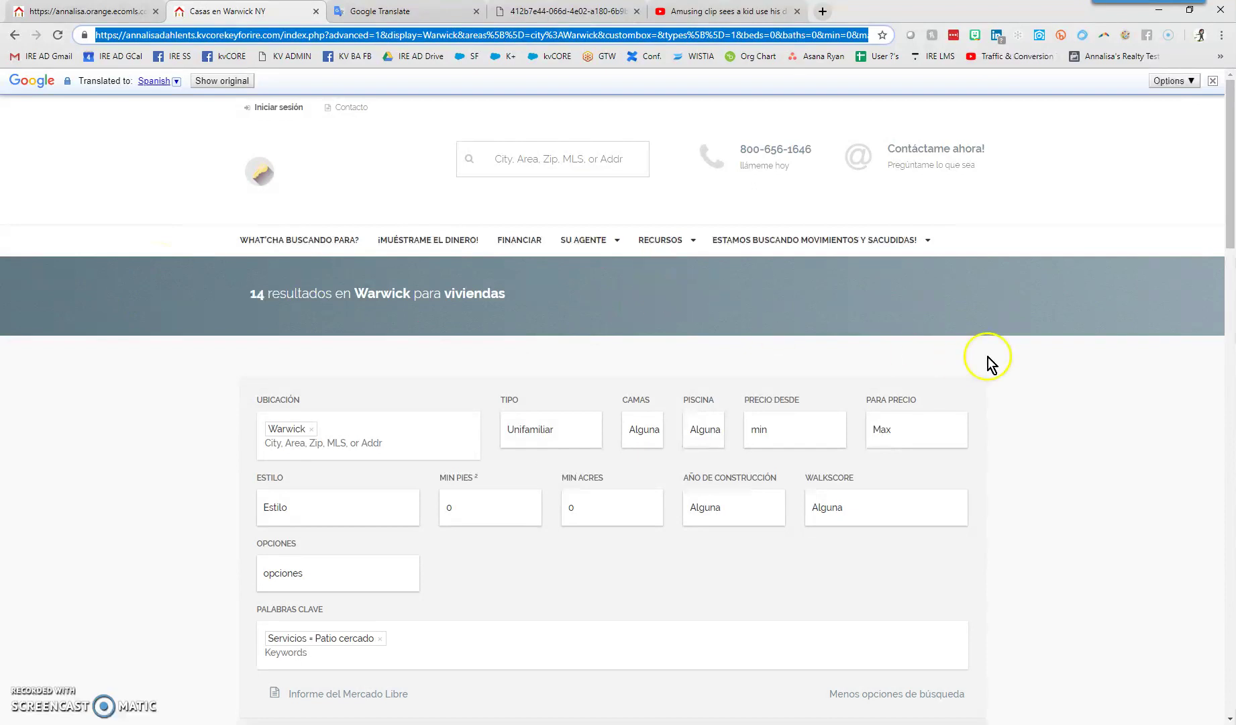
pyautogui.scroll(-20, 1030, 402)
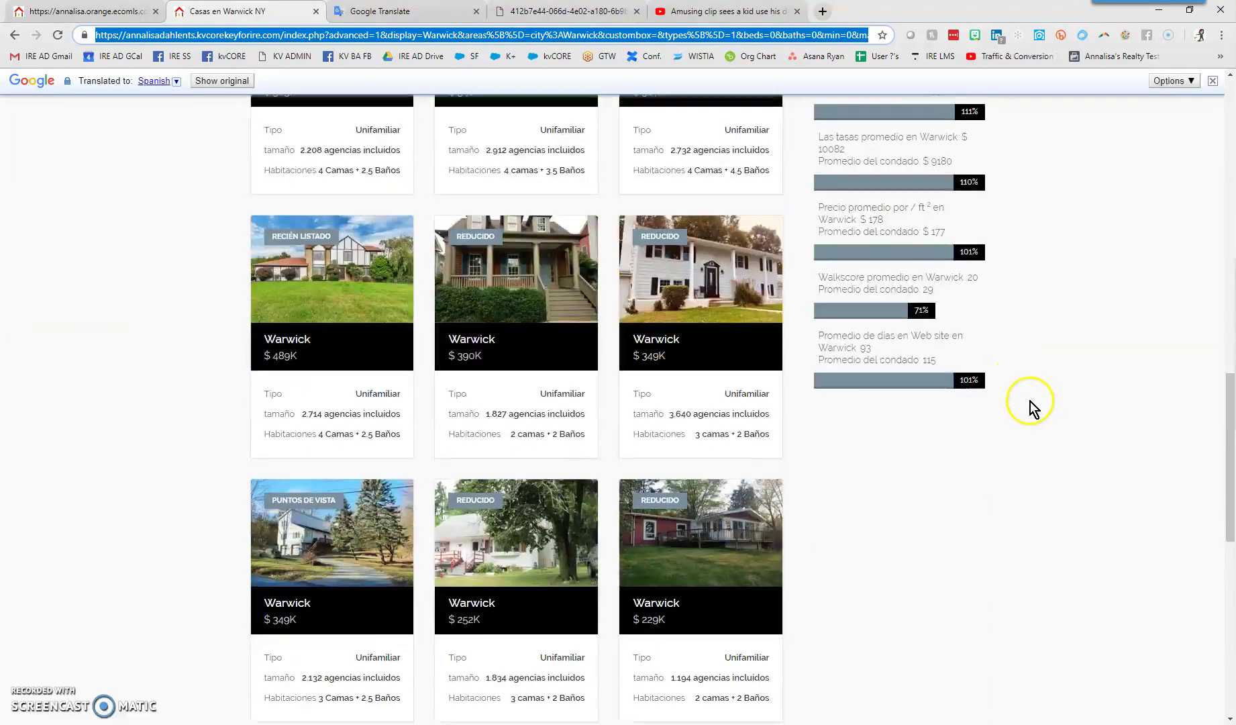
pyautogui.scroll(-3, 1026, 405)
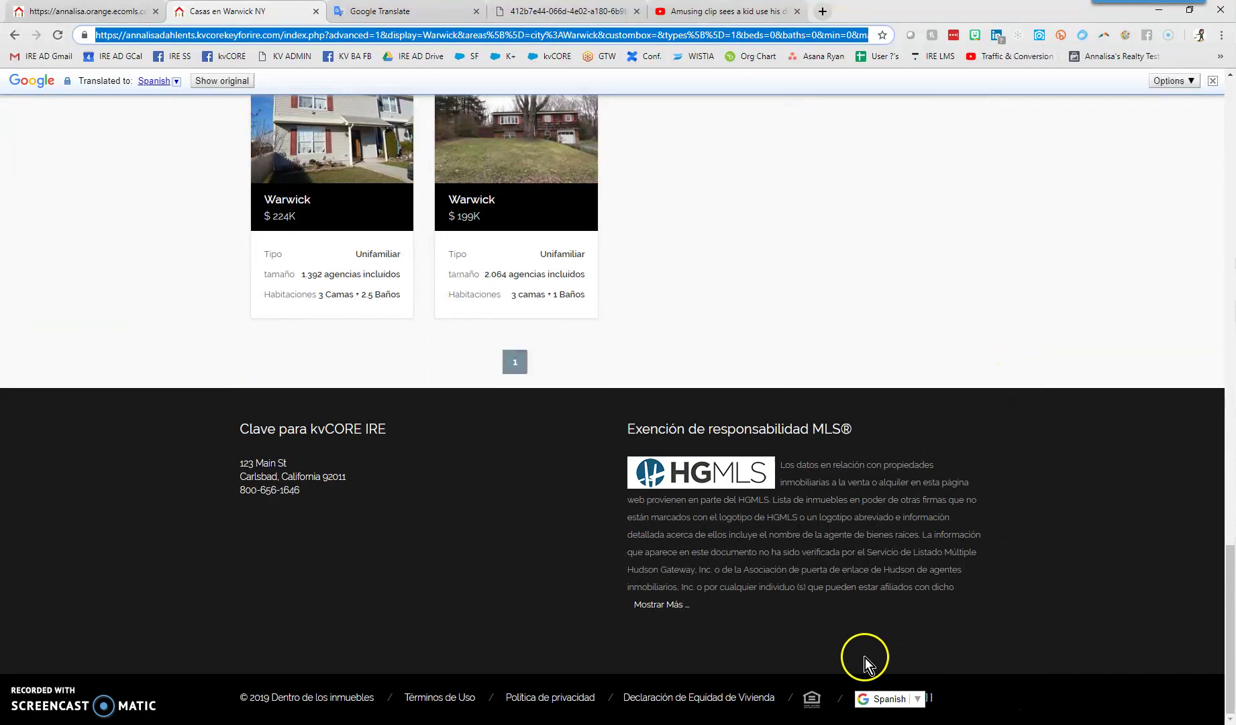
pyautogui.click(902, 722)
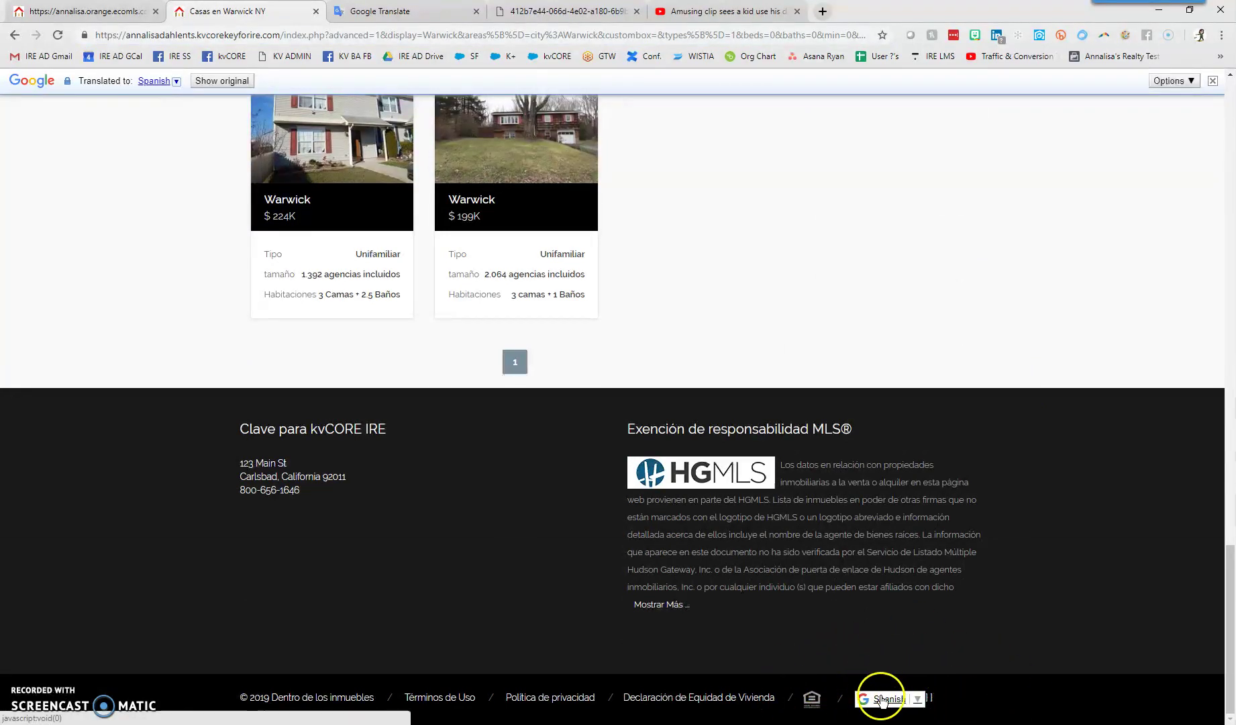
pyautogui.click(909, 701)
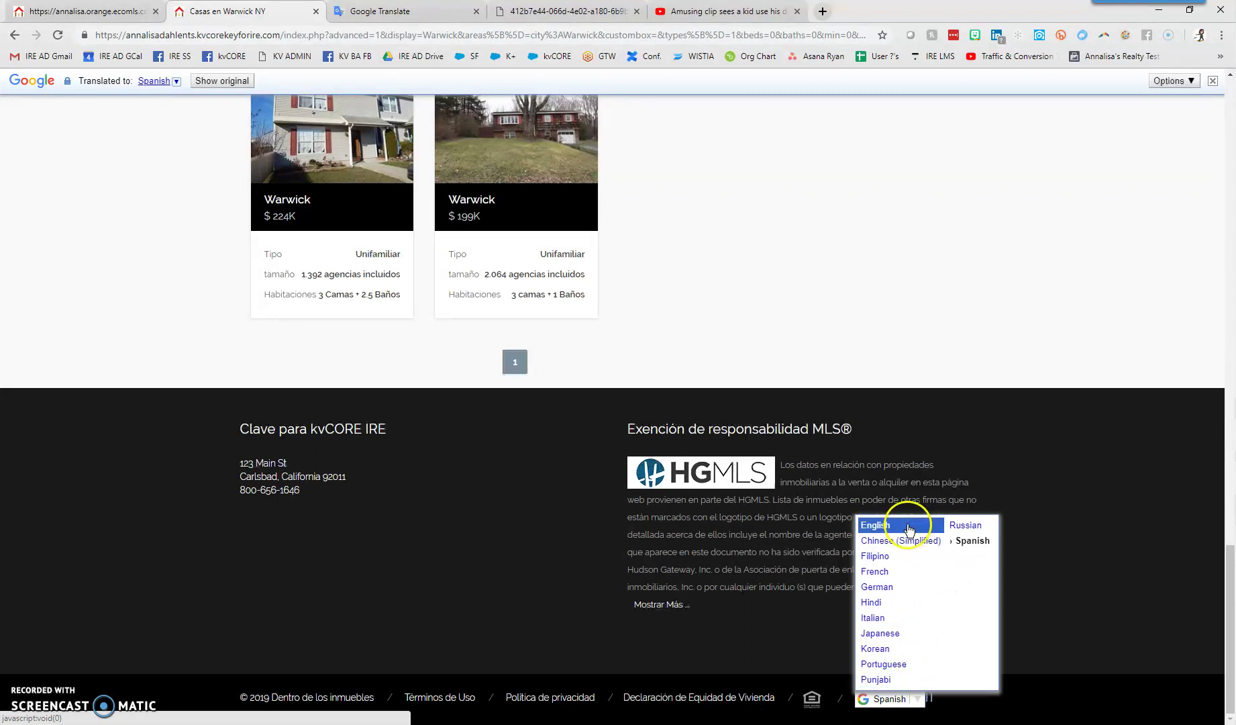
pyautogui.click(1001, 543)
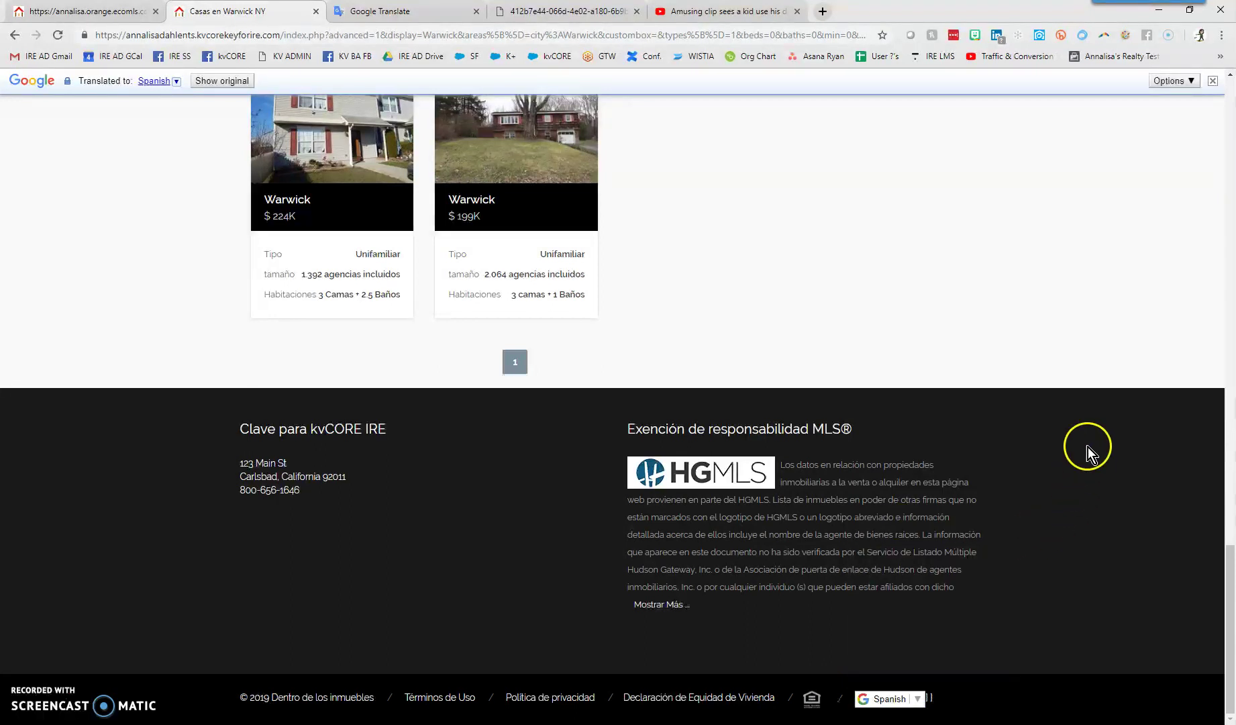
pyautogui.scroll(8, 1074, 463)
pyautogui.scroll(10, 1038, 452)
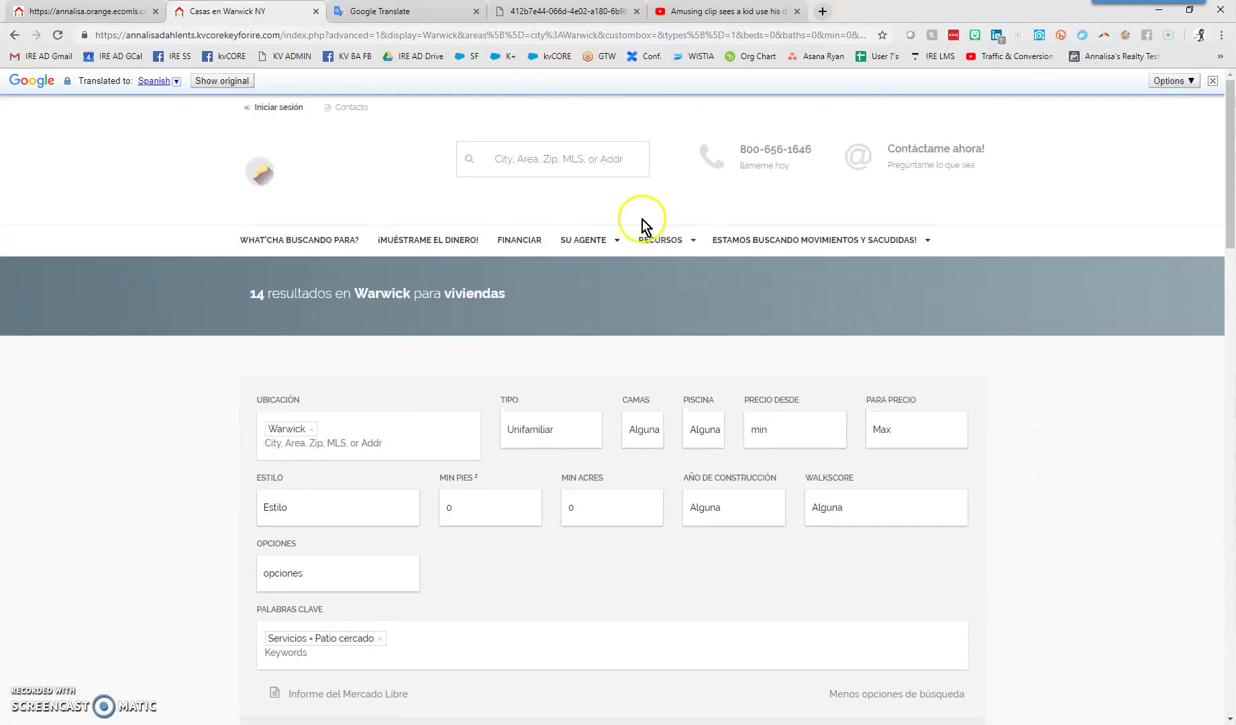
# Copy the Warwick listings search address and return to the landing page editor
pyautogui.click(582, 37)
pyautogui.rightClick(584, 36)
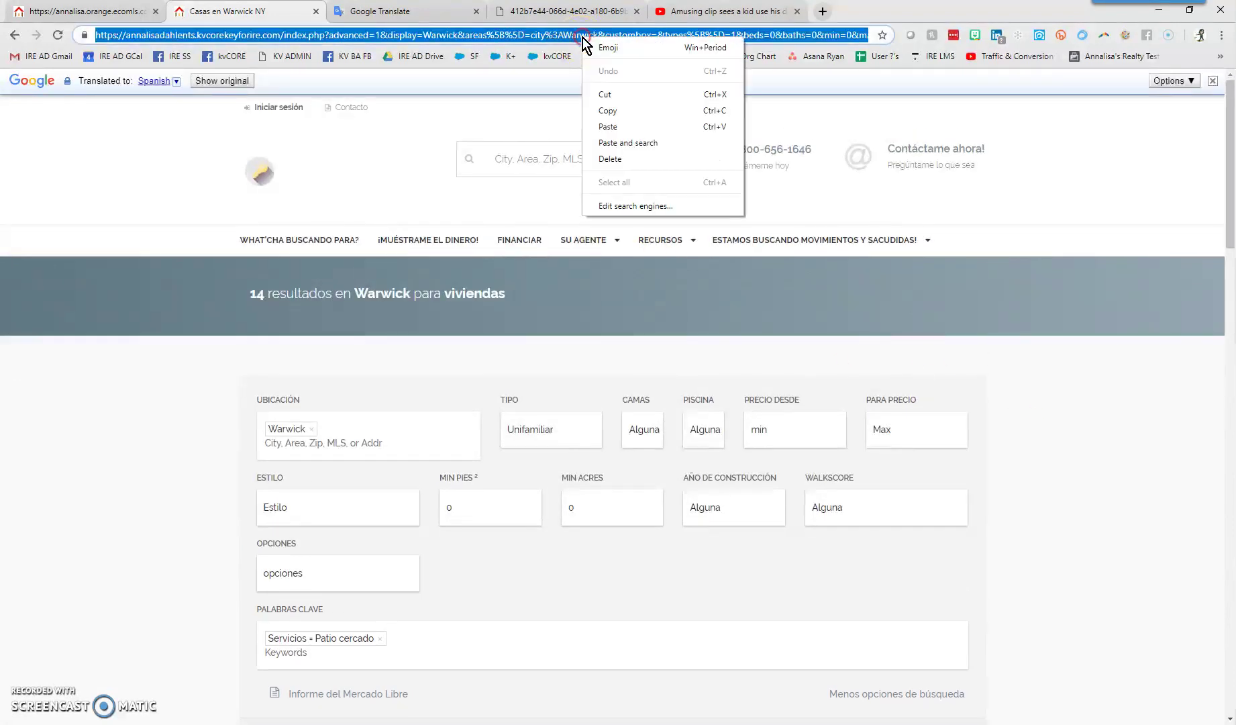
pyautogui.click(607, 113)
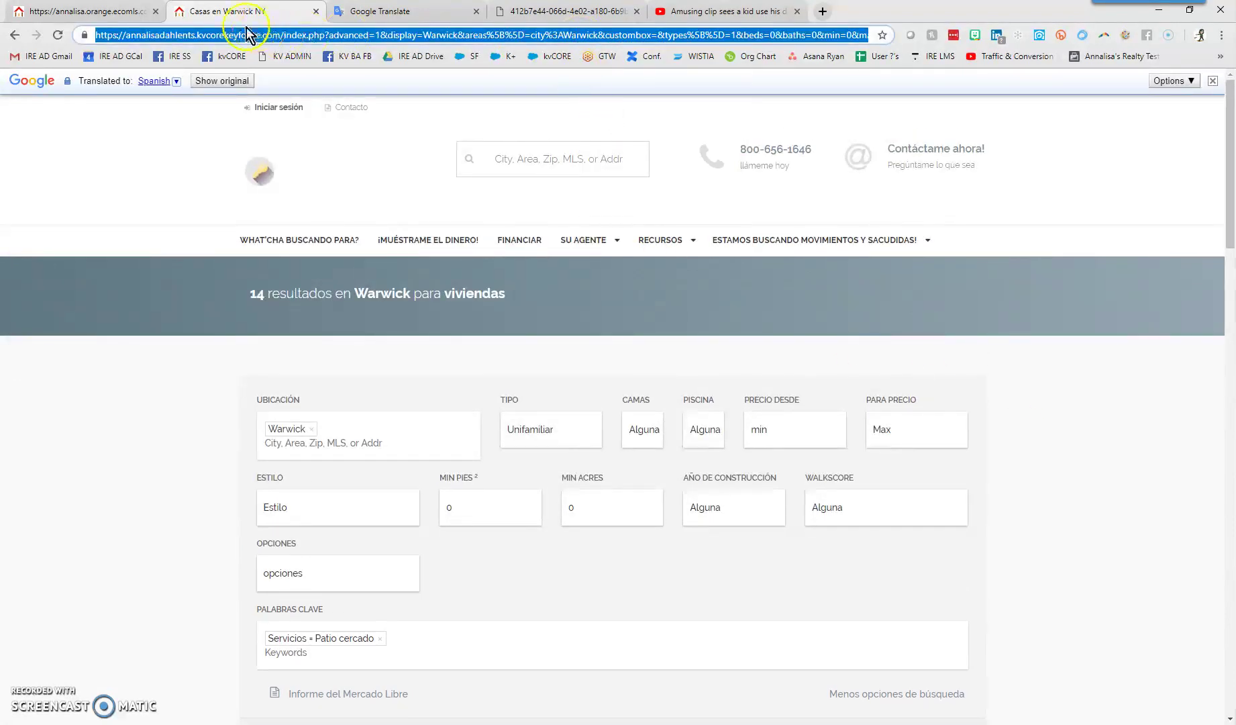
pyautogui.click(94, 12)
# Paste the Warwick listings address into URL After Login and apply it to the page
pyautogui.click(657, 101)
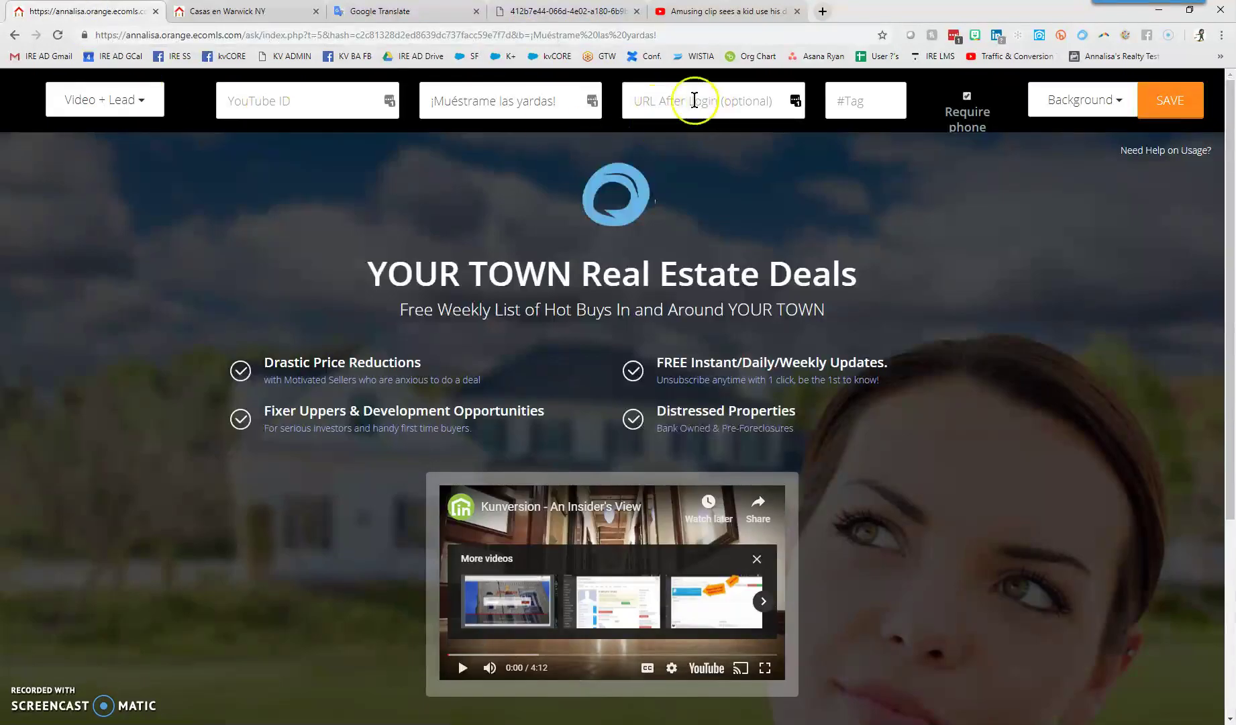
pyautogui.scroll(-2, 1076, 511)
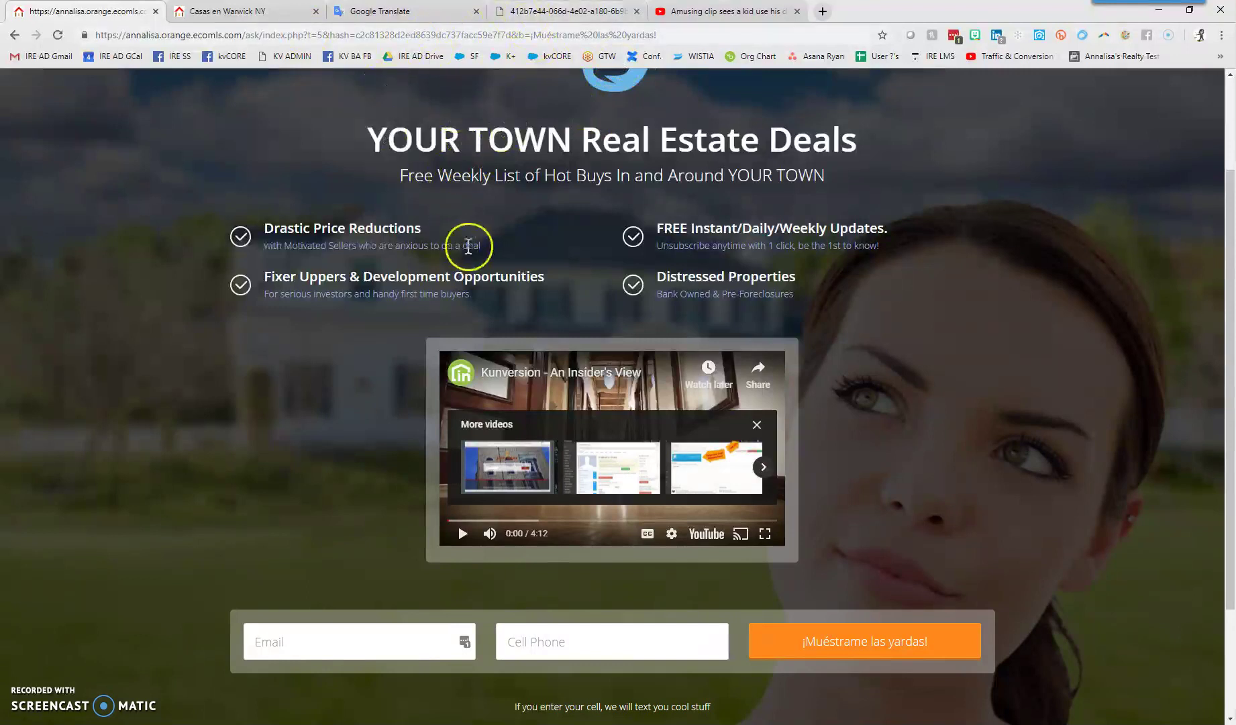
pyautogui.scroll(2, 472, 243)
pyautogui.rightClick(655, 97)
pyautogui.click(704, 202)
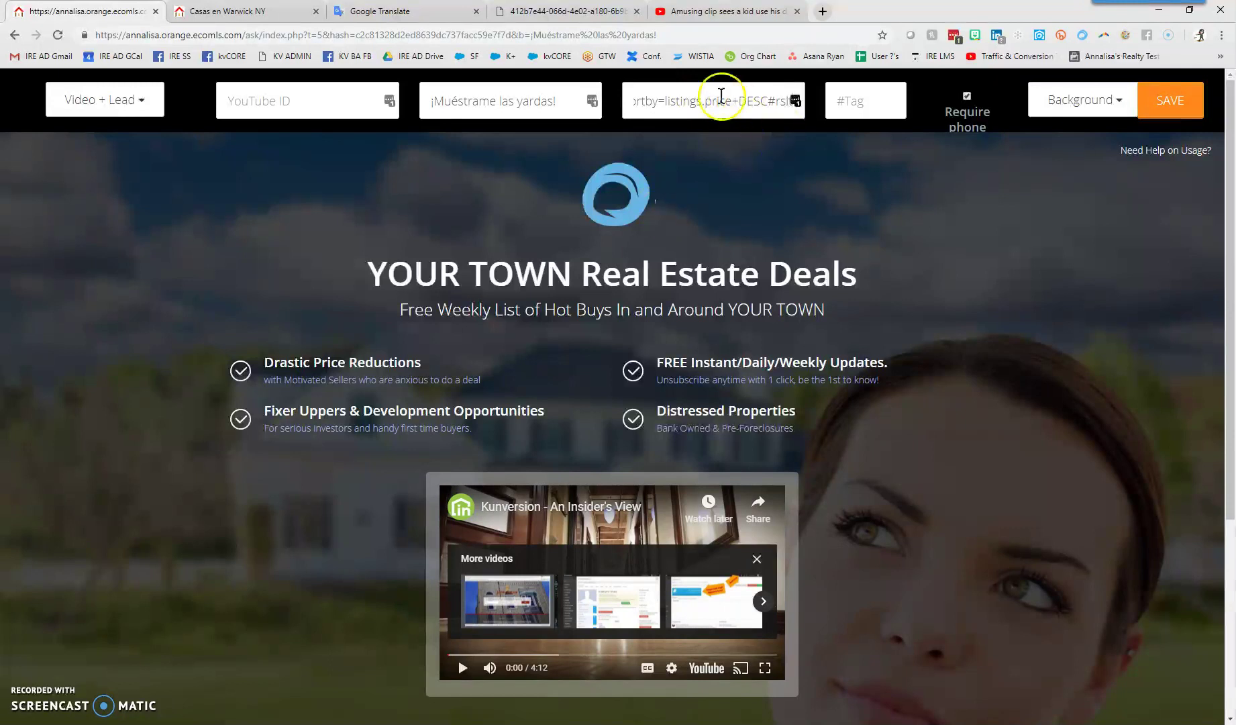
pyautogui.click(745, 161)
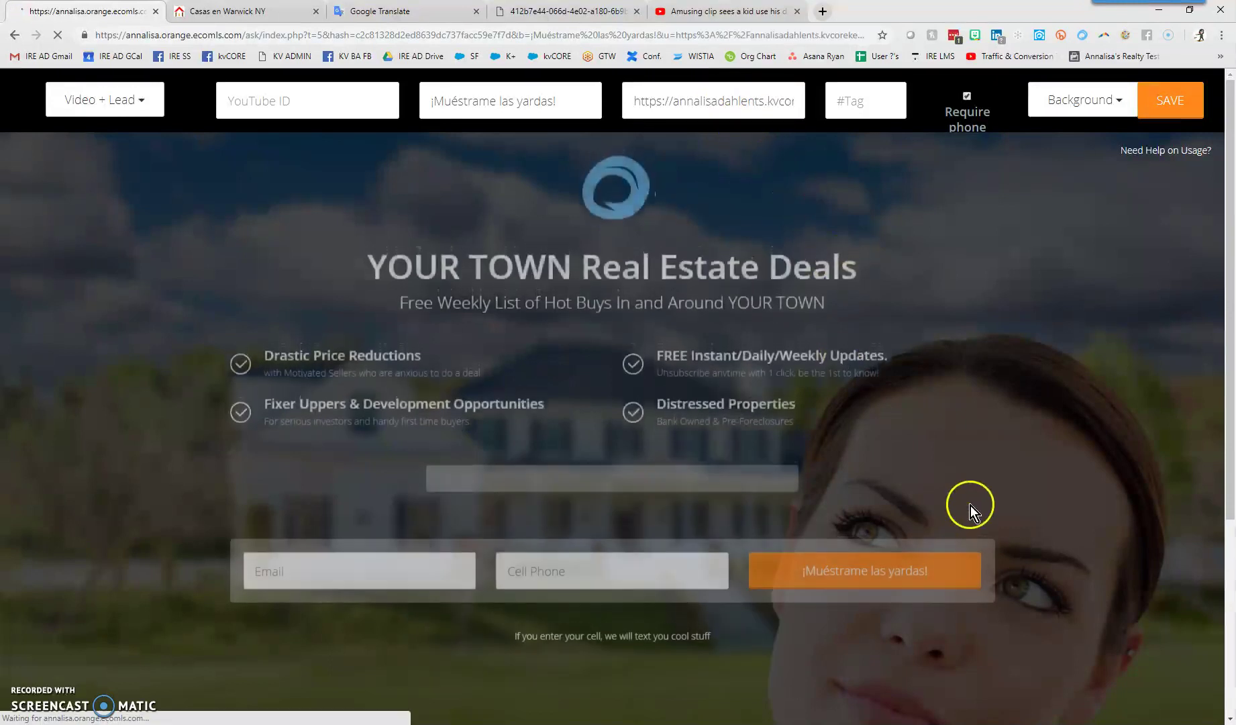
# Pause the embedded Kunversion video on the reloaded page
pyautogui.scroll(-3, 1034, 408)
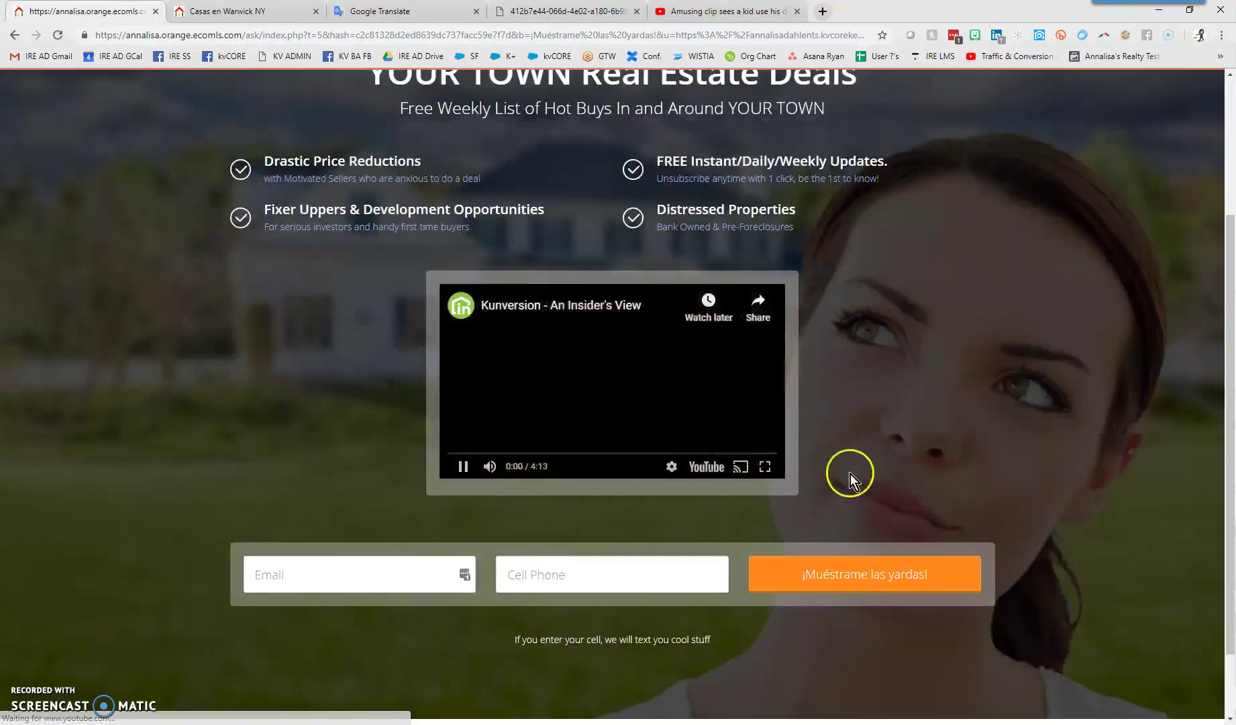
pyautogui.click(460, 469)
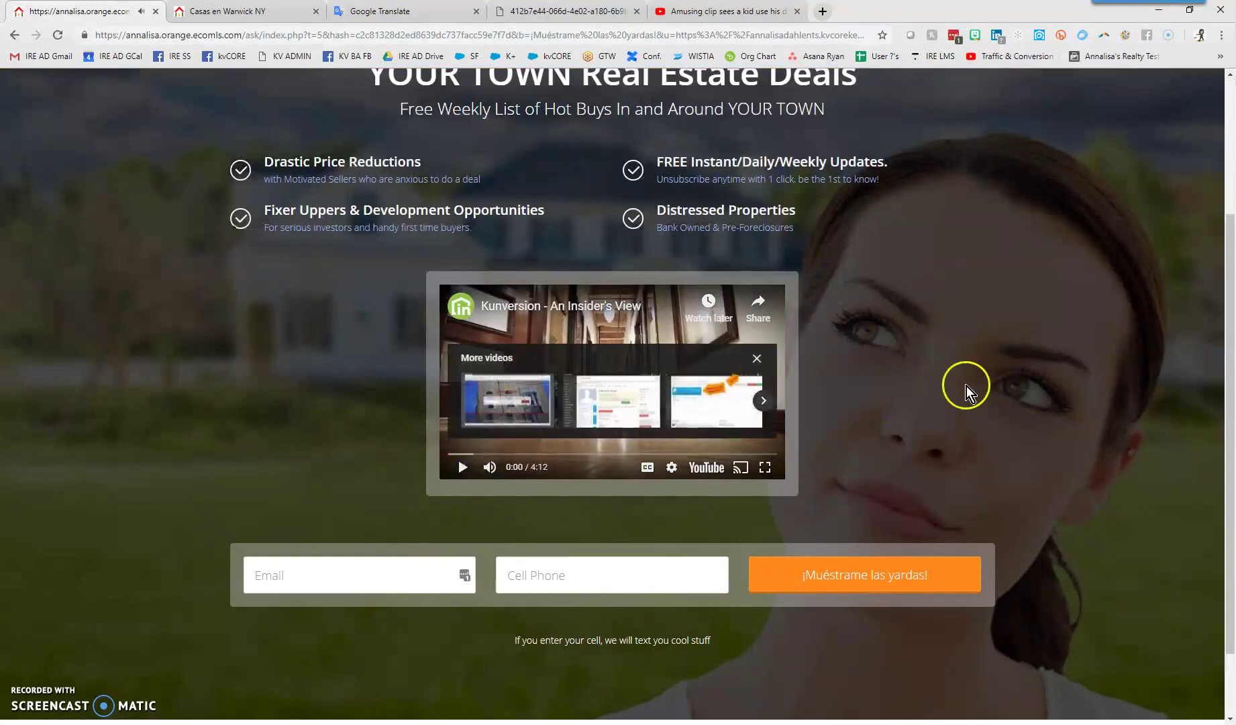
pyautogui.scroll(3, 967, 386)
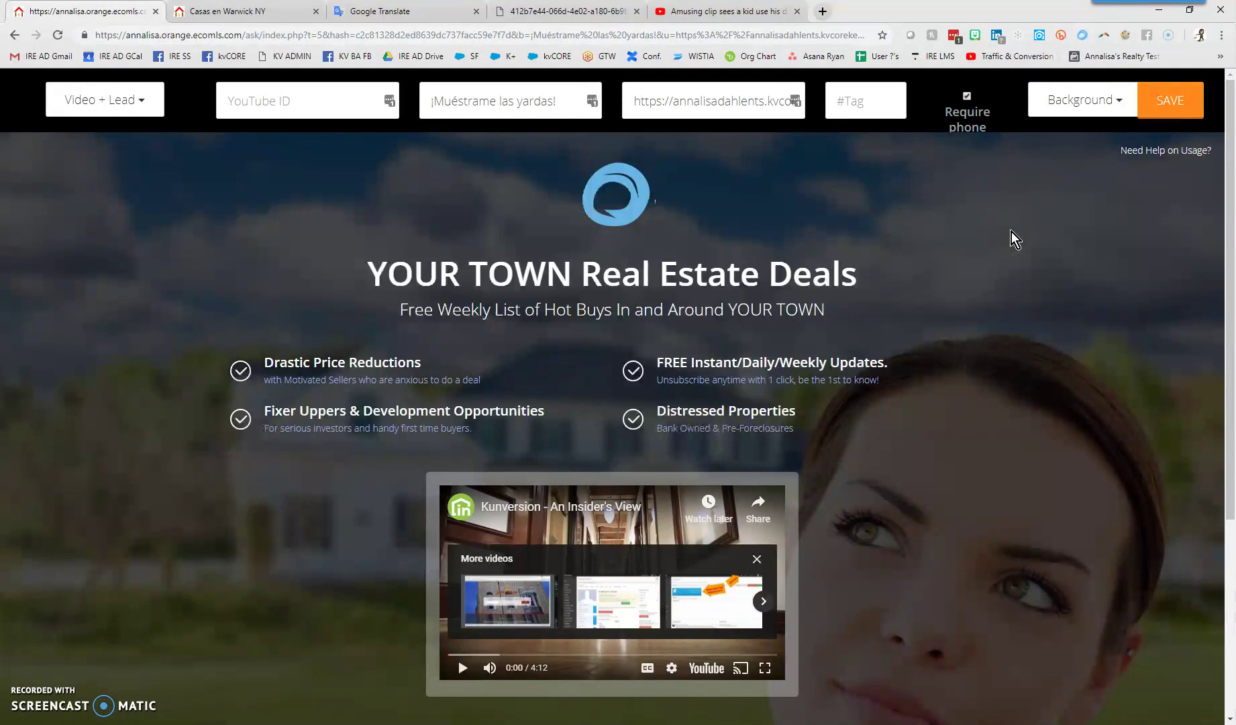
# Look over the Background image options, then bring up the tab with the three-dogs fence photo
pyautogui.click(1089, 110)
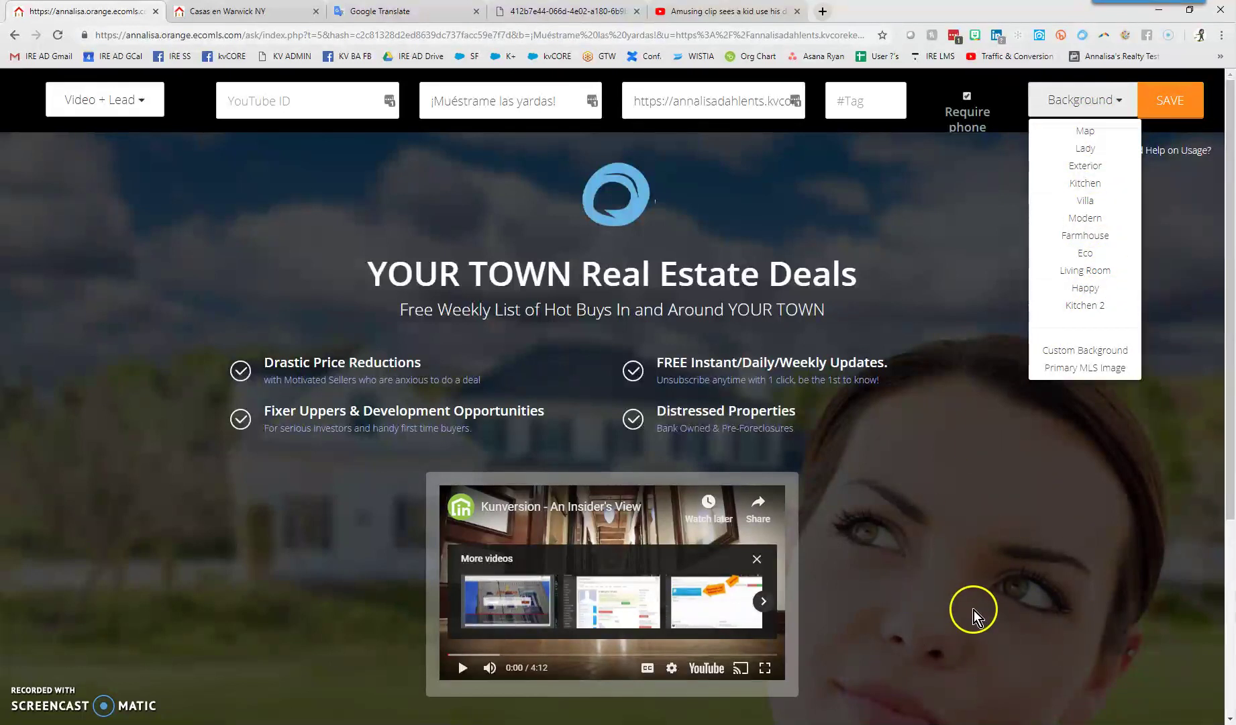
pyautogui.click(587, 12)
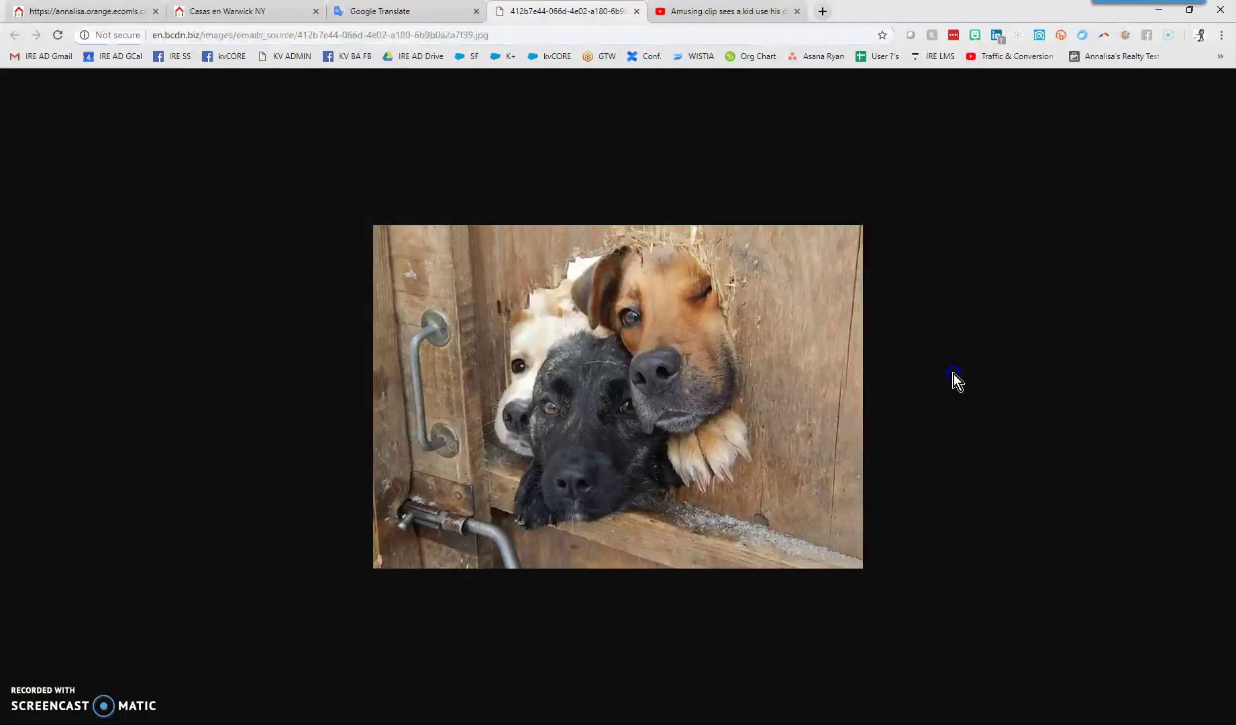
# Copy the dog photo's web address and return to the landing page editor
pyautogui.rightClick(523, 35)
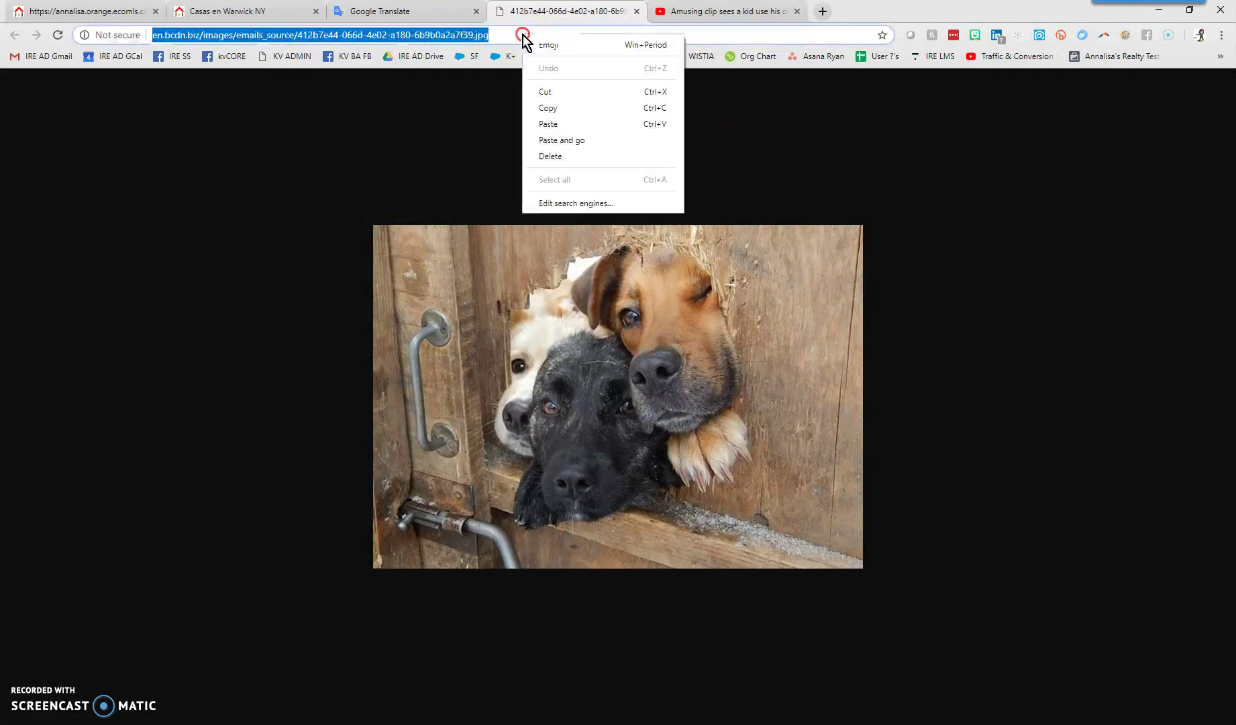
pyautogui.click(548, 108)
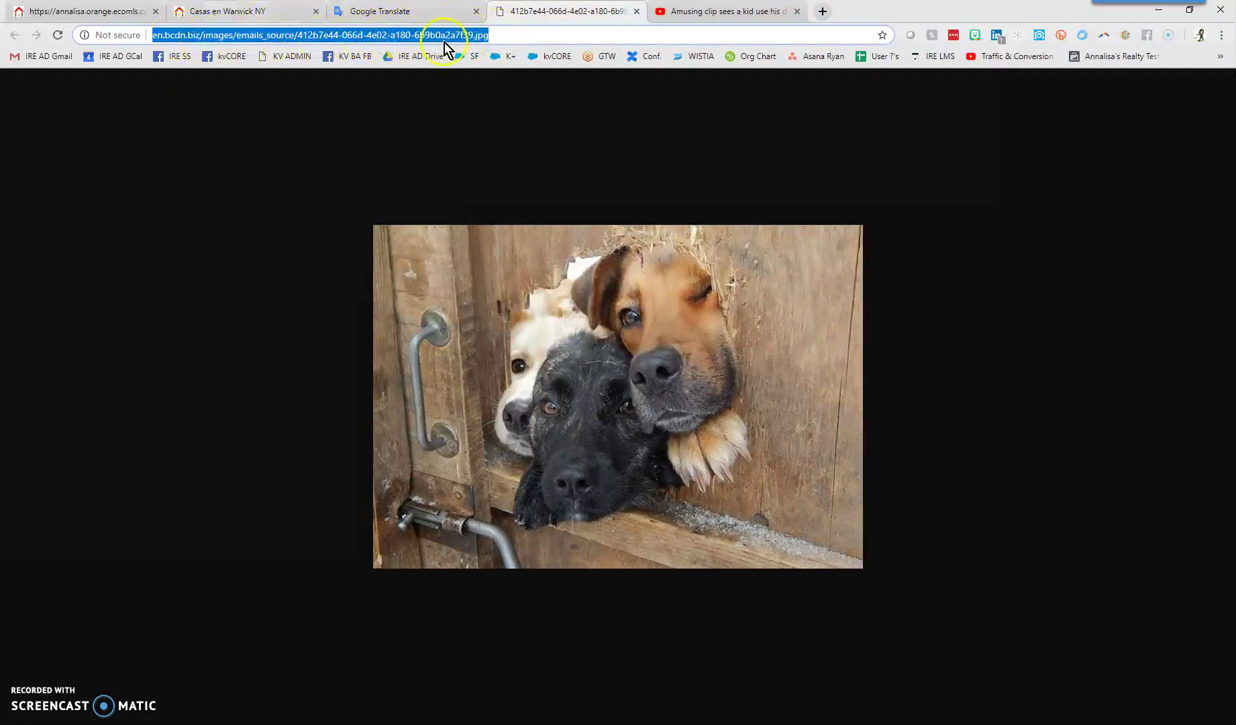
pyautogui.click(131, 19)
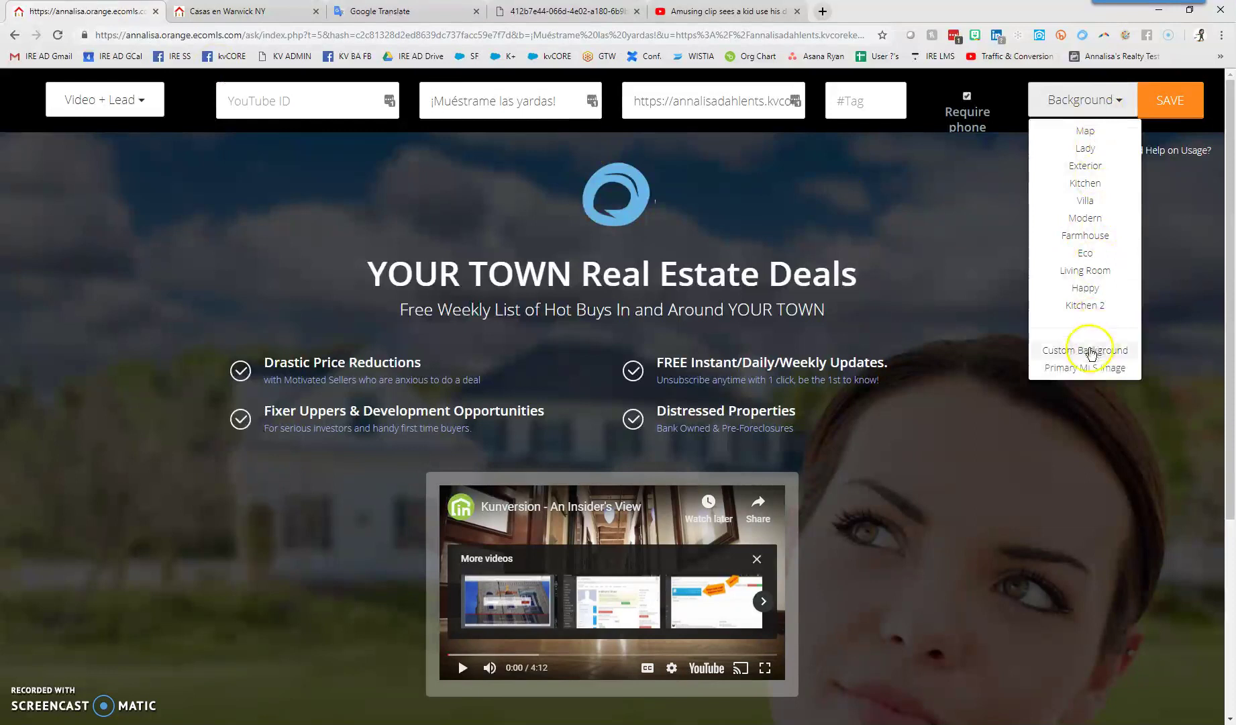
# Set Custom Background to the pasted dog photo address and confirm it
pyautogui.click(1080, 100)
pyautogui.click(1081, 99)
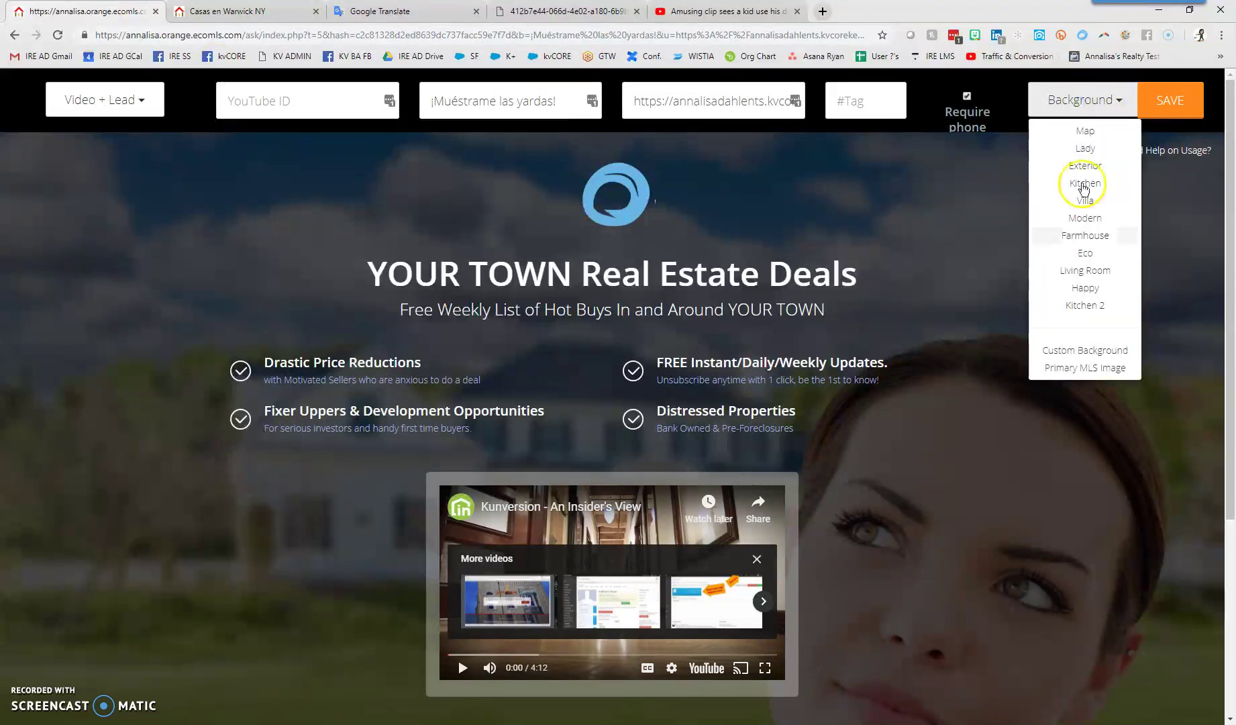
pyautogui.click(1106, 356)
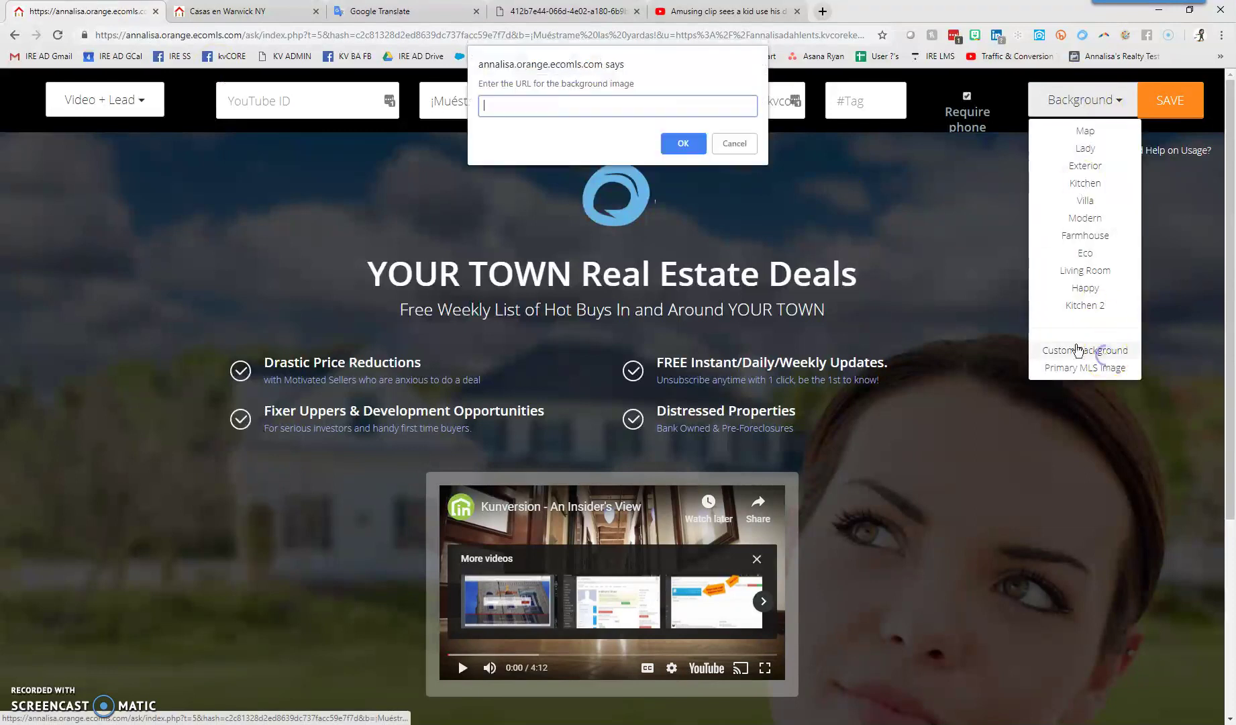
pyautogui.rightClick(604, 109)
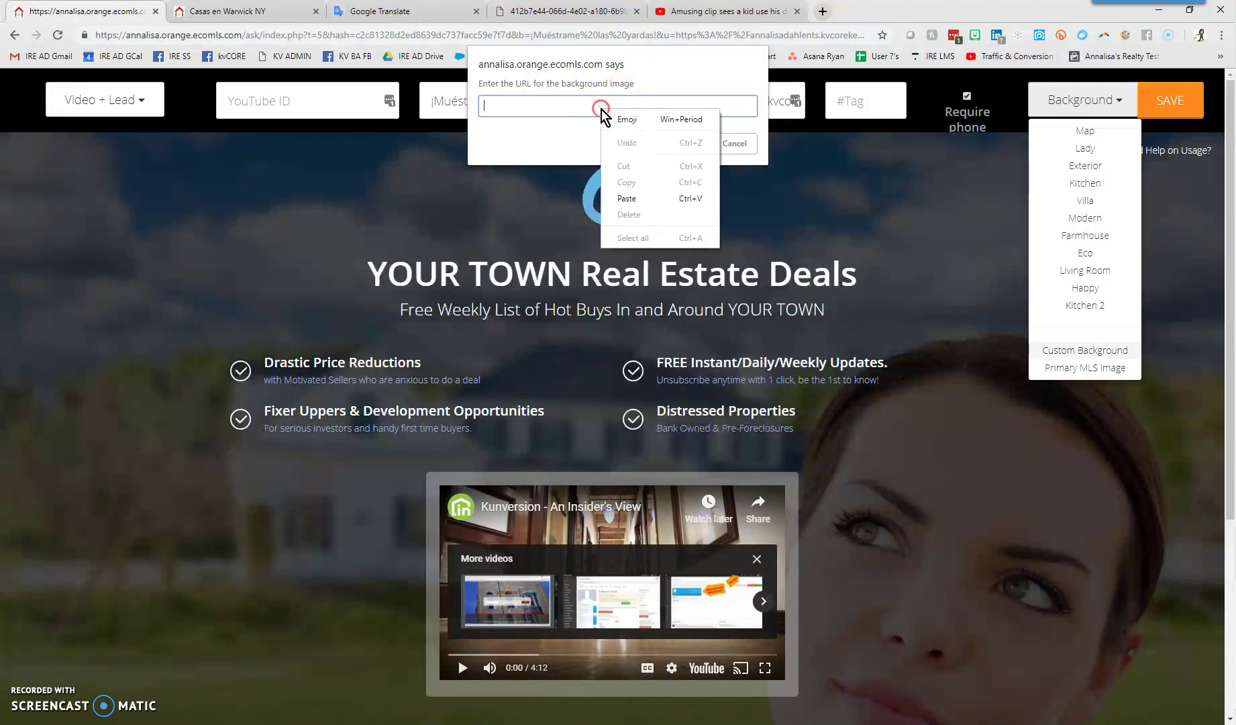
pyautogui.click(643, 199)
pyautogui.click(677, 146)
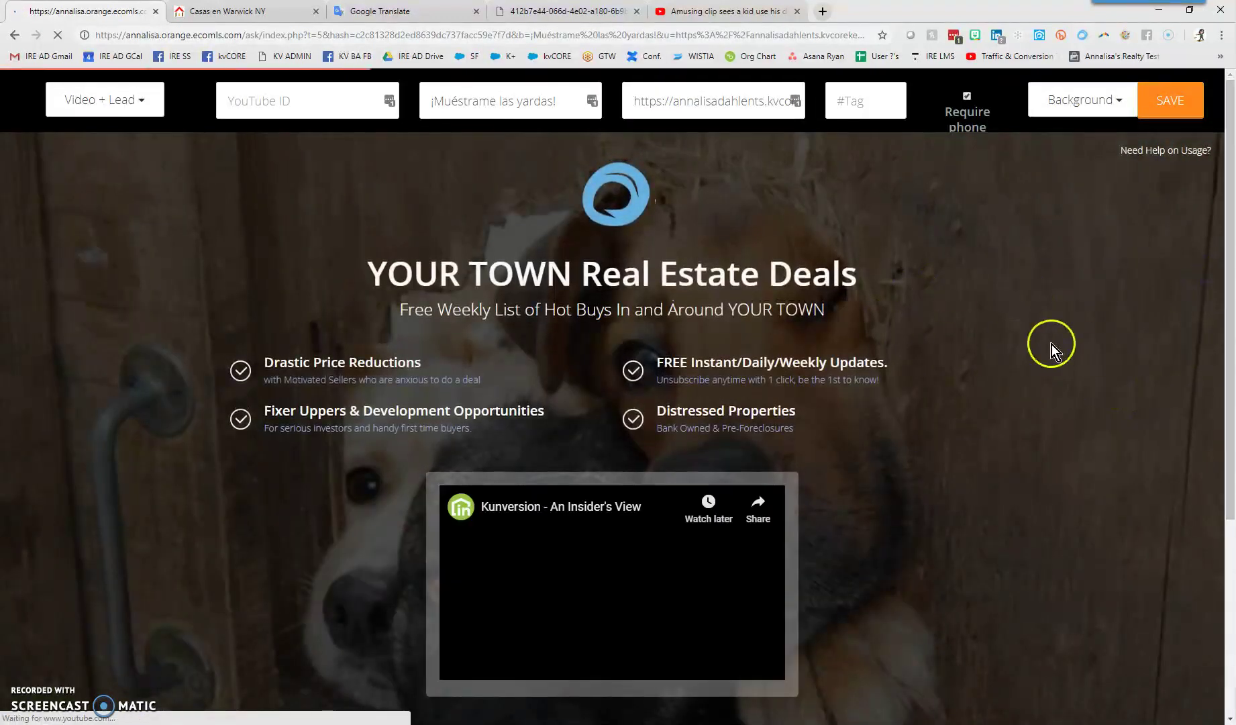
# Pause the embedded video on the reloaded page with the dog background
pyautogui.scroll(-2, 1035, 334)
pyautogui.scroll(-2, 1034, 334)
pyautogui.click(465, 467)
pyautogui.scroll(4, 1102, 312)
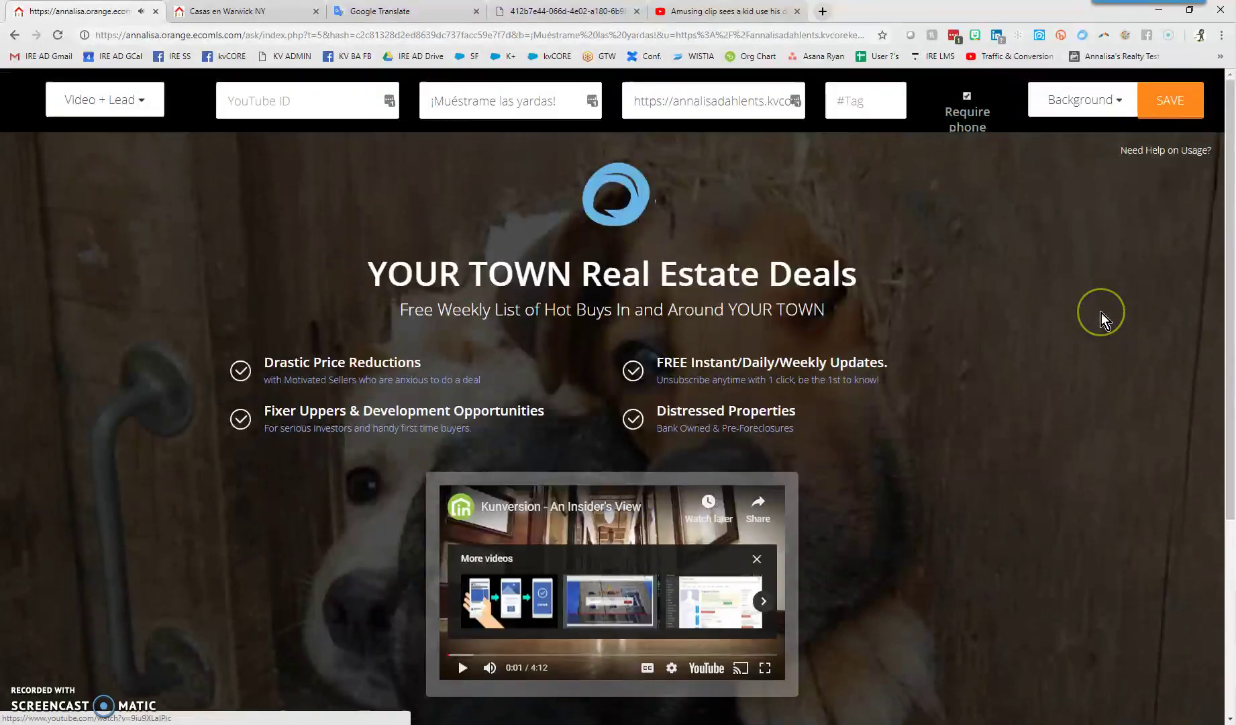
# Try the tag 'gooddoggosp' in the #Tag field, clear it, and go to the YouTube dog clip
pyautogui.click(861, 100)
pyautogui.write('g')
pyautogui.write('ooddoggosp')
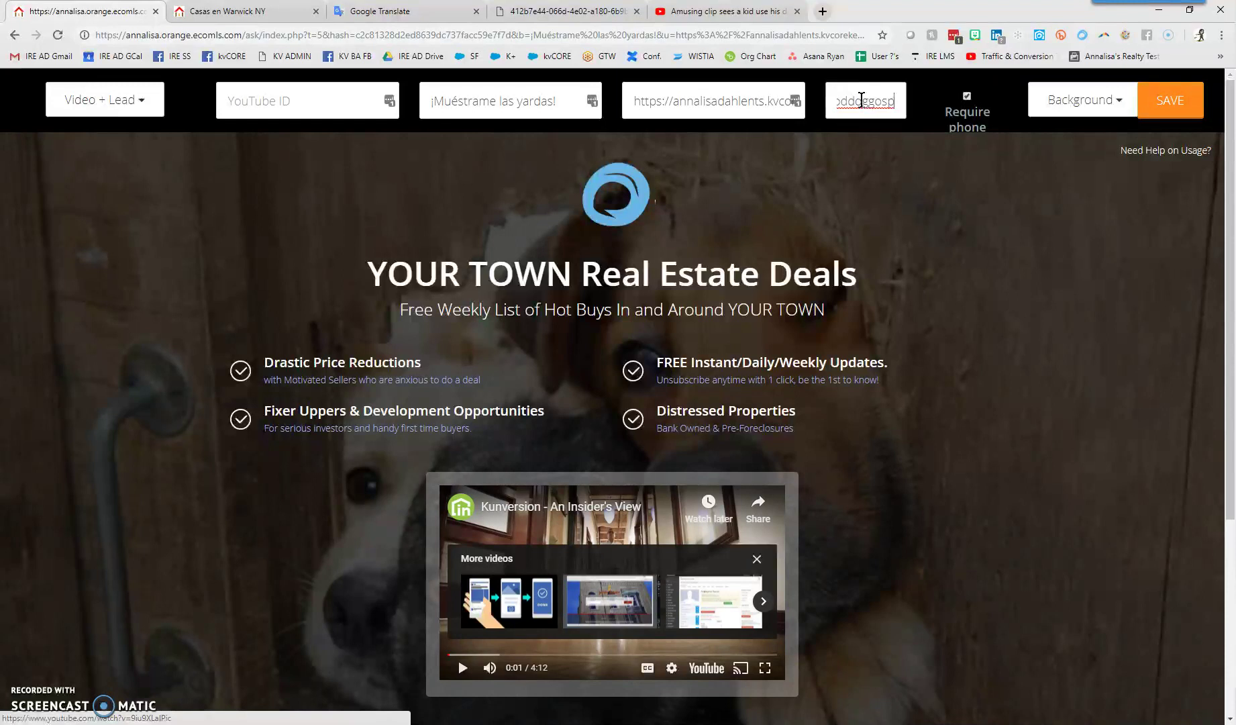
pyautogui.moveTo(862, 100); pyautogui.dragTo(794, 101)
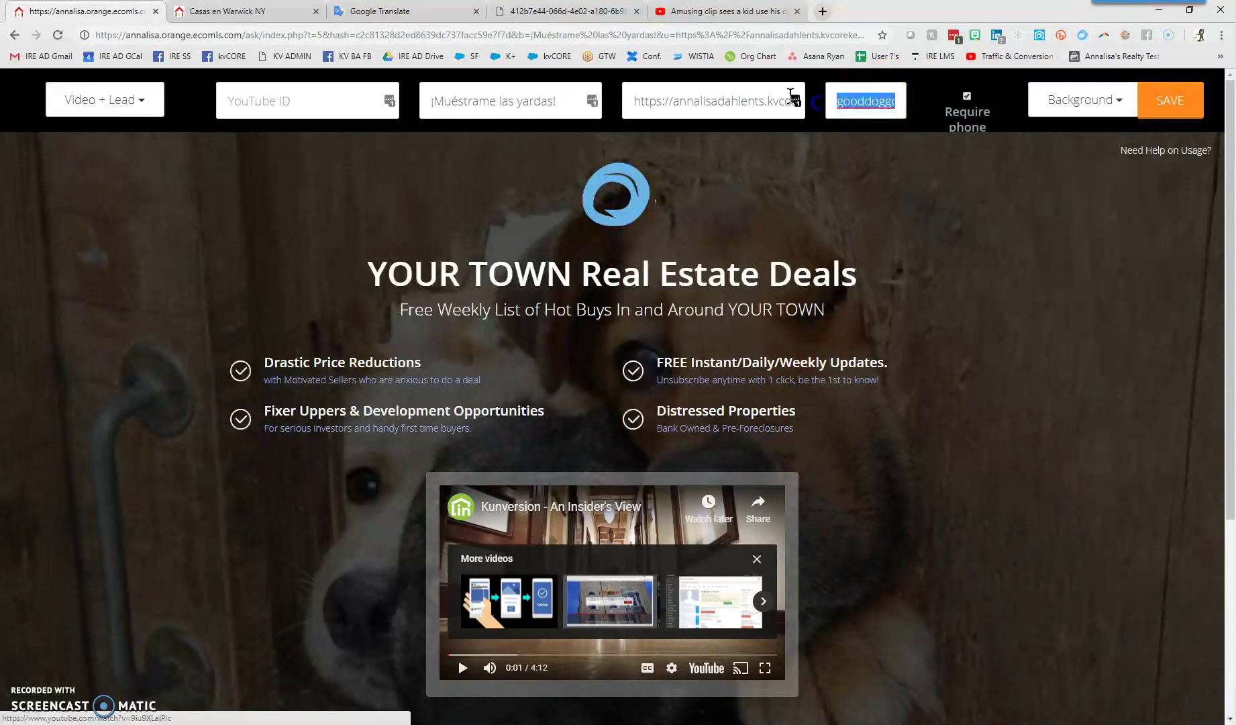
pyautogui.press('BackSpace')
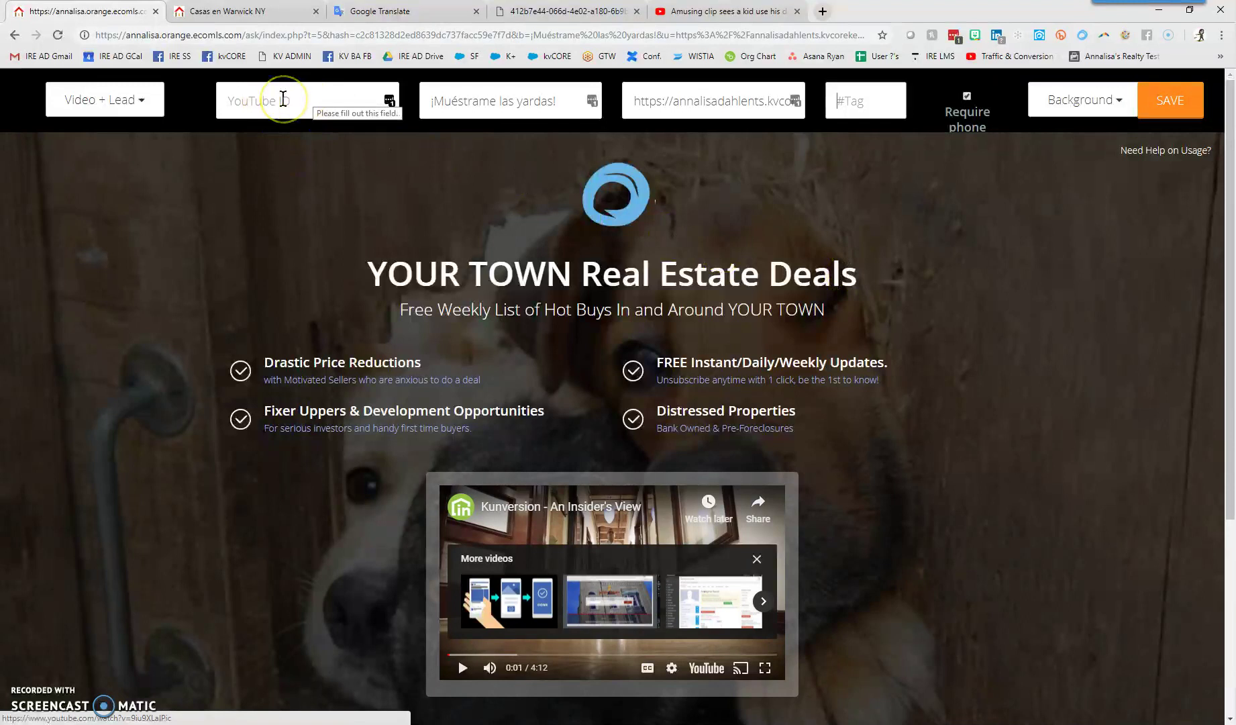
pyautogui.click(723, 12)
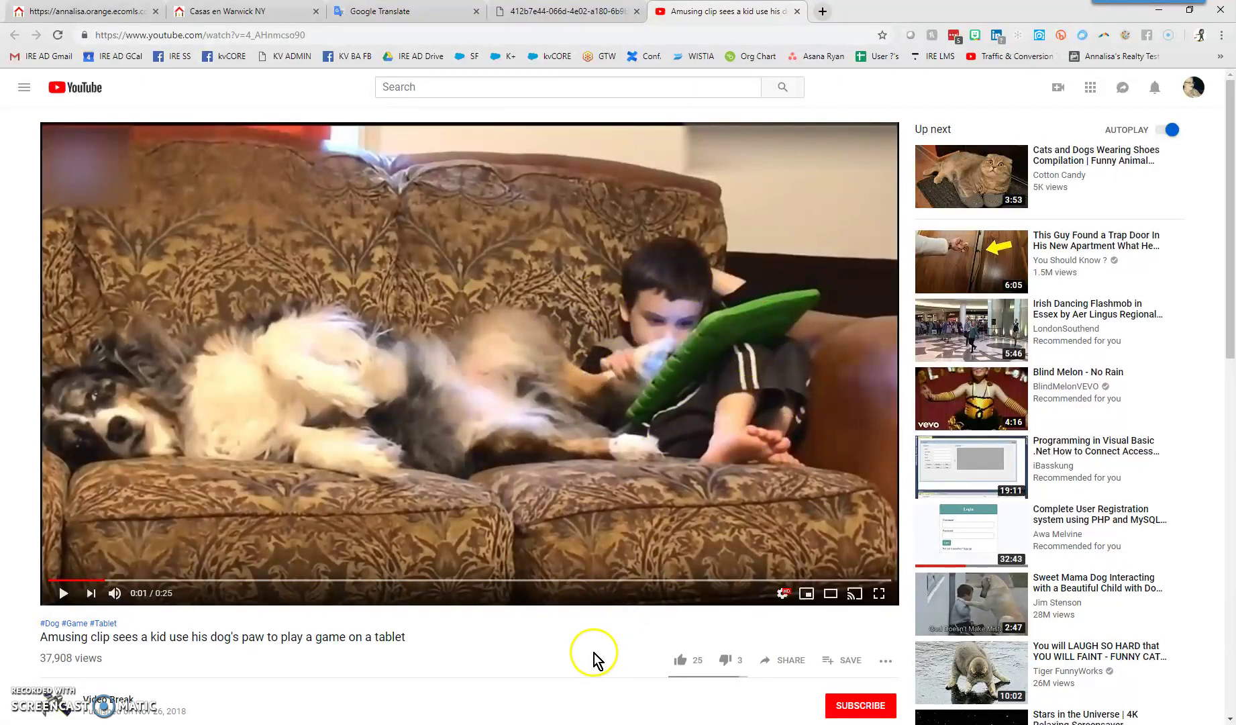
pyautogui.scroll(-2, 594, 655)
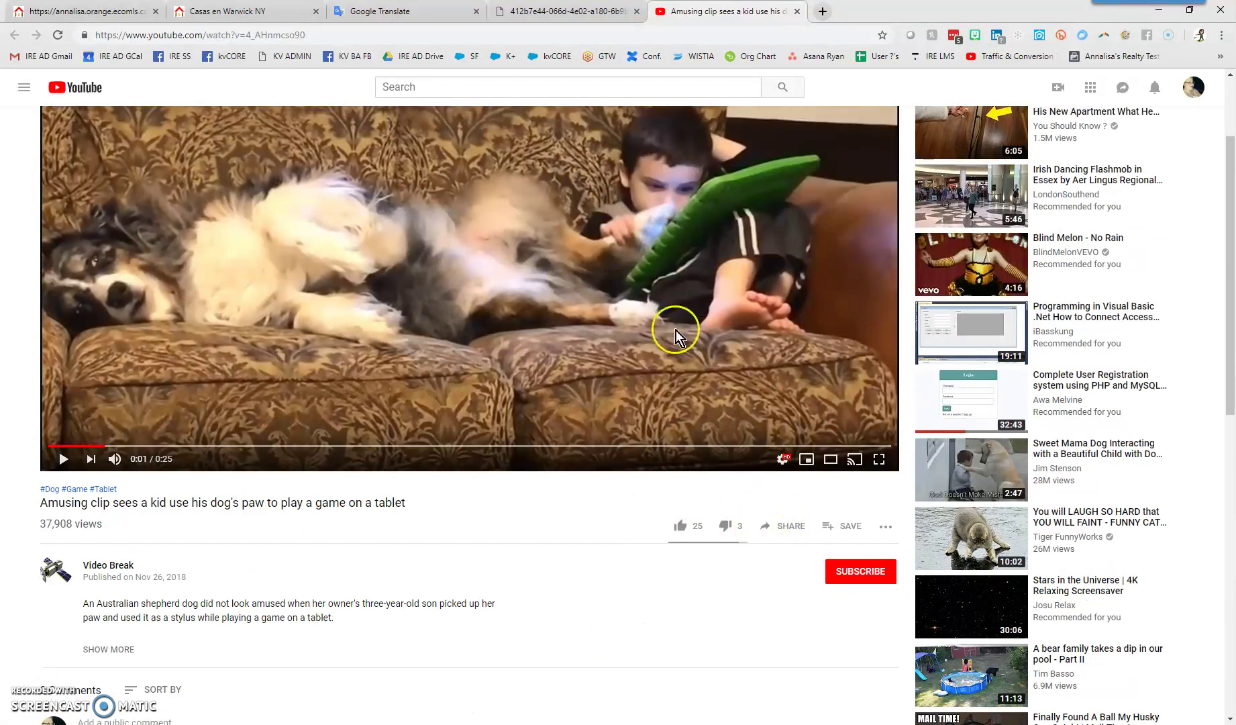
pyautogui.click(107, 16)
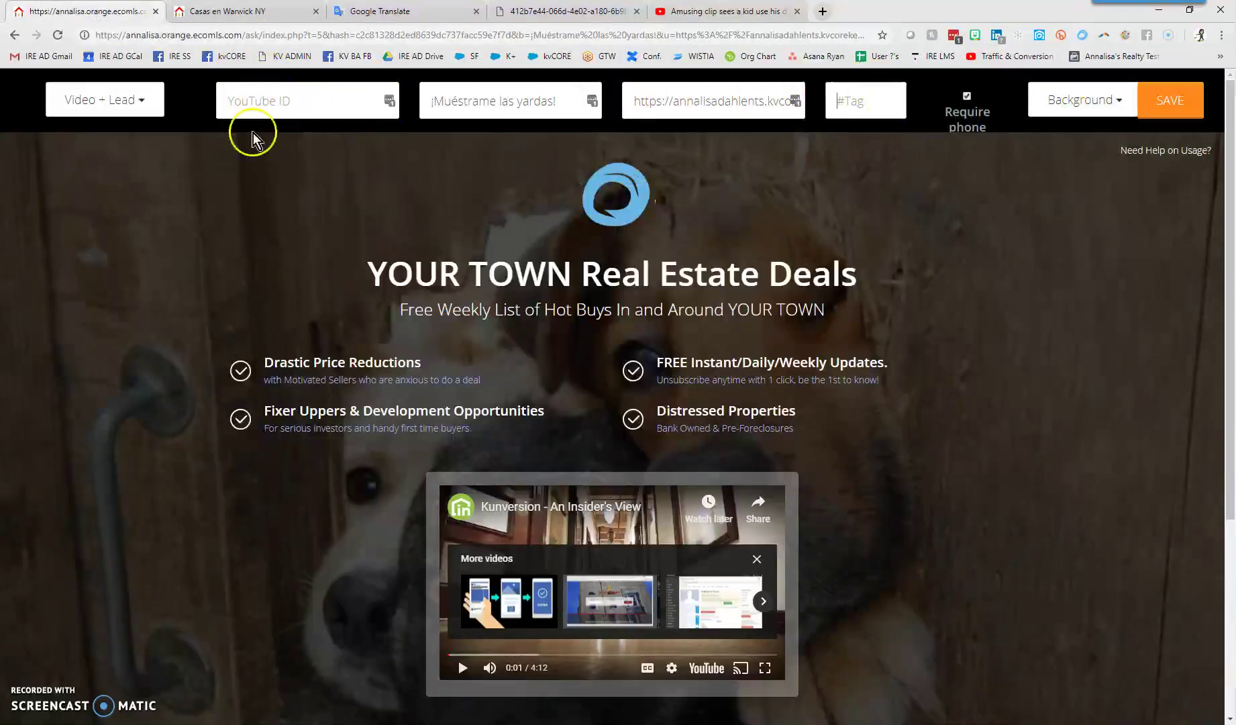
pyautogui.click(719, 16)
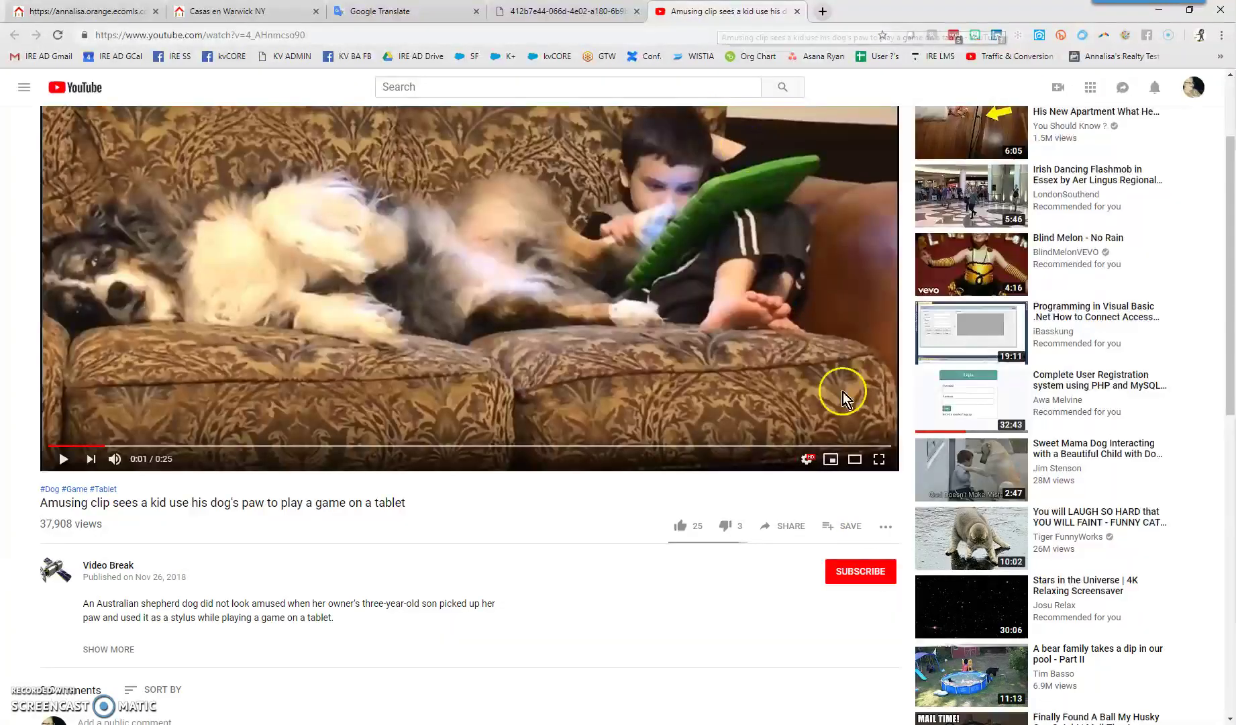
pyautogui.click(792, 527)
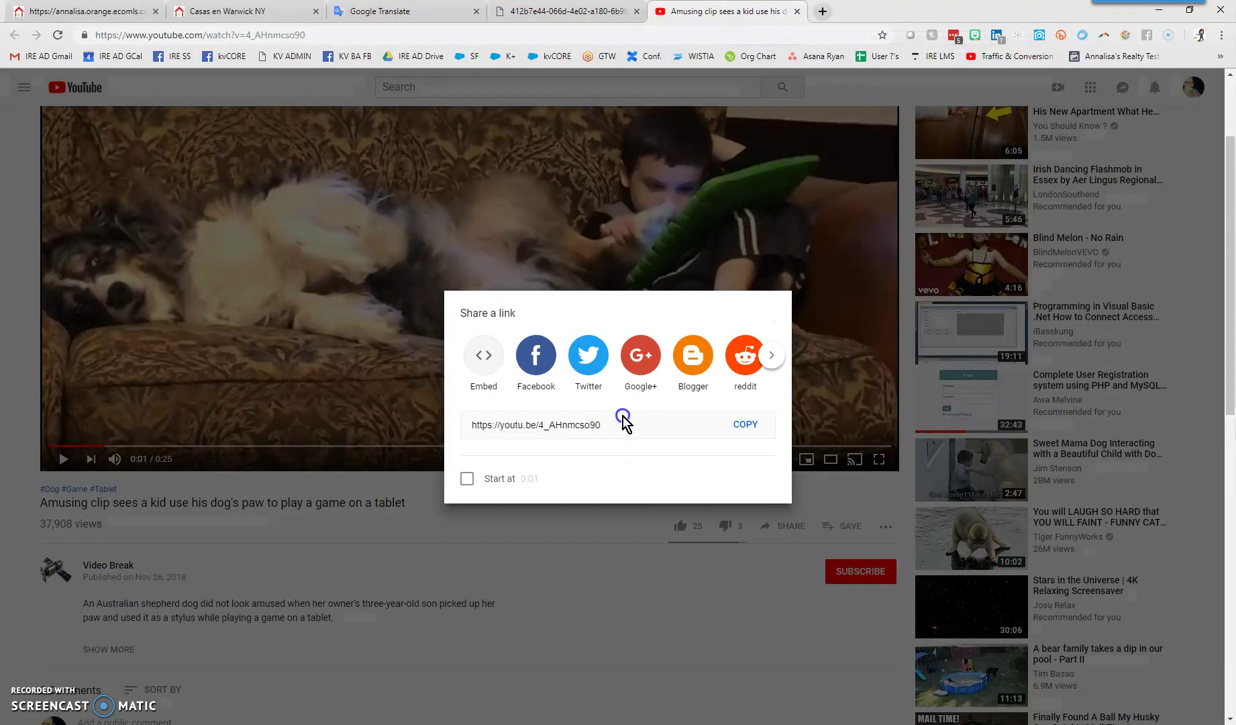
pyautogui.click(620, 421)
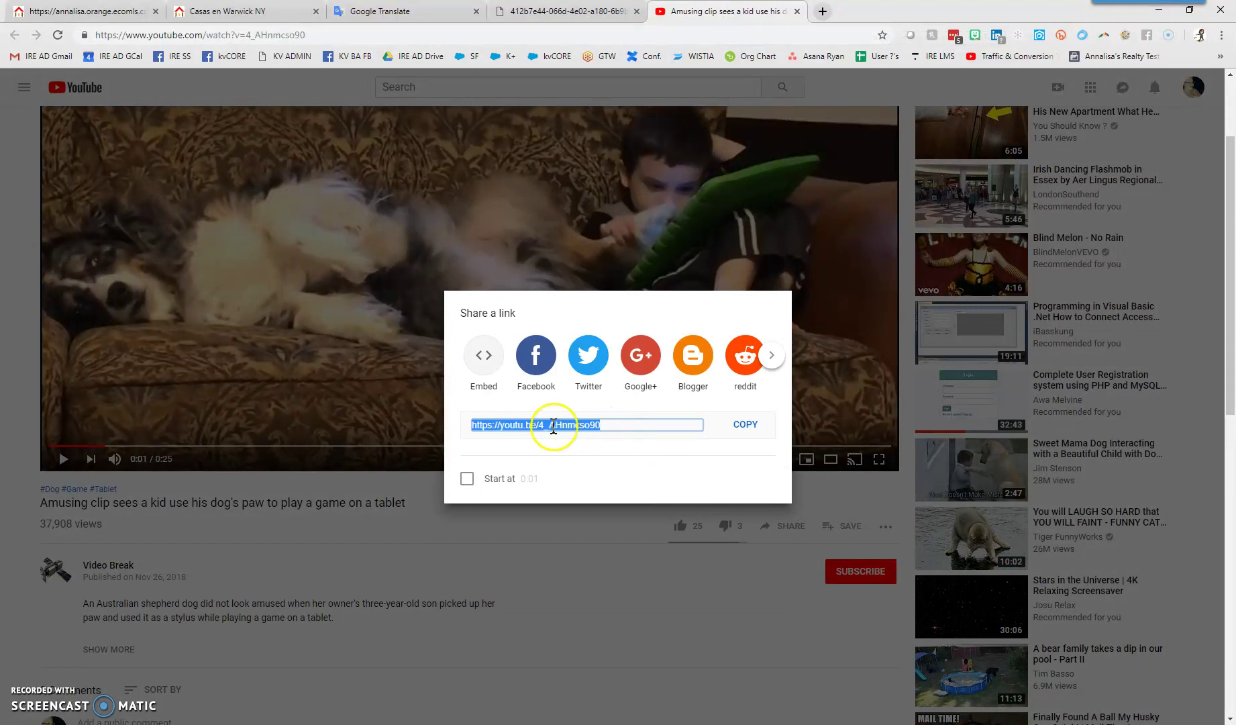
pyautogui.rightClick(597, 425)
pyautogui.click(614, 436)
pyautogui.click(57, 14)
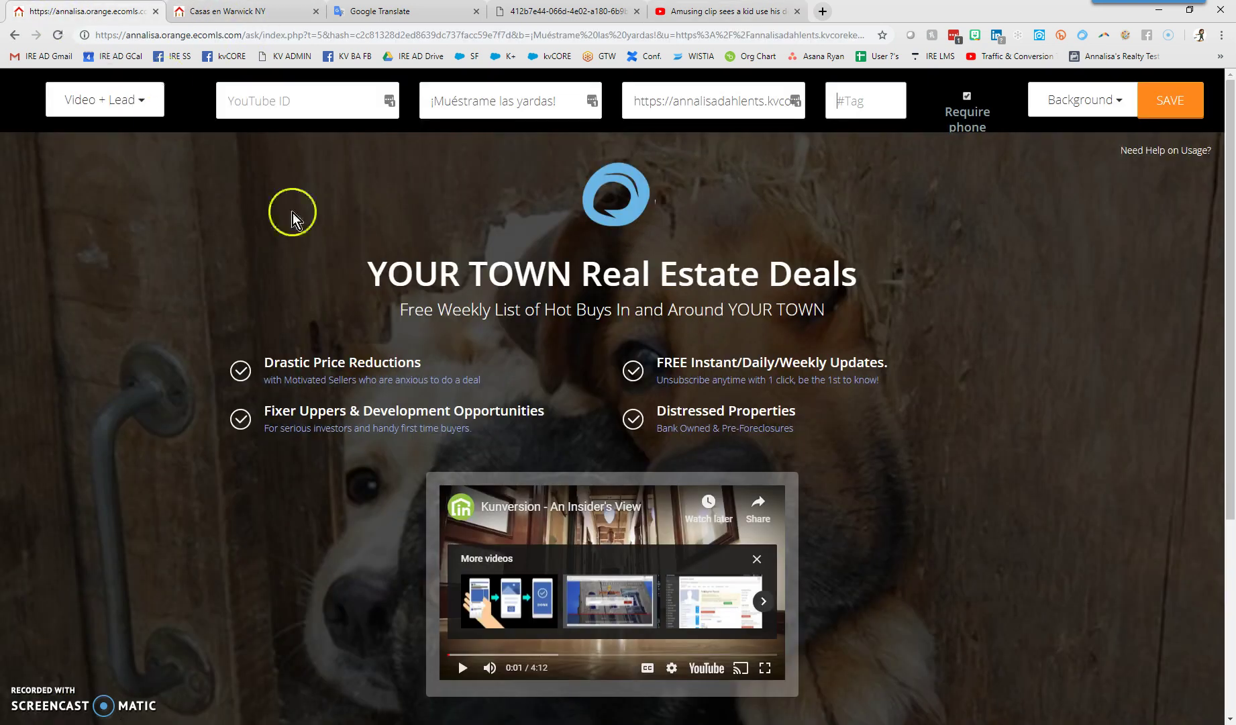
# Paste the share link into the video ID field, trim it to 4_AHnmcso90, reload, and pause
pyautogui.rightClick(286, 100)
pyautogui.click(331, 201)
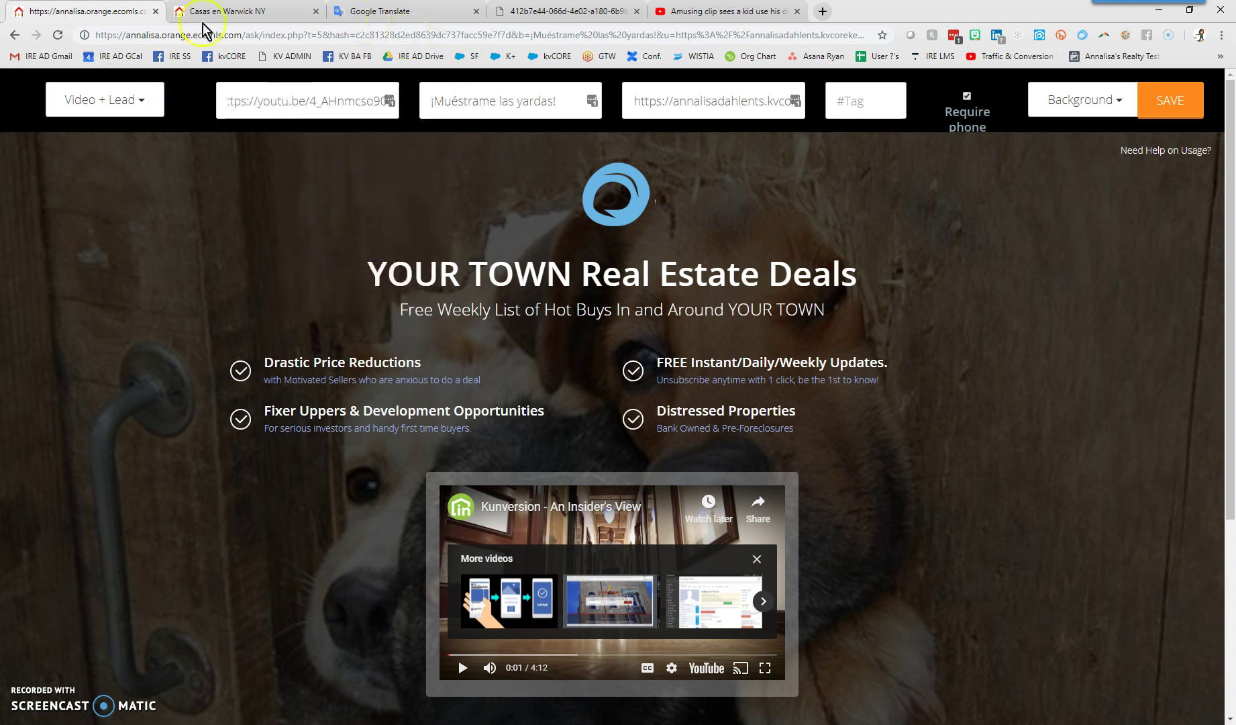
pyautogui.click(310, 98)
pyautogui.moveTo(310, 98); pyautogui.dragTo(209, 101)
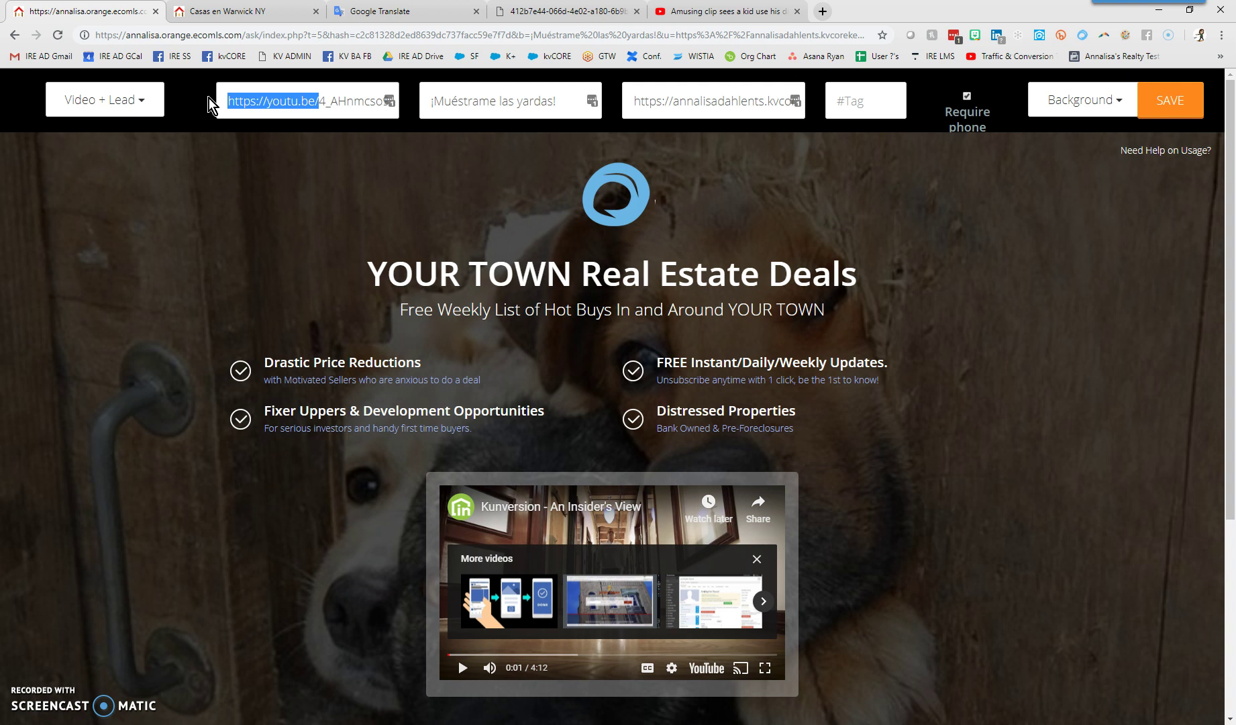
pyautogui.press('BackSpace')
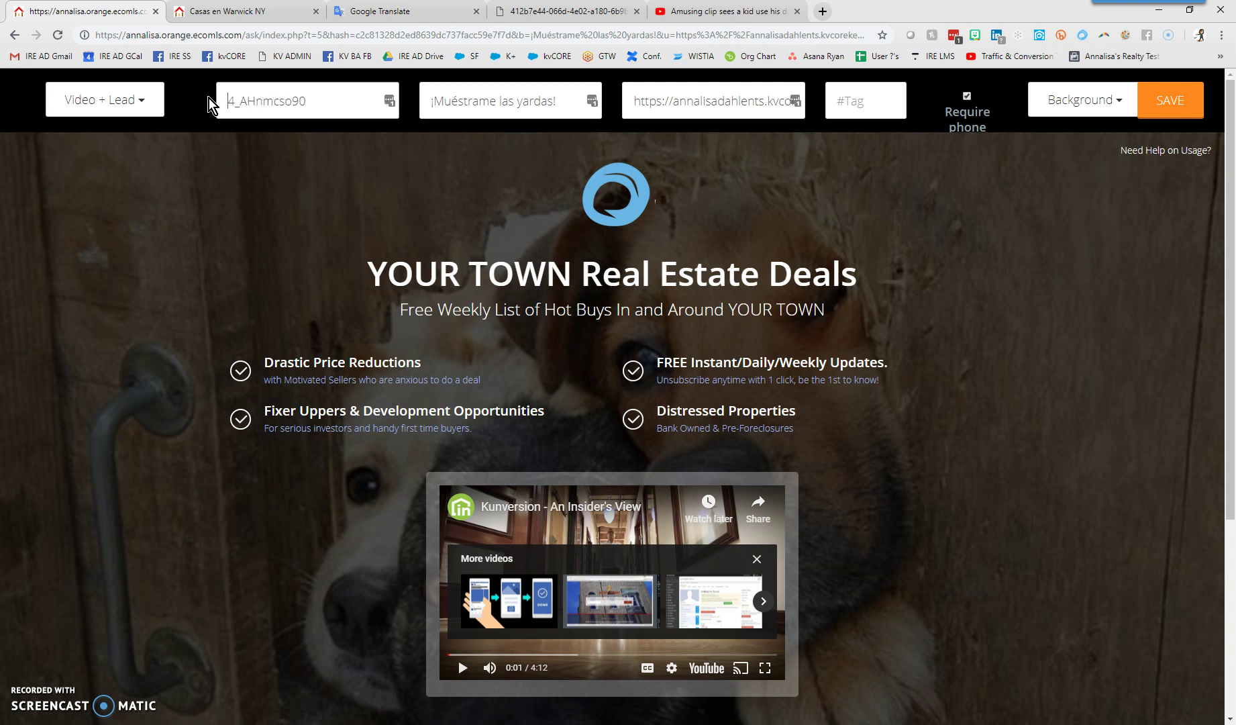
pyautogui.click(222, 101)
pyautogui.moveTo(317, 101); pyautogui.dragTo(217, 190)
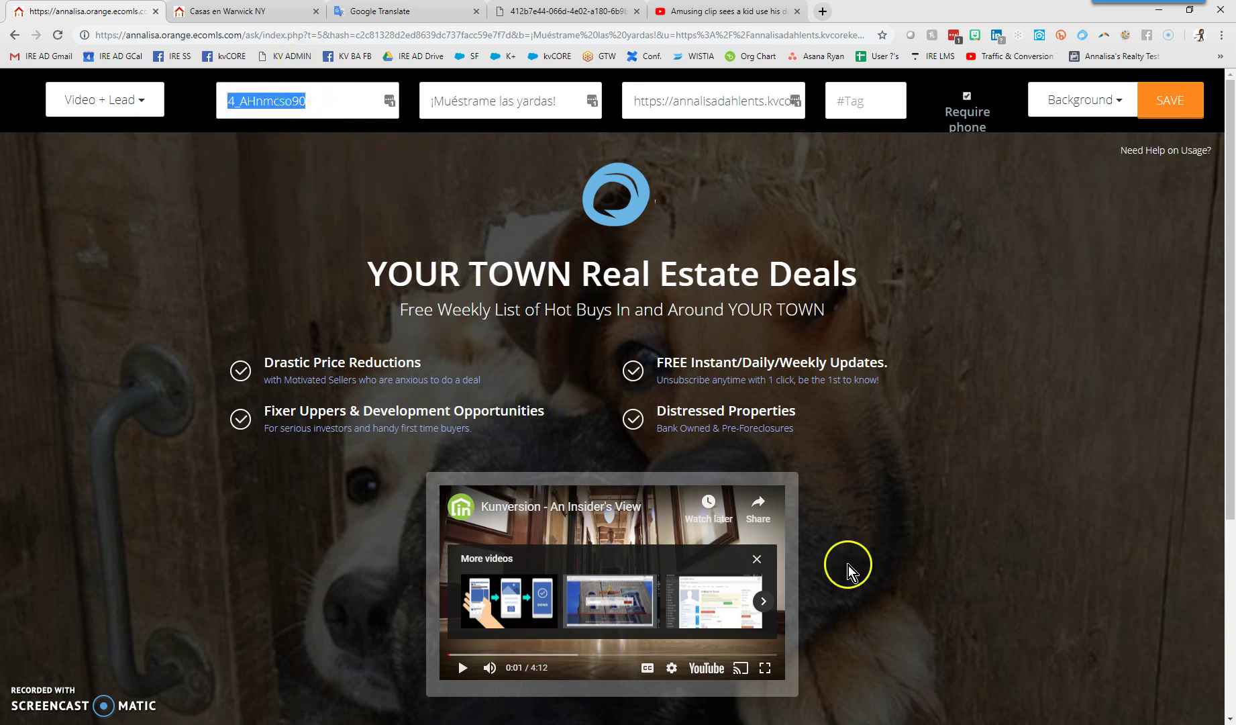
pyautogui.press('Return')
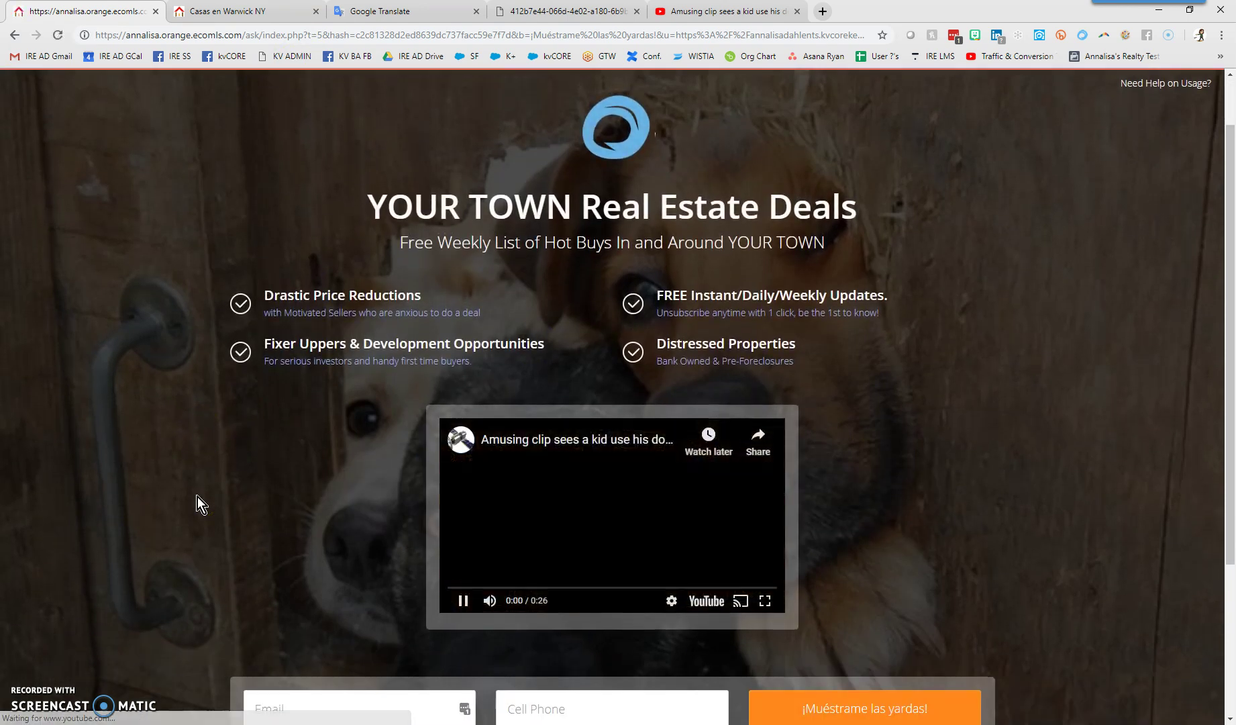
pyautogui.click(462, 601)
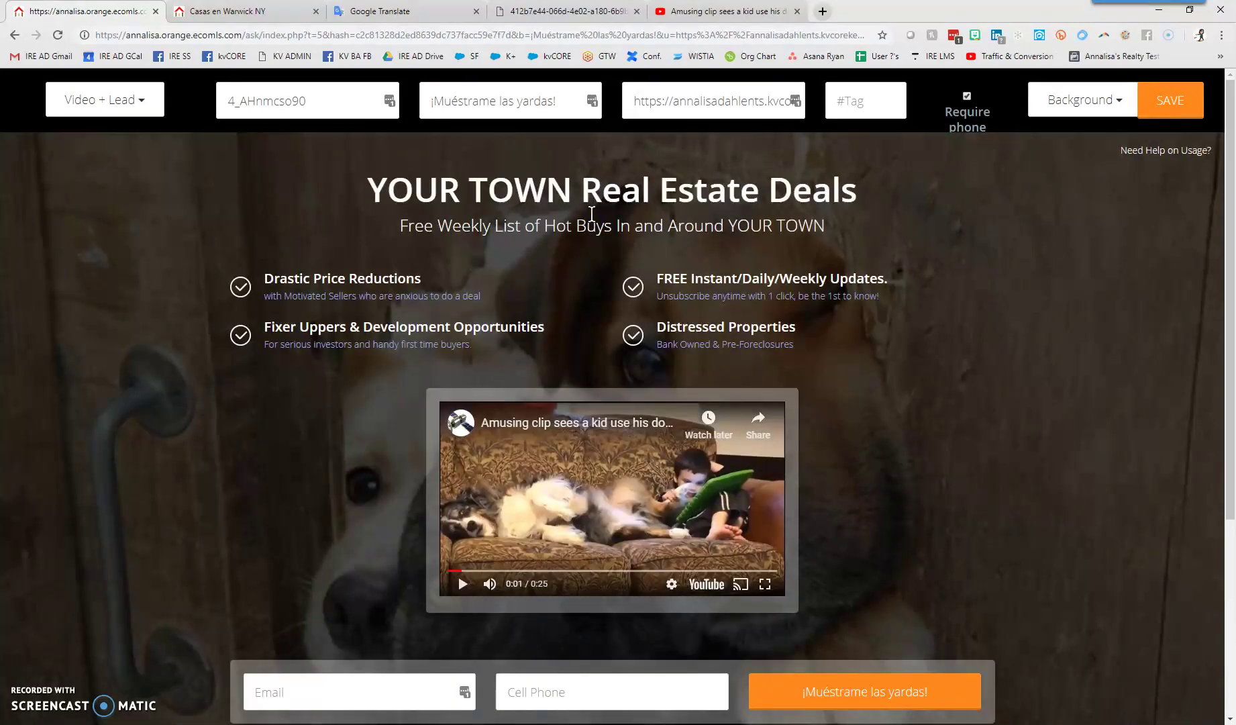
# Copy the Spanish line '¿Tu "buen perro" necesita un patio más grande?' from Google Translate
pyautogui.moveTo(365, 191); pyautogui.dragTo(872, 190)
pyautogui.moveTo(827, 225); pyautogui.dragTo(390, 222)
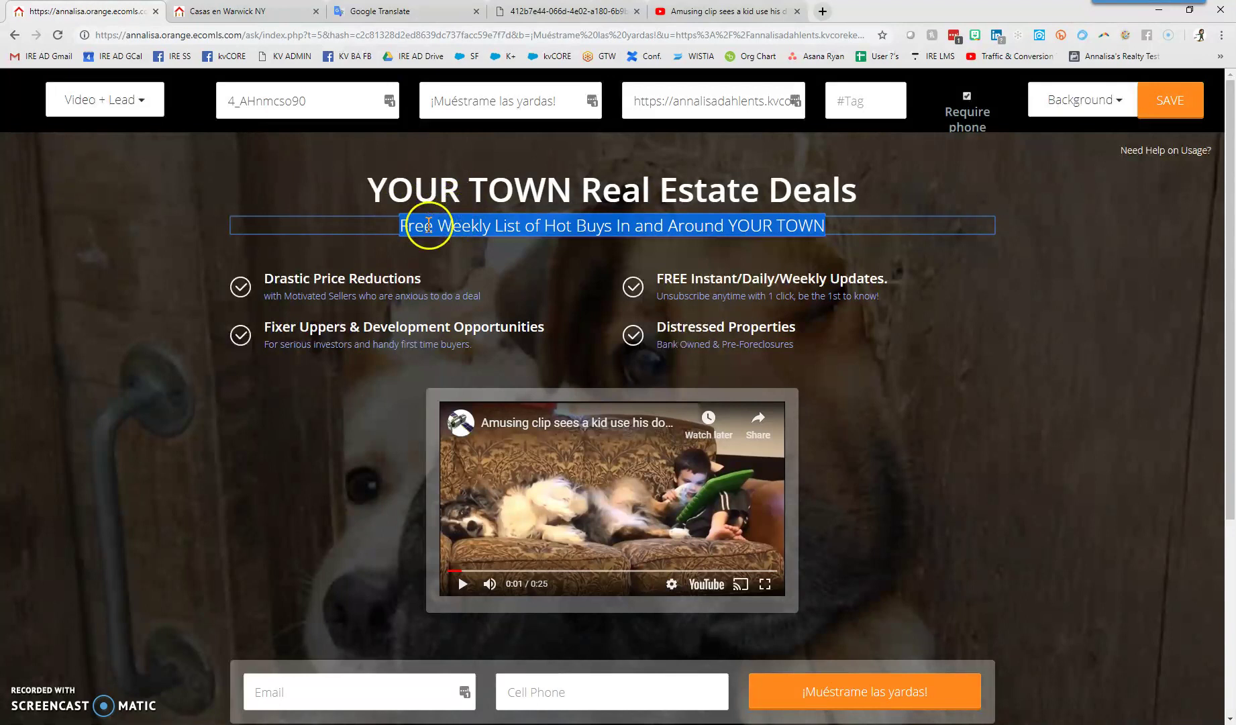
pyautogui.click(391, 13)
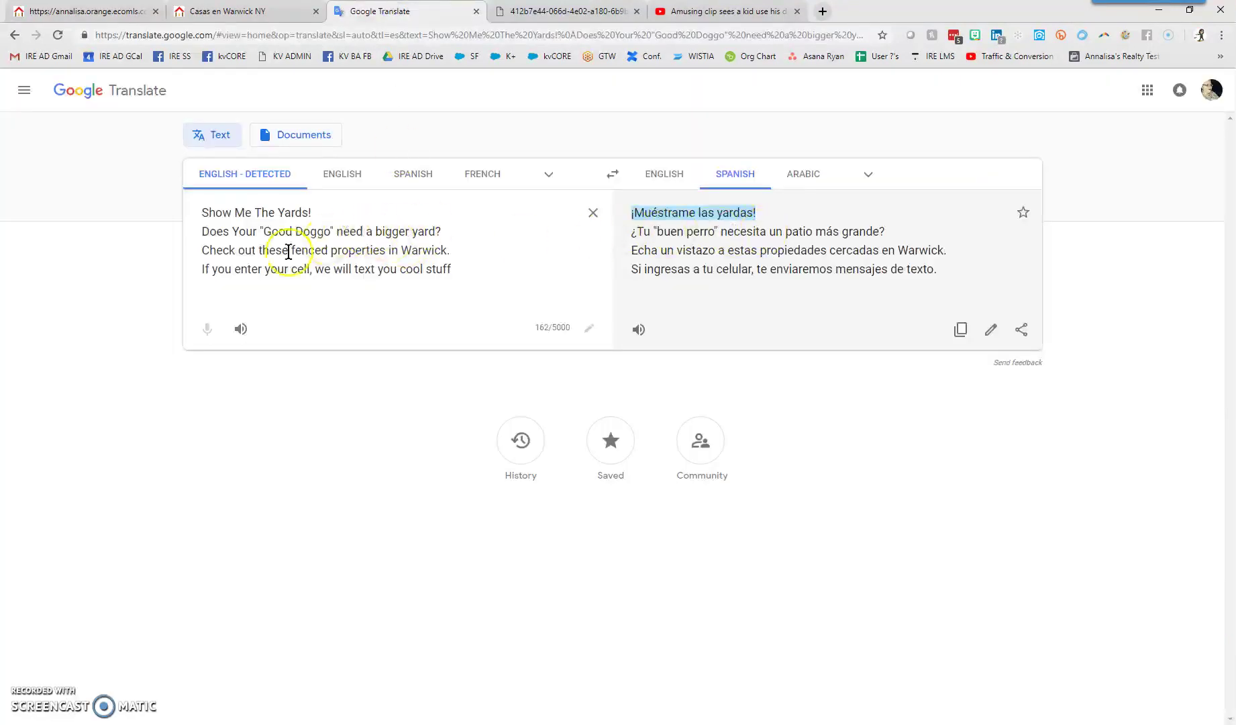
pyautogui.moveTo(886, 231); pyautogui.dragTo(633, 229)
pyautogui.rightClick(655, 230)
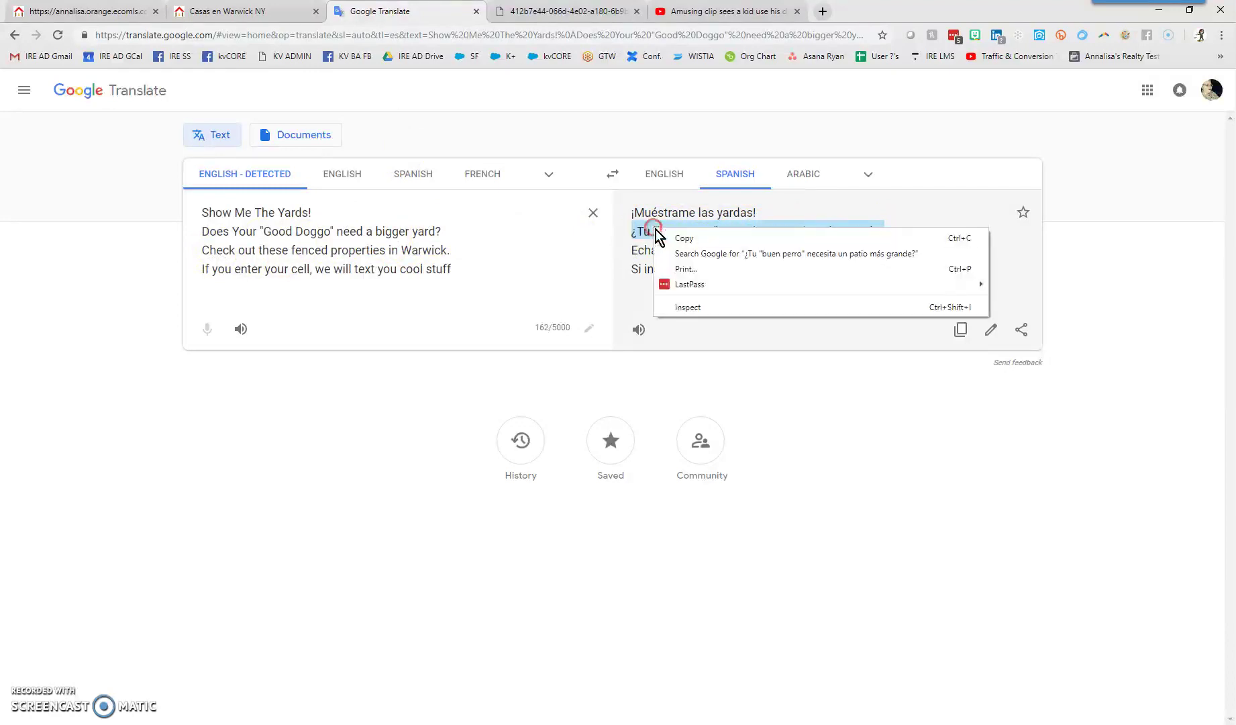
pyautogui.click(678, 239)
# Paste the Spanish question over the YOUR TOWN Real Estate Deals headline
pyautogui.click(265, 14)
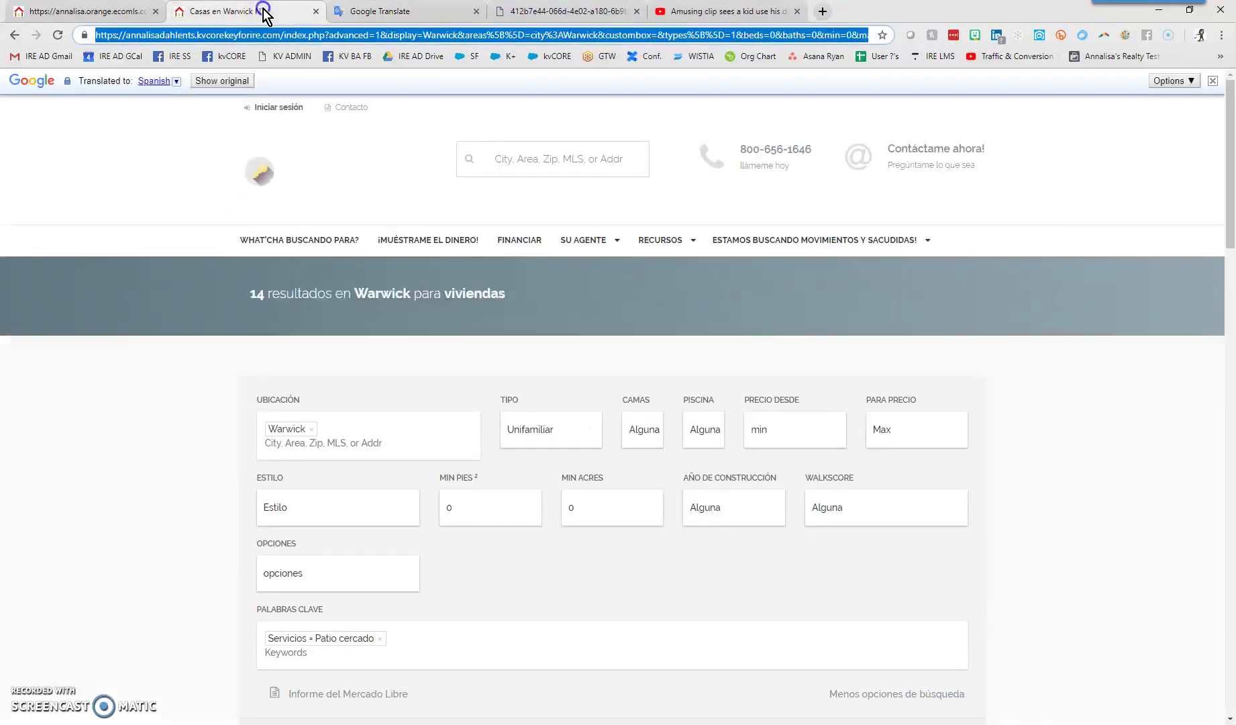
pyautogui.click(89, 12)
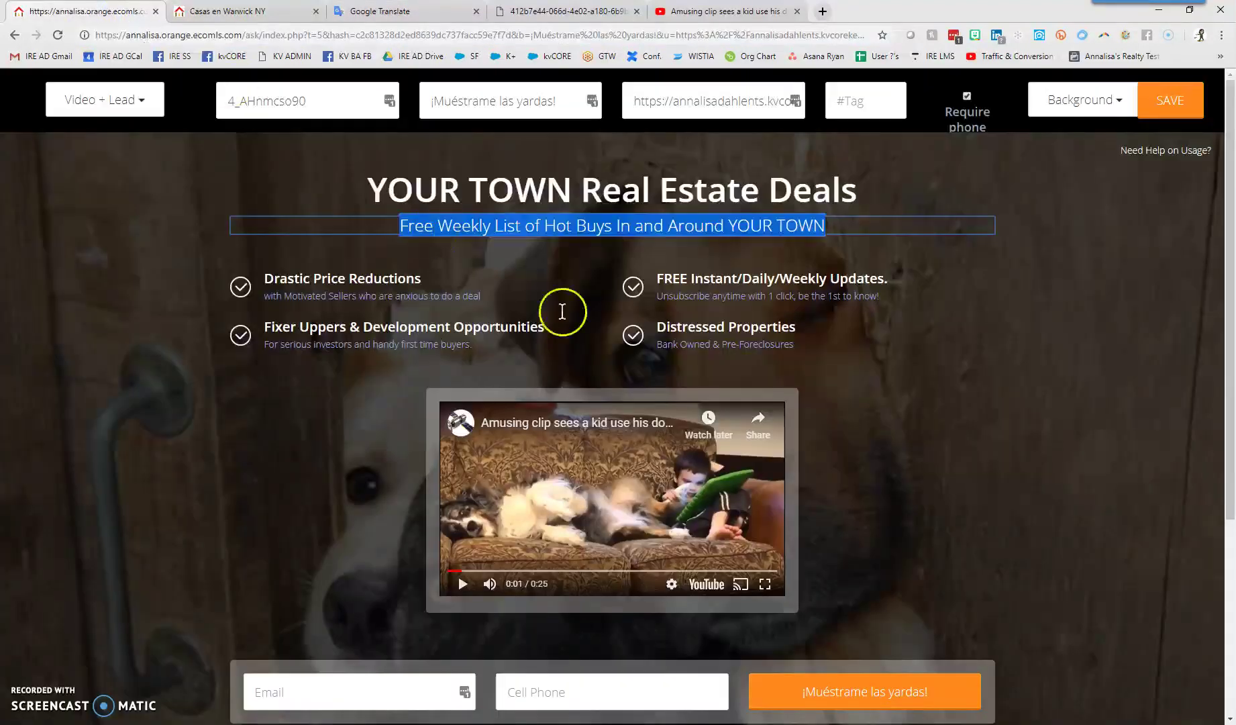
pyautogui.click(594, 172)
pyautogui.moveTo(360, 181); pyautogui.dragTo(813, 195)
pyautogui.rightClick(813, 195)
pyautogui.click(847, 260)
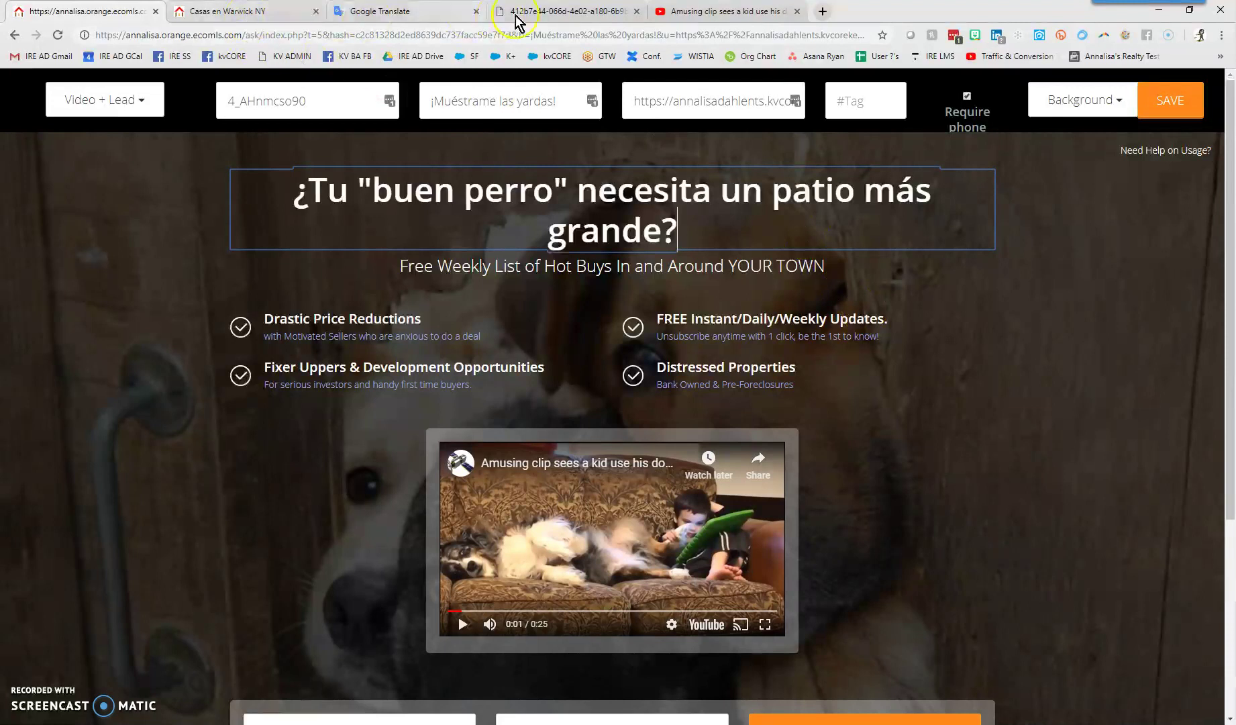
# Copy the translated line 'Echa un vistazo a estas propiedades cercadas en Warwick.' from Google Translate
pyautogui.click(418, 17)
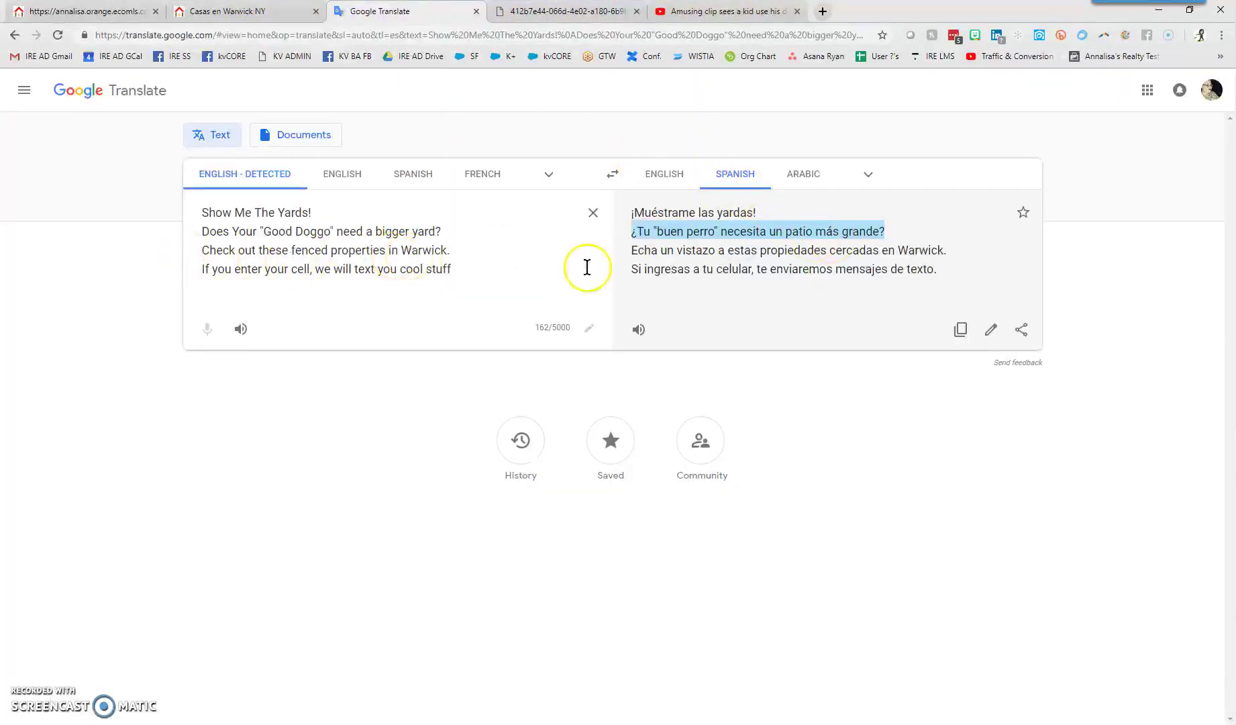
pyautogui.moveTo(952, 251); pyautogui.dragTo(630, 256)
pyautogui.rightClick(630, 256)
pyautogui.click(647, 265)
pyautogui.click(50, 12)
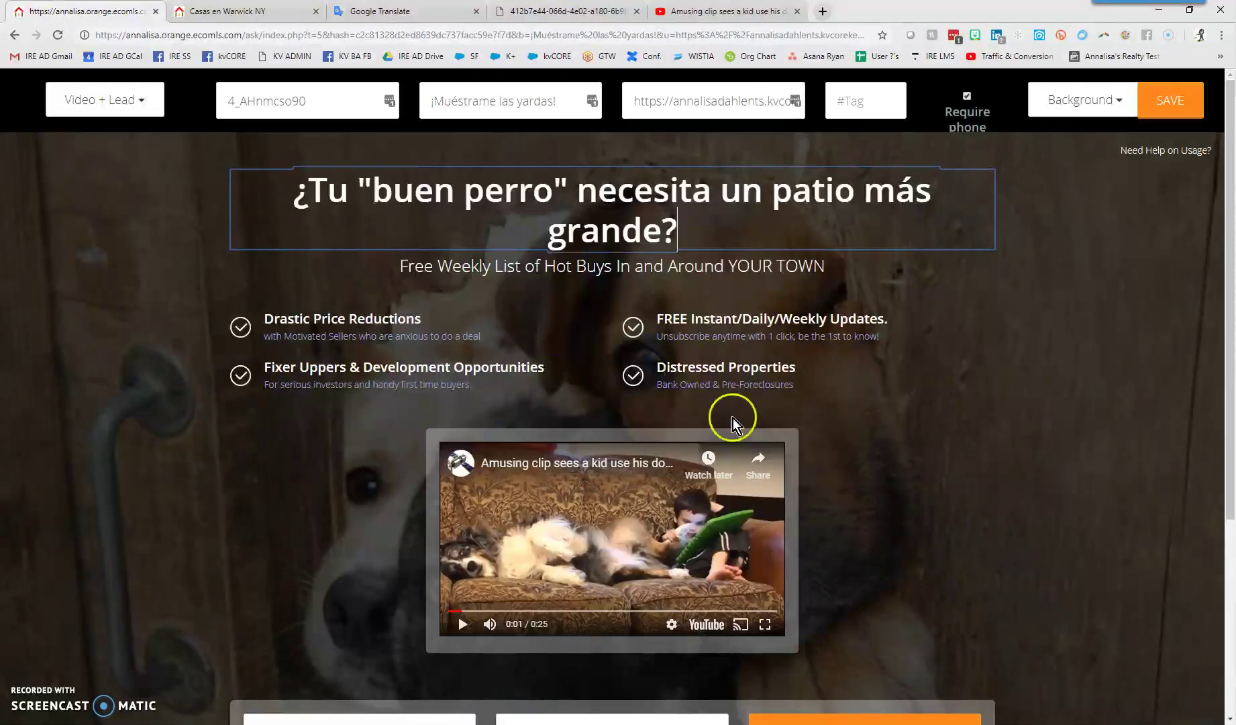
# Paste 'Echa un vistazo a estas propiedades cercadas en Warwick.' over the English subtitle
pyautogui.click(673, 264)
pyautogui.moveTo(400, 265); pyautogui.dragTo(808, 267)
pyautogui.rightClick(808, 267)
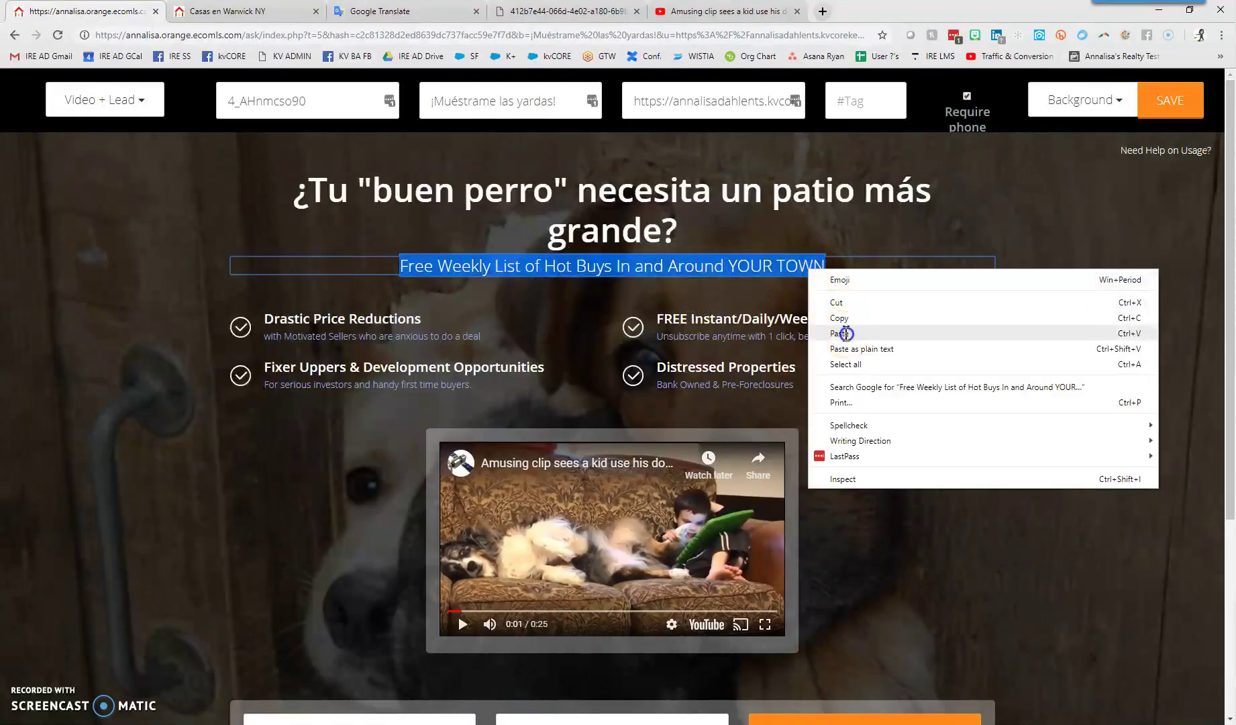
pyautogui.click(838, 333)
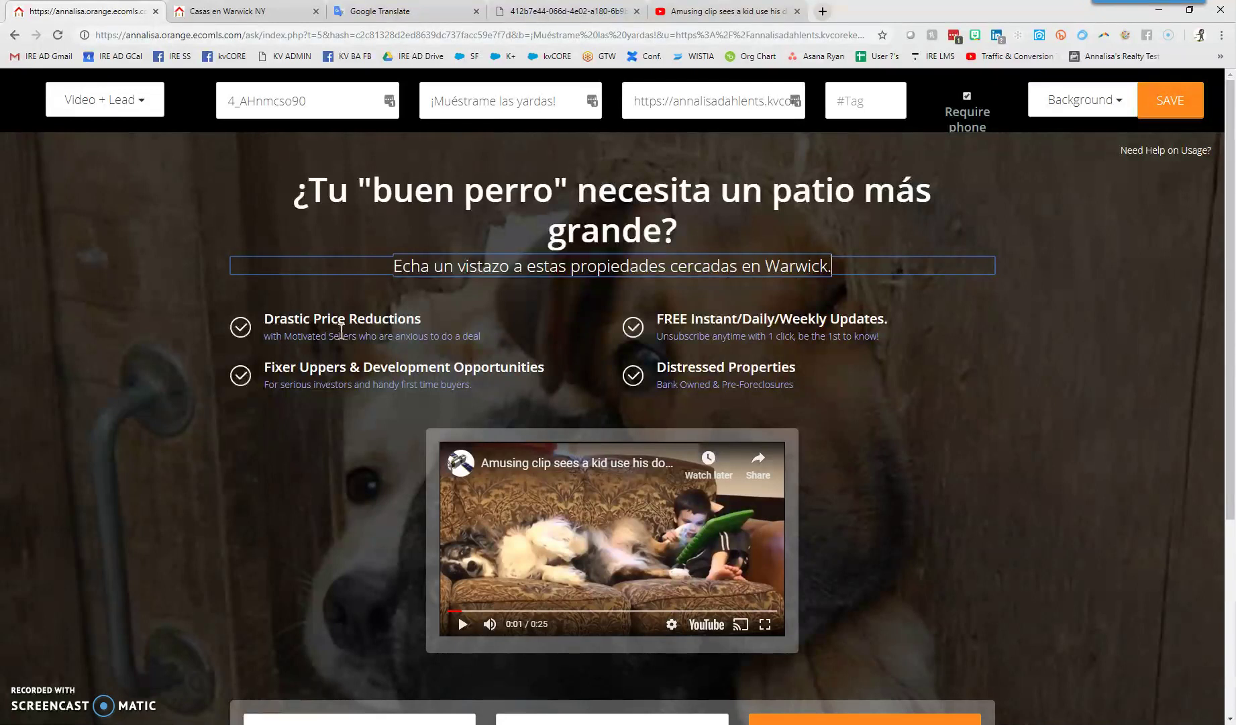
# Rewrite the first bullet as 'edit this info by clicking in and typ' with description 'change me up'
pyautogui.click(362, 318)
pyautogui.moveTo(441, 317); pyautogui.dragTo(271, 328)
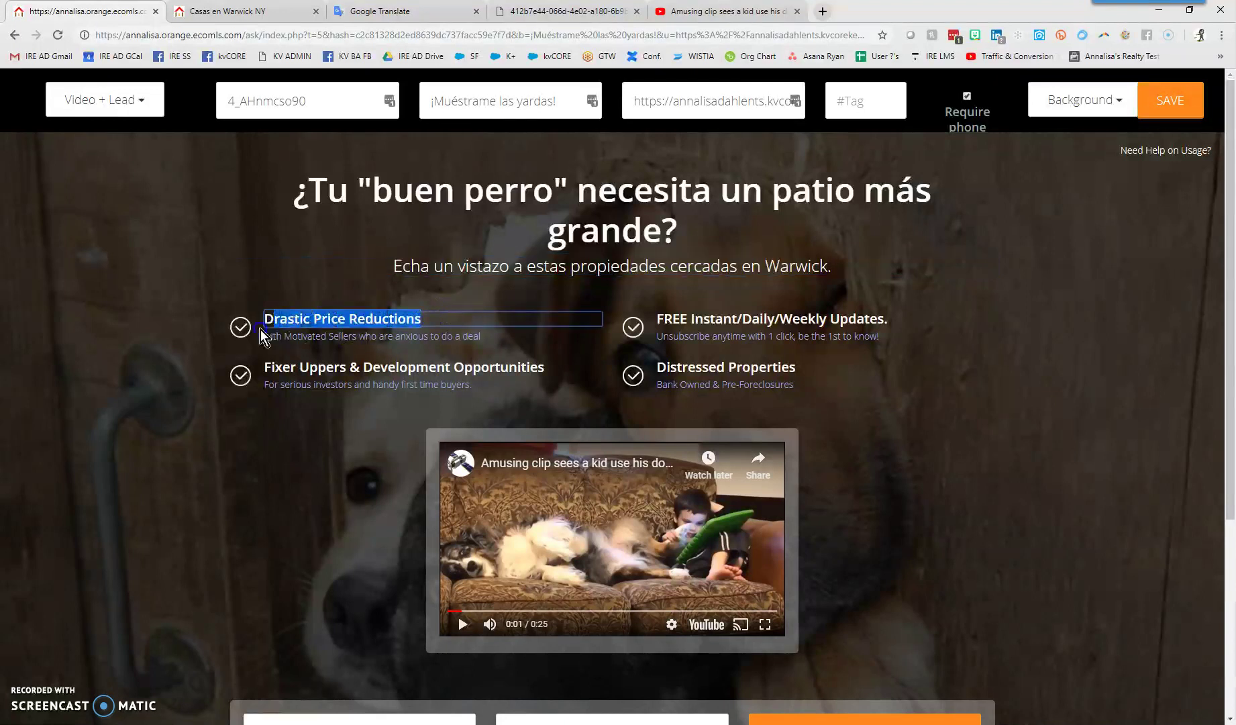
pyautogui.write('edit ')
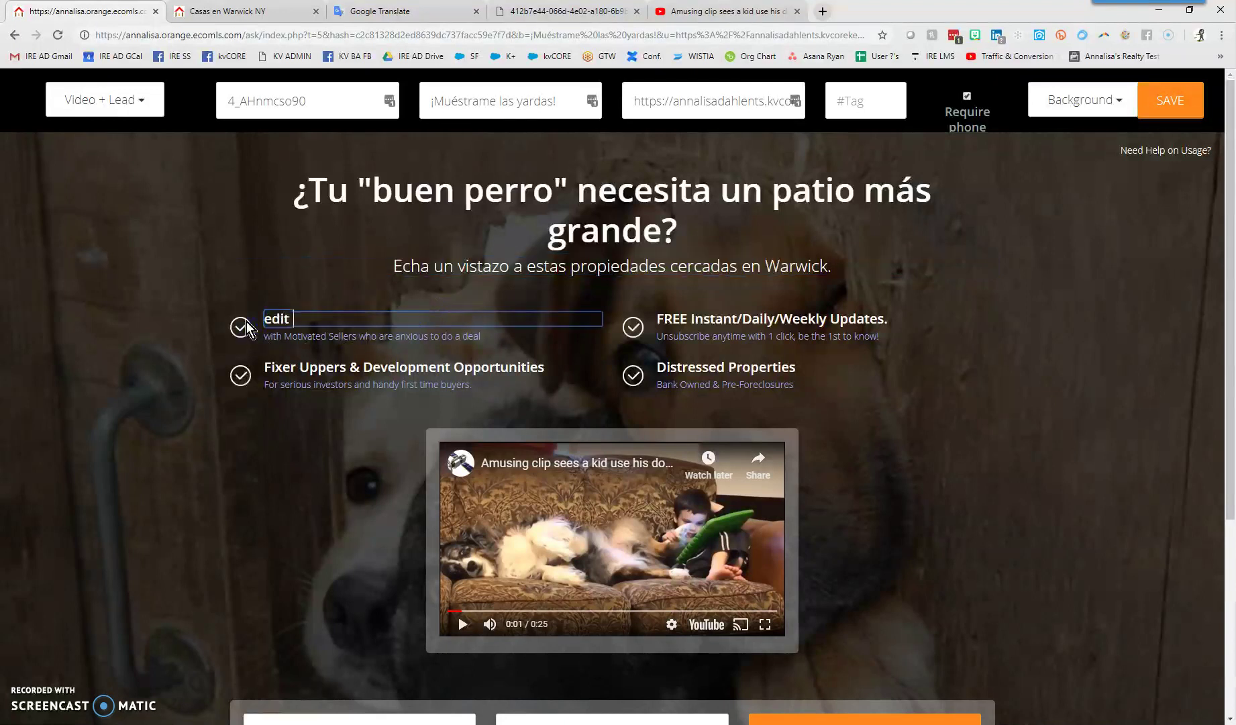
pyautogui.write('this info b')
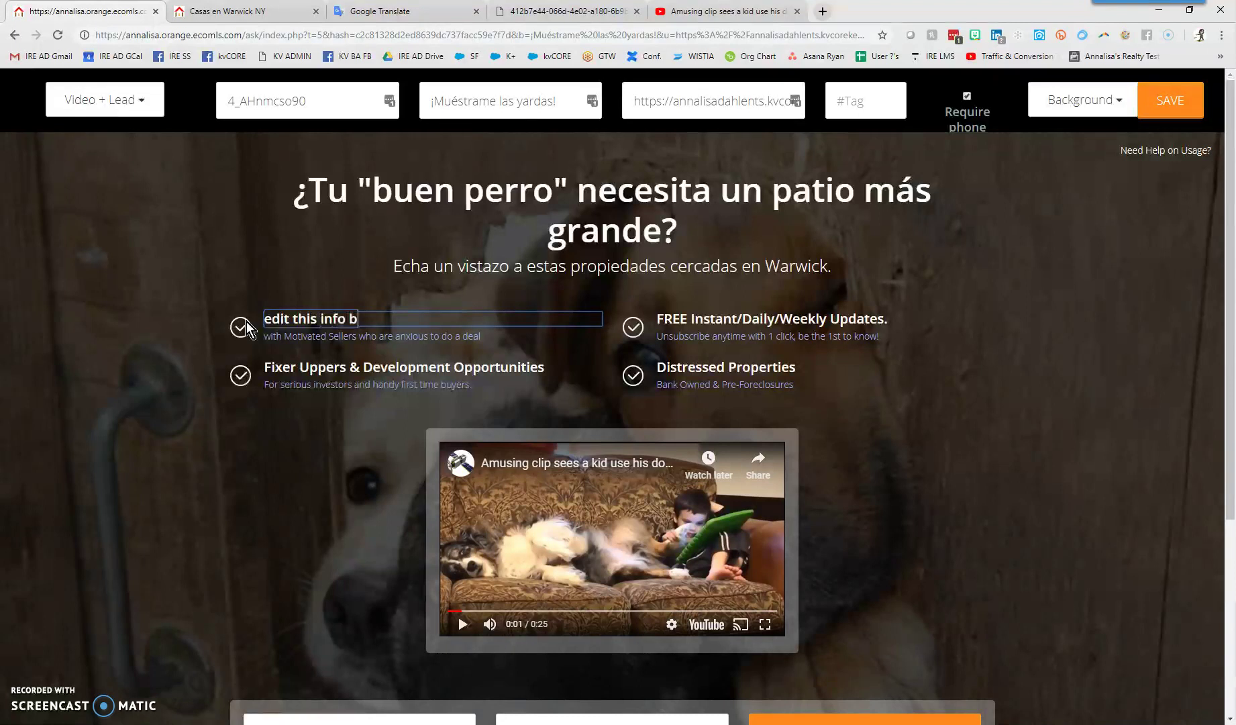
pyautogui.write('y clicking in and typing')
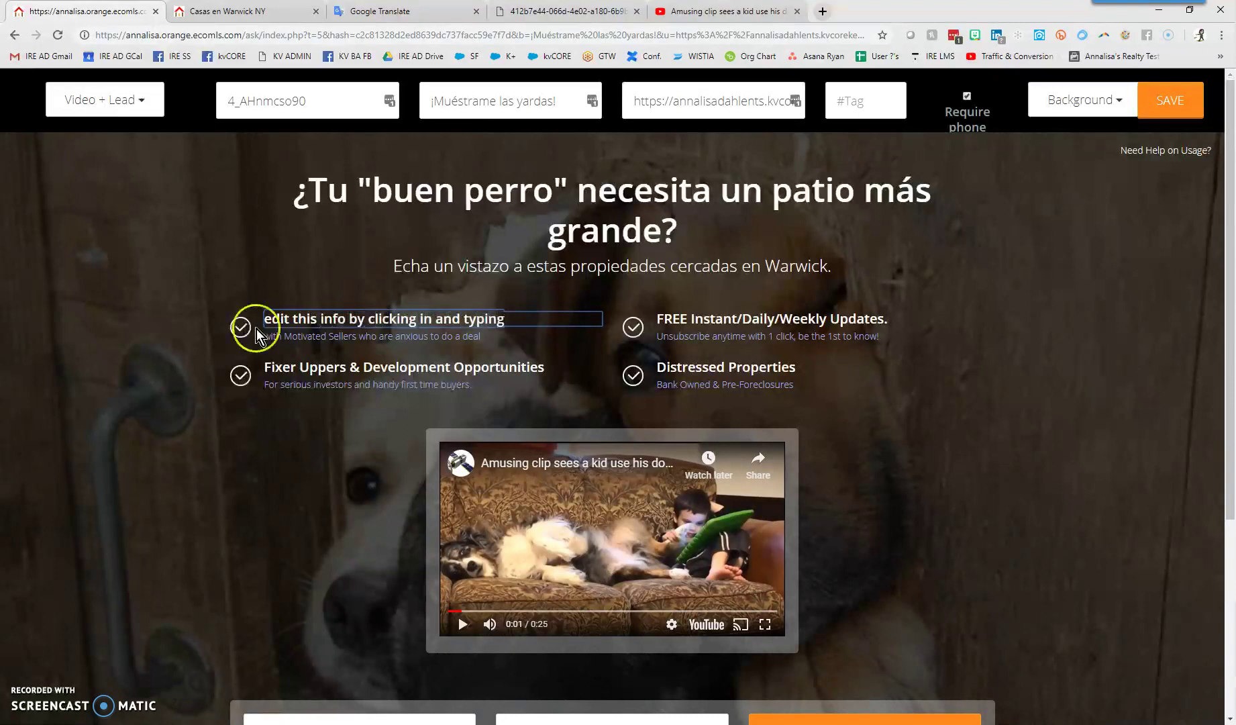
pyautogui.click(271, 329)
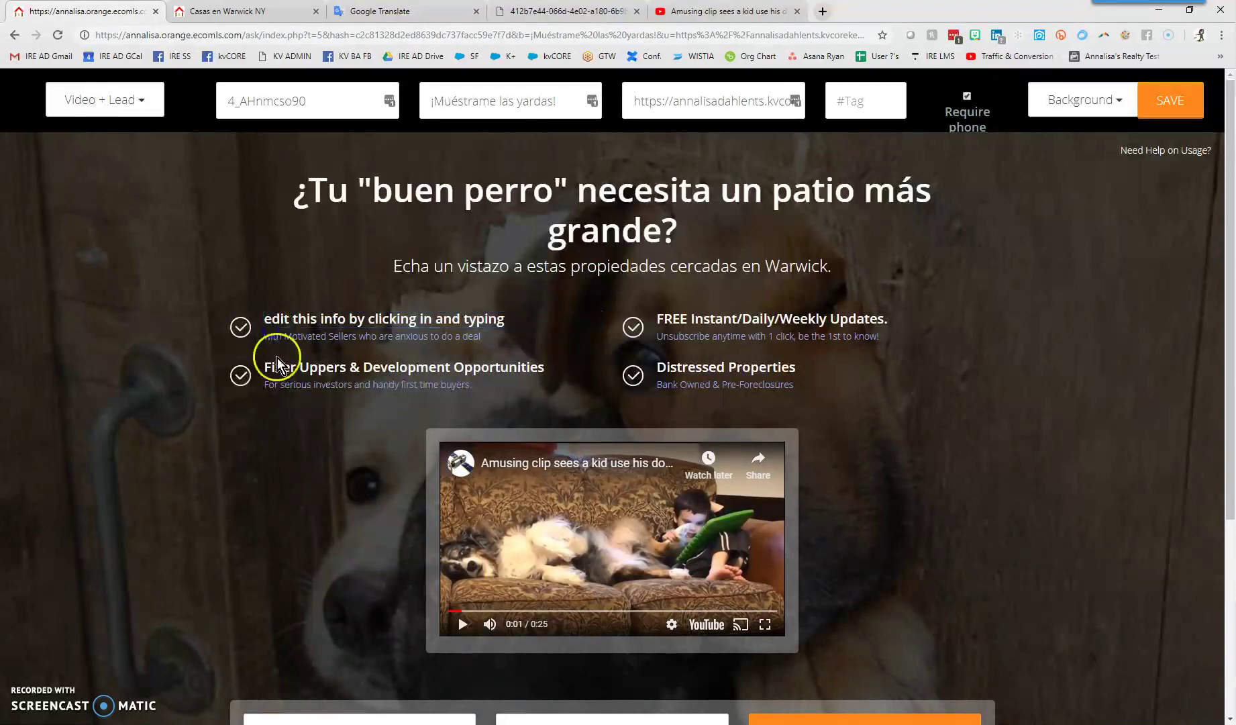
pyautogui.click(274, 340)
pyautogui.moveTo(509, 336); pyautogui.dragTo(225, 328)
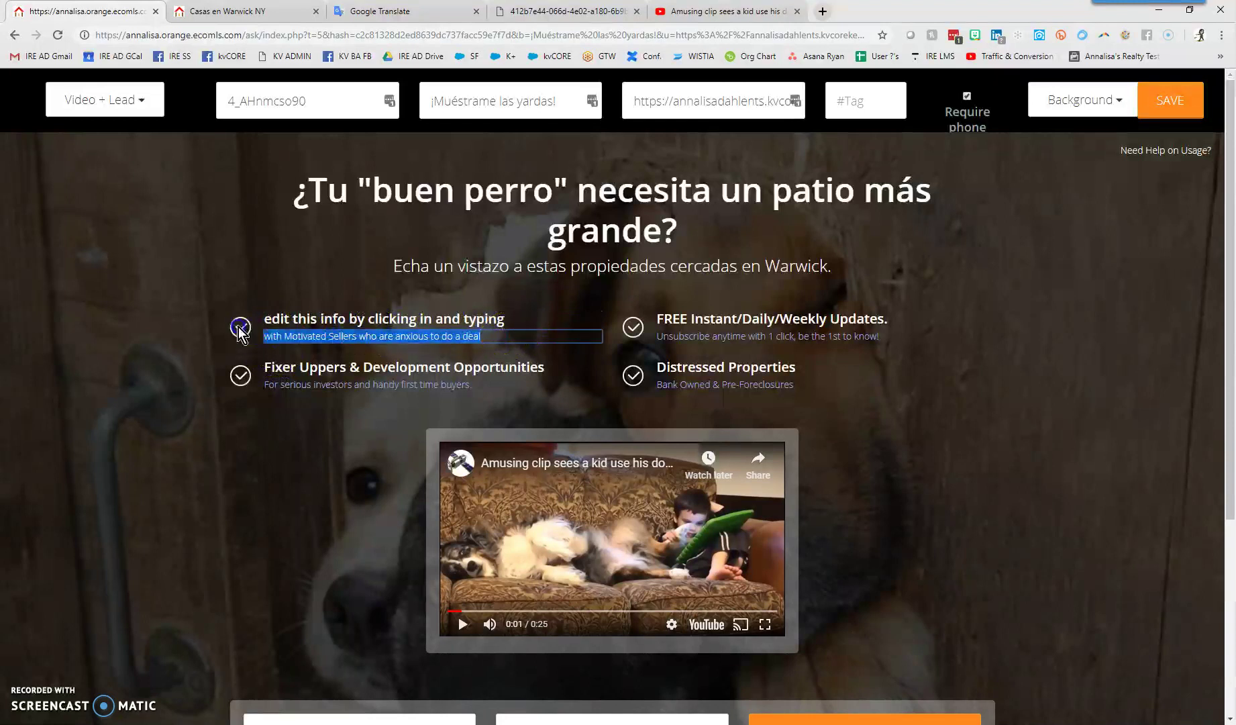
pyautogui.write('change me up')
pyautogui.press('BackSpace')
pyautogui.press('BackSpace')
pyautogui.press('BackSpace')
pyautogui.press('BackSpace')
pyautogui.press('BackSpace')
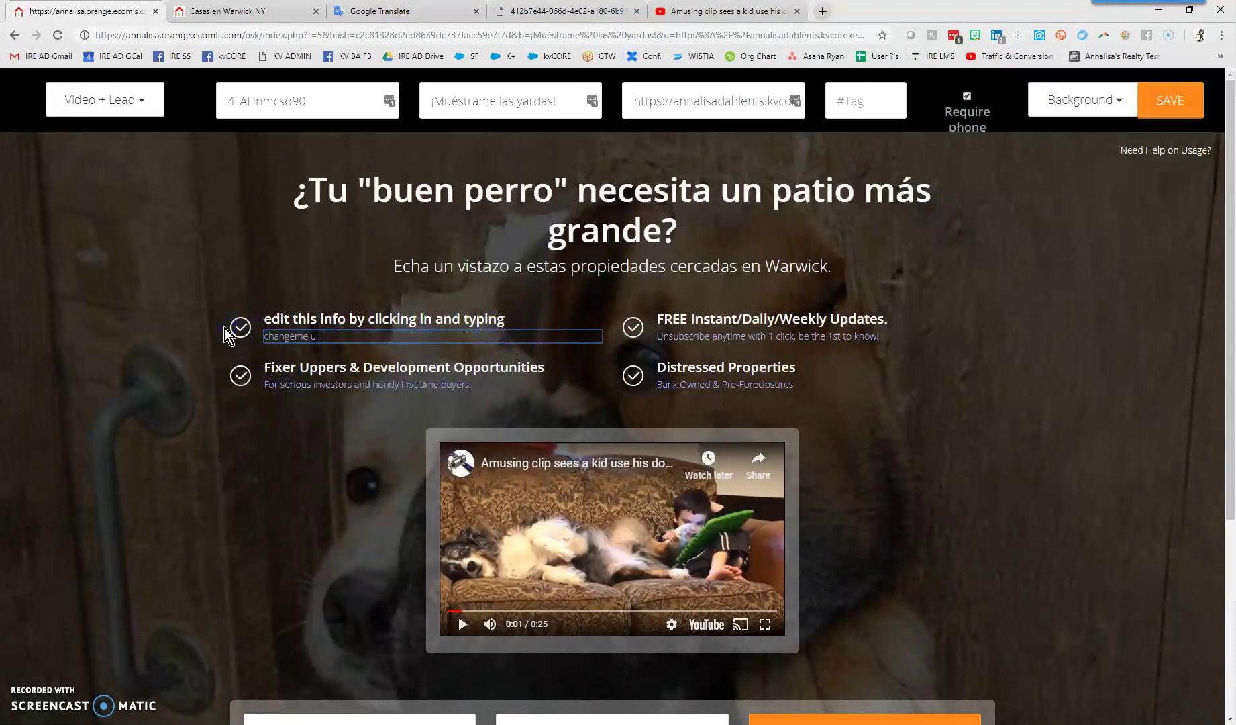
pyautogui.write('me up')
# Rewrite the FREE Updates bullet as 'to get rid of a check double clic' with a 'do so with discretion once it's gone it's gone' description
pyautogui.click(731, 320)
pyautogui.moveTo(898, 320); pyautogui.dragTo(643, 319)
pyautogui.write('t')
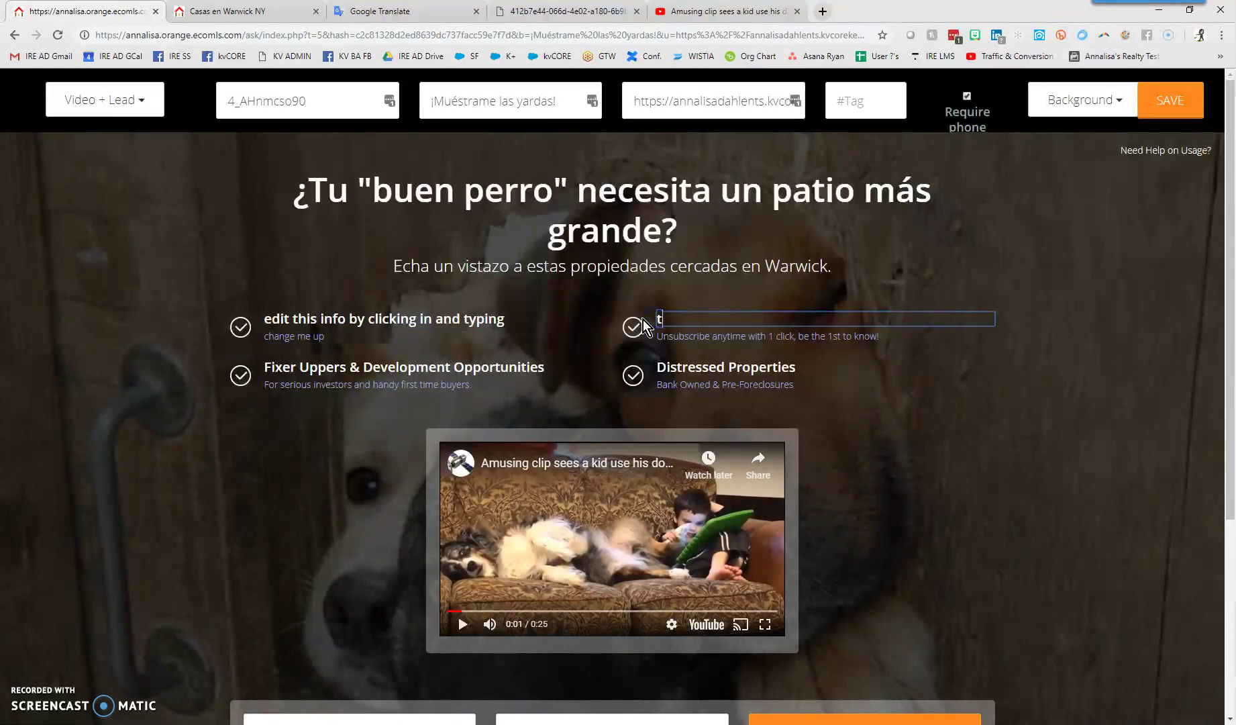
pyautogui.write('o get rid of a chekc')
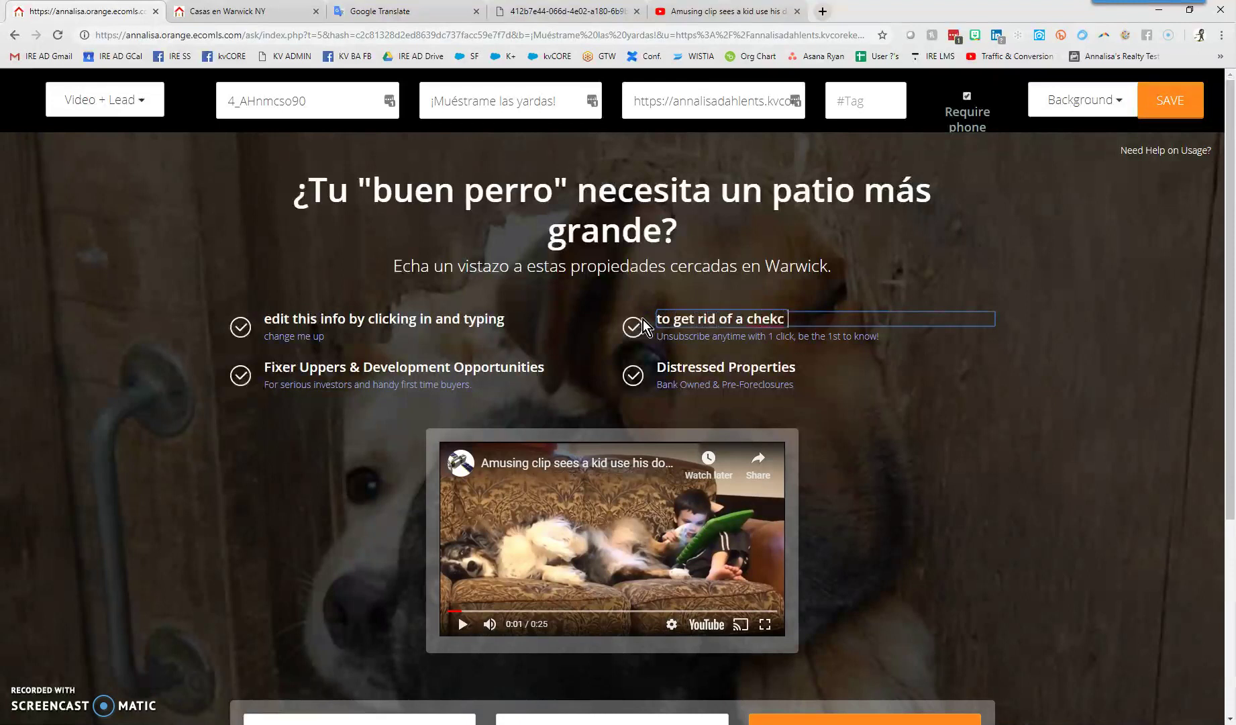
pyautogui.press('BackSpace')
pyautogui.press('BackSpace')
pyautogui.write('ck double click it')
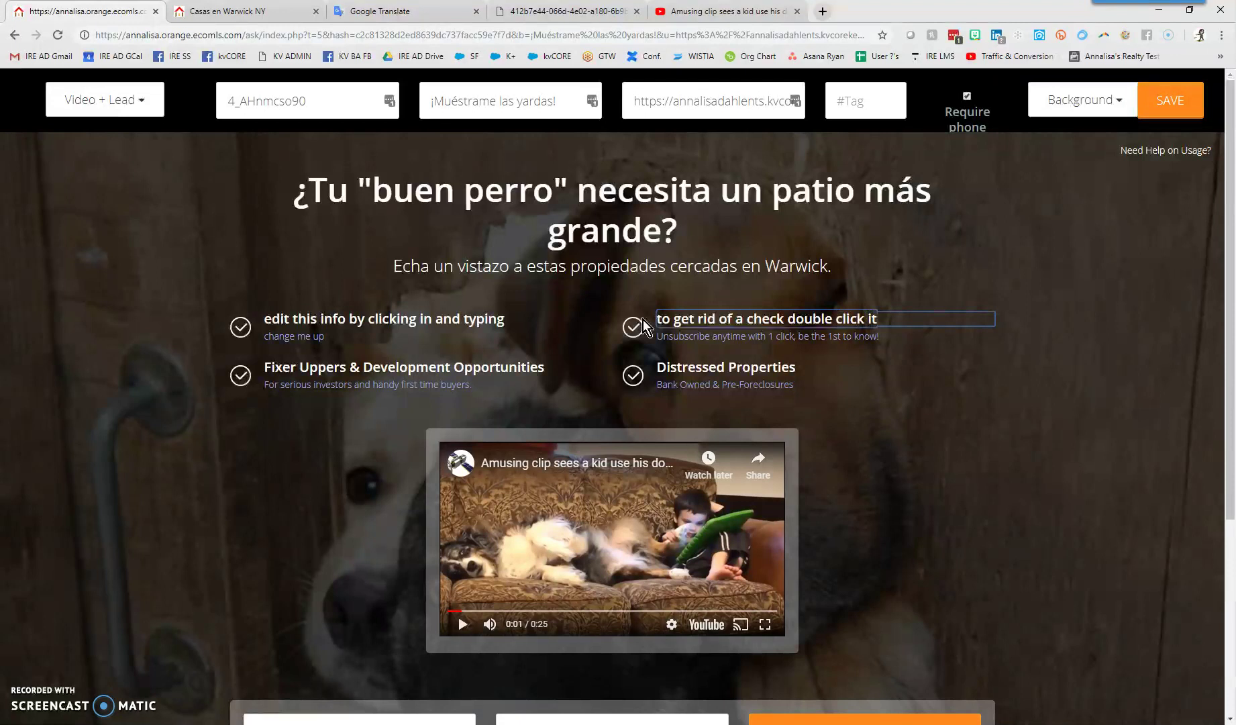
pyautogui.moveTo(883, 337); pyautogui.dragTo(651, 344)
pyautogui.write('do so wi')
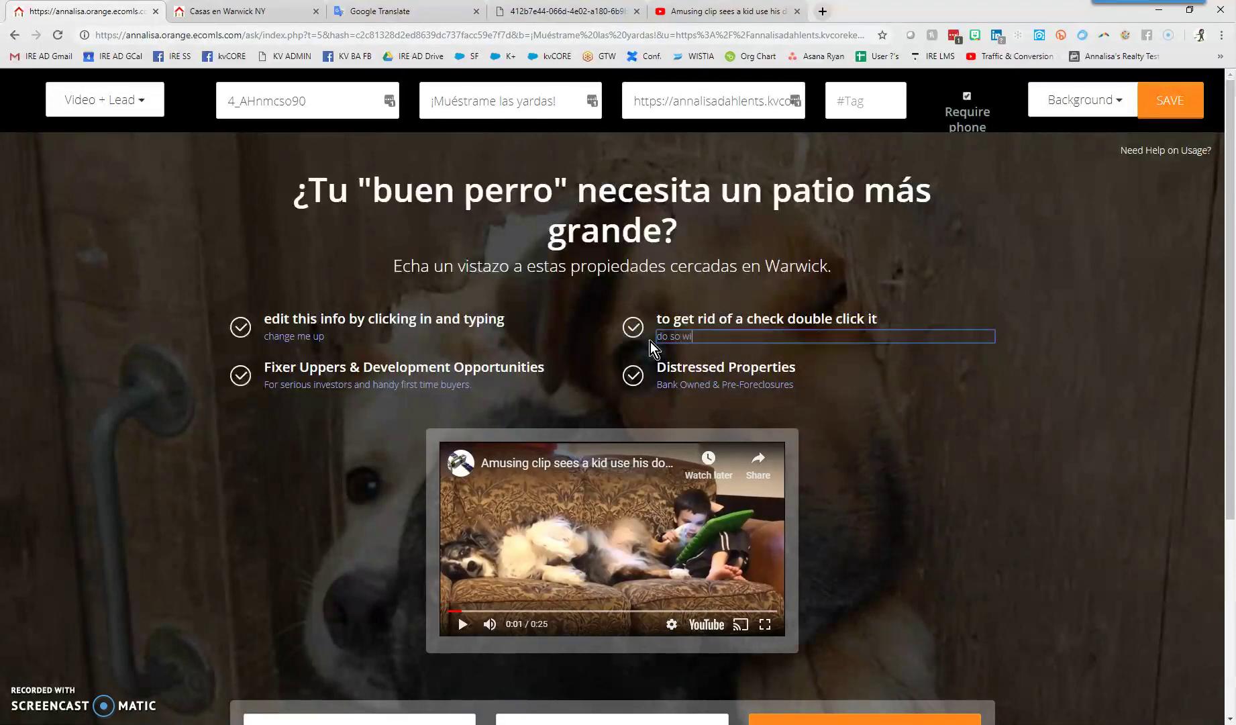
pyautogui.write('th discretion')
pyautogui.press('BackSpace')
pyautogui.press('BackSpace')
pyautogui.press('BackSpace')
pyautogui.write("on once itr's gone it's gone")
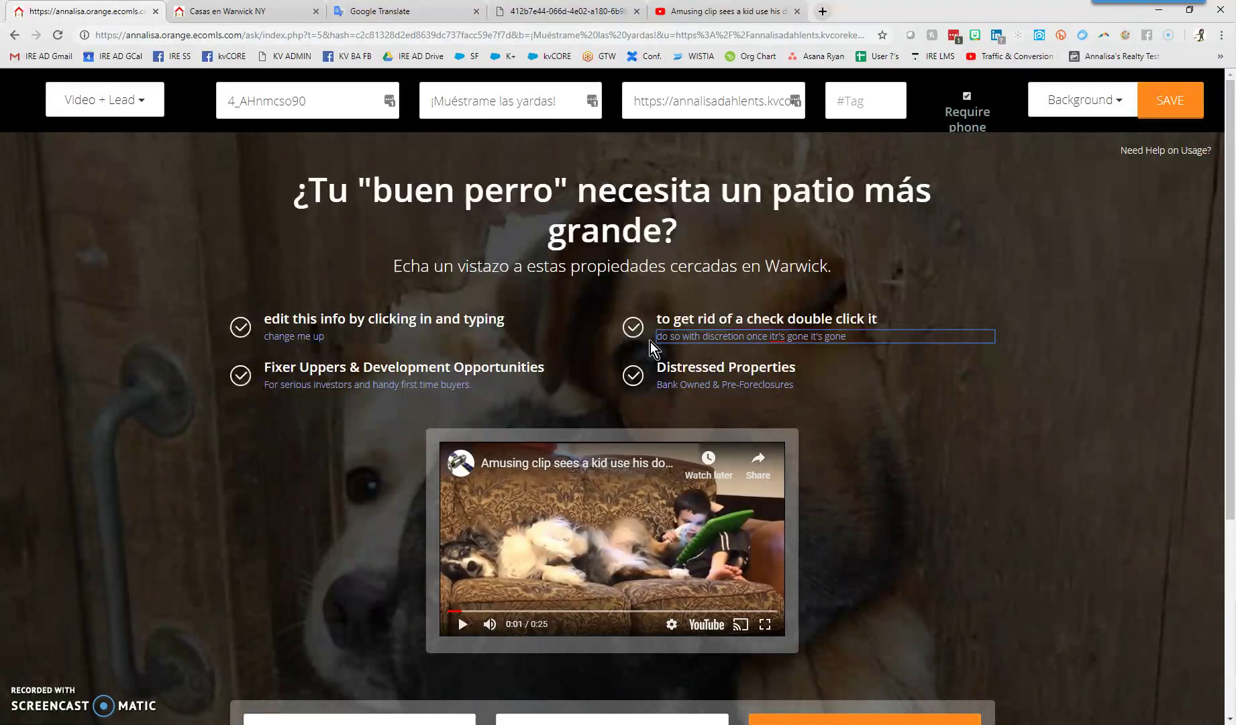
pyautogui.click(779, 335)
pyautogui.press('BackSpace')
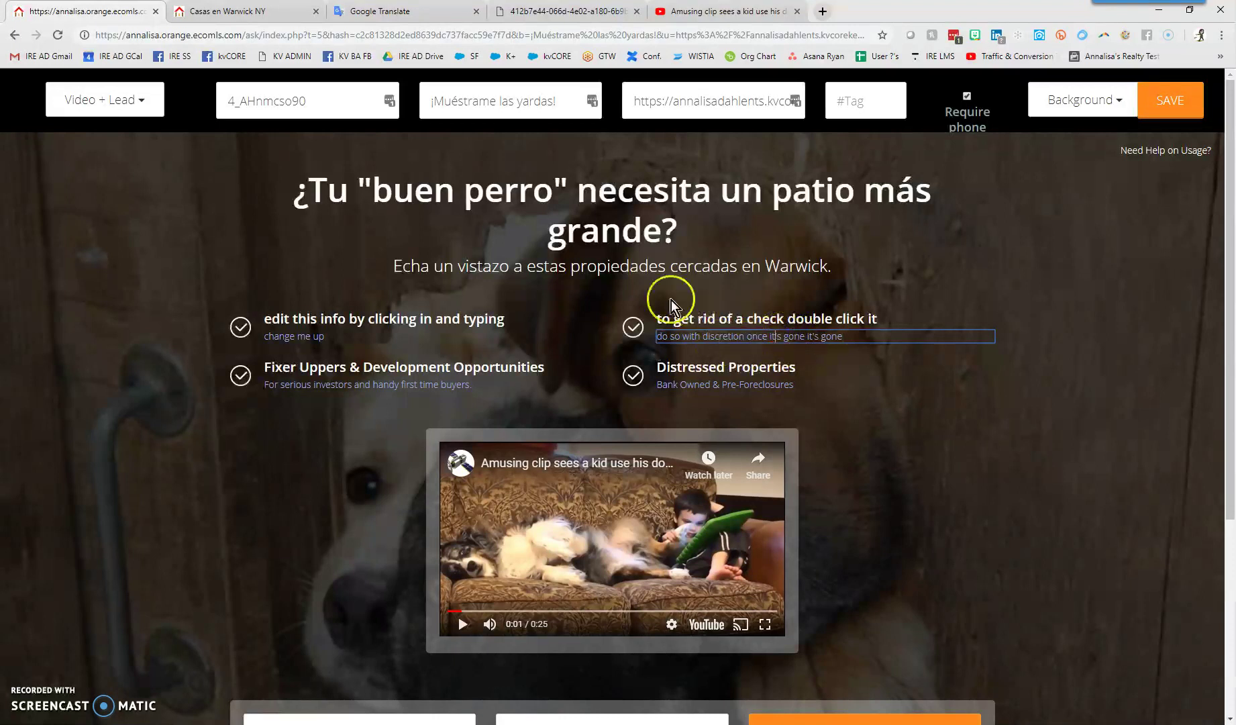
# Delete the Distressed Properties bullet and save the page, bringing up the save warning
pyautogui.doubleClick(634, 376)
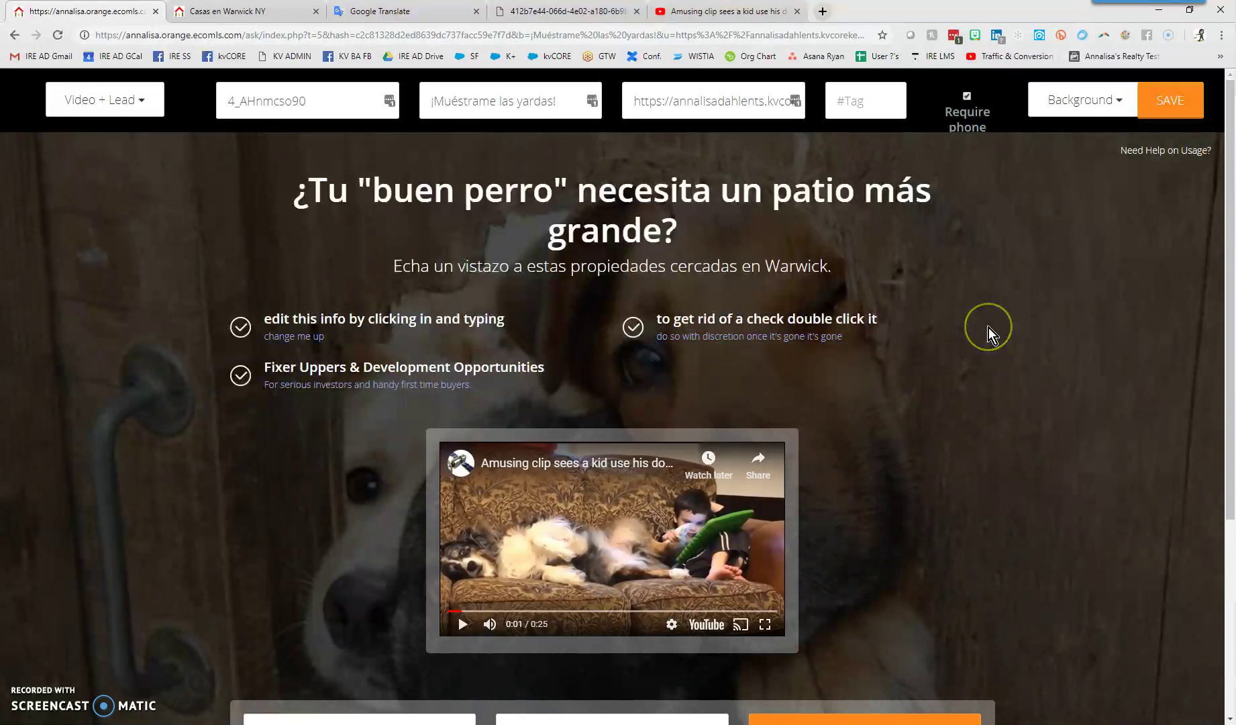
pyautogui.scroll(-1, 1006, 423)
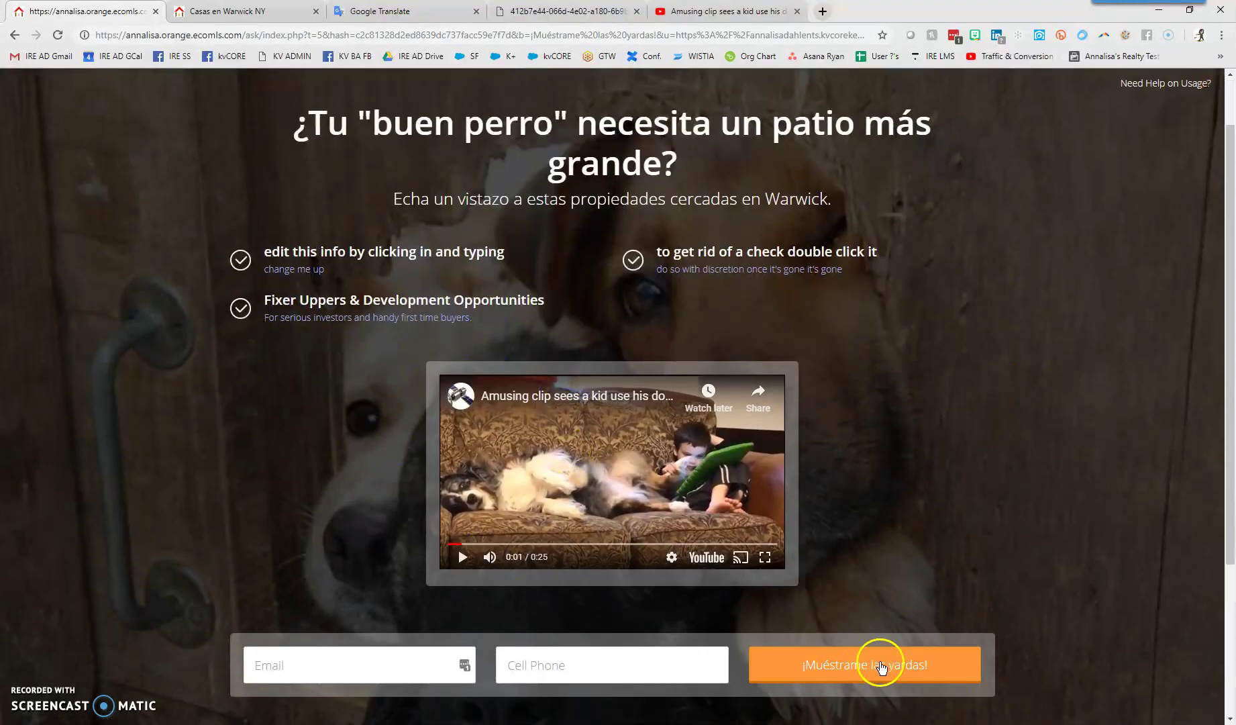
pyautogui.scroll(1, 873, 420)
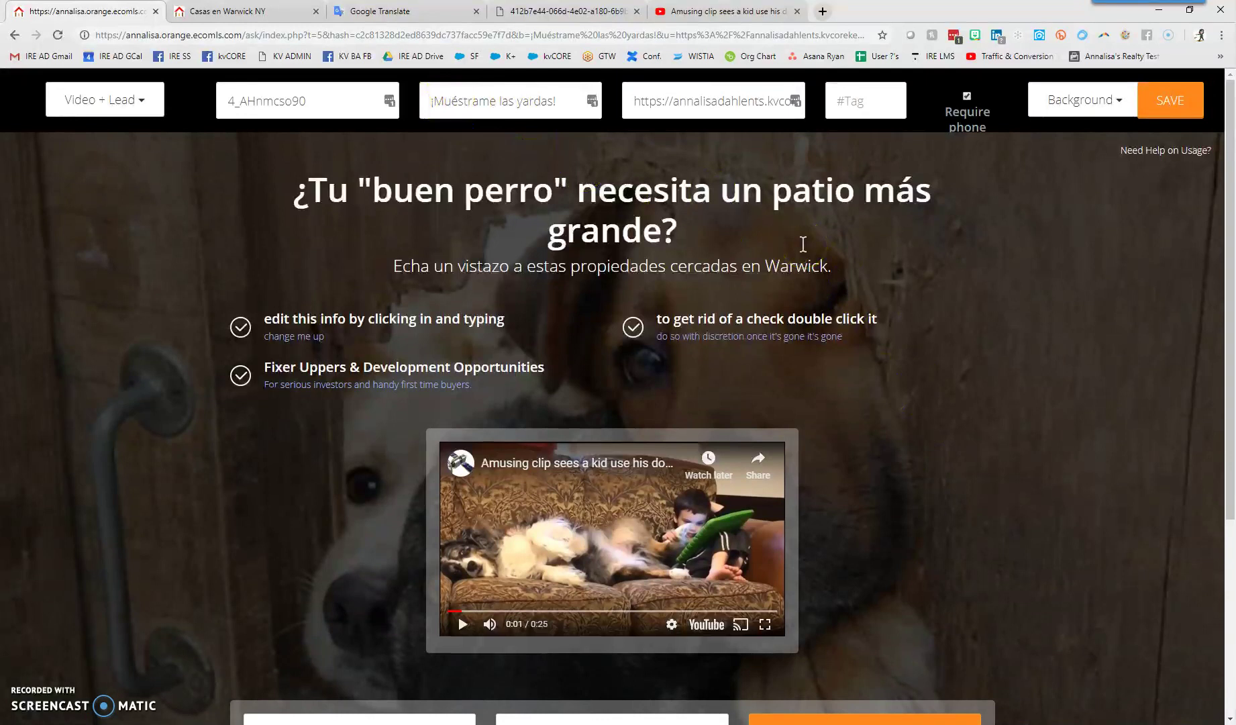
pyautogui.click(1186, 105)
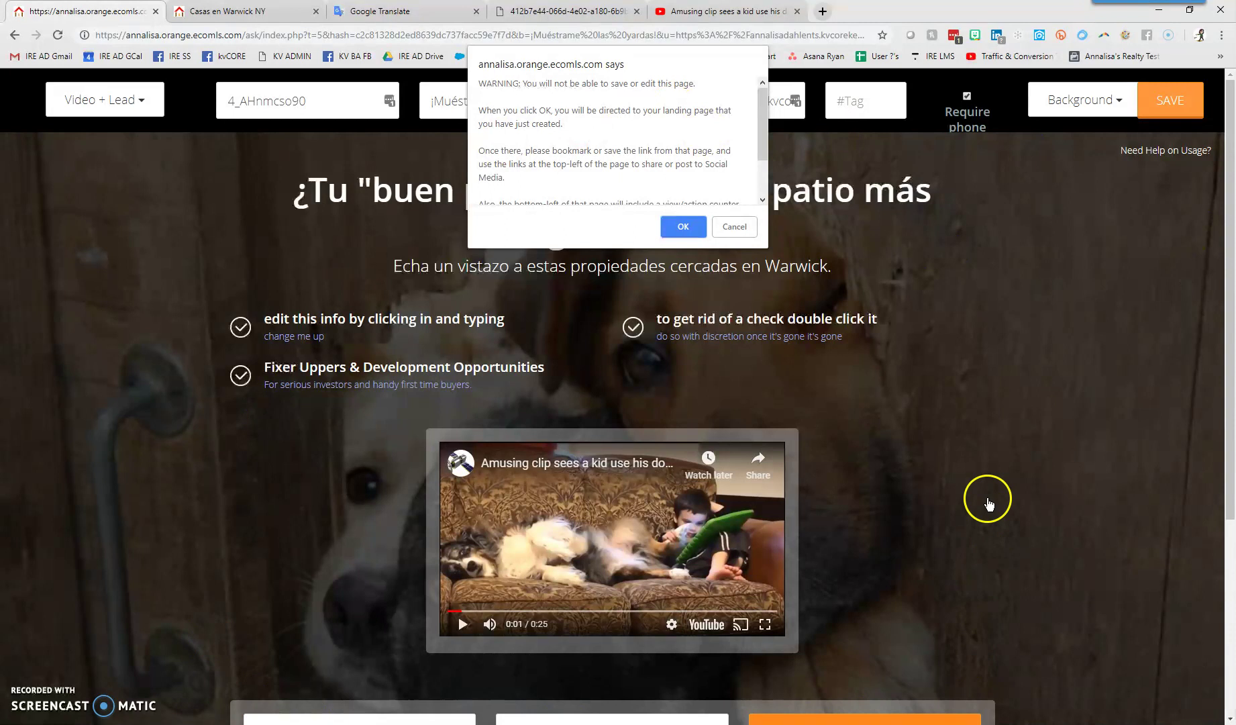
# Cancel the save warning and delete the three remaining feature bullets
pyautogui.click(738, 227)
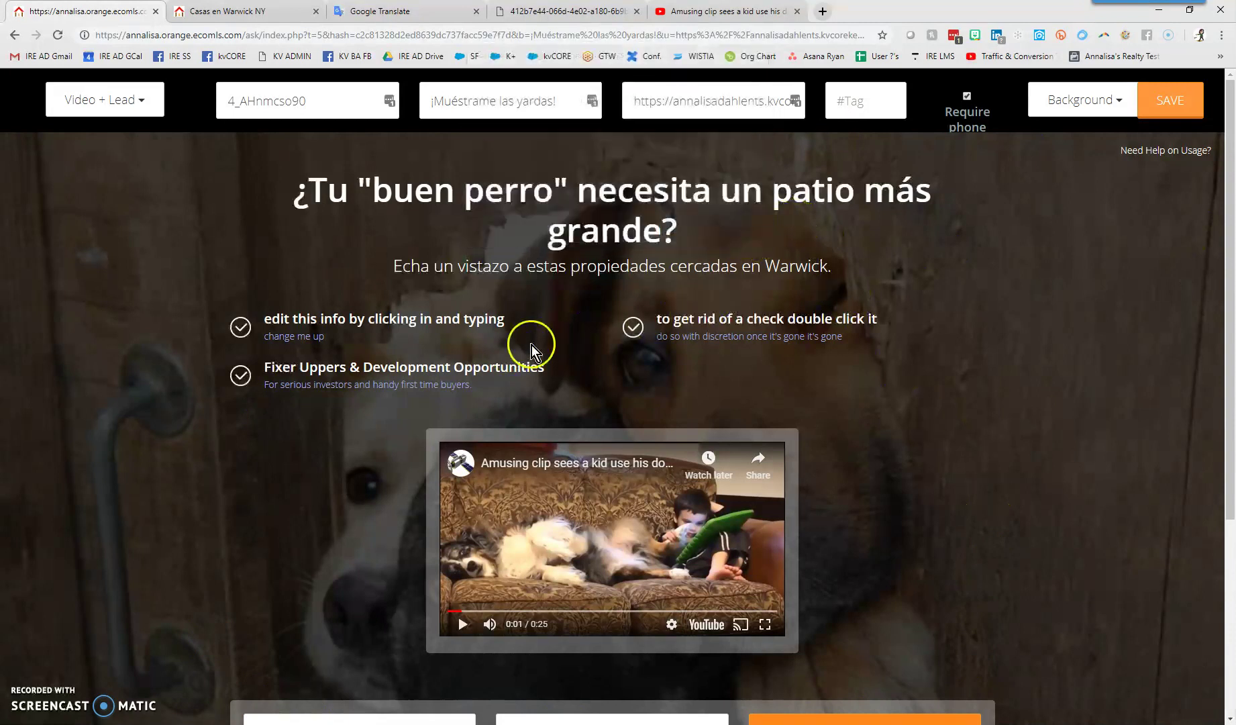
pyautogui.click(245, 391)
pyautogui.doubleClick(241, 329)
pyautogui.doubleClick(239, 329)
pyautogui.doubleClick(633, 327)
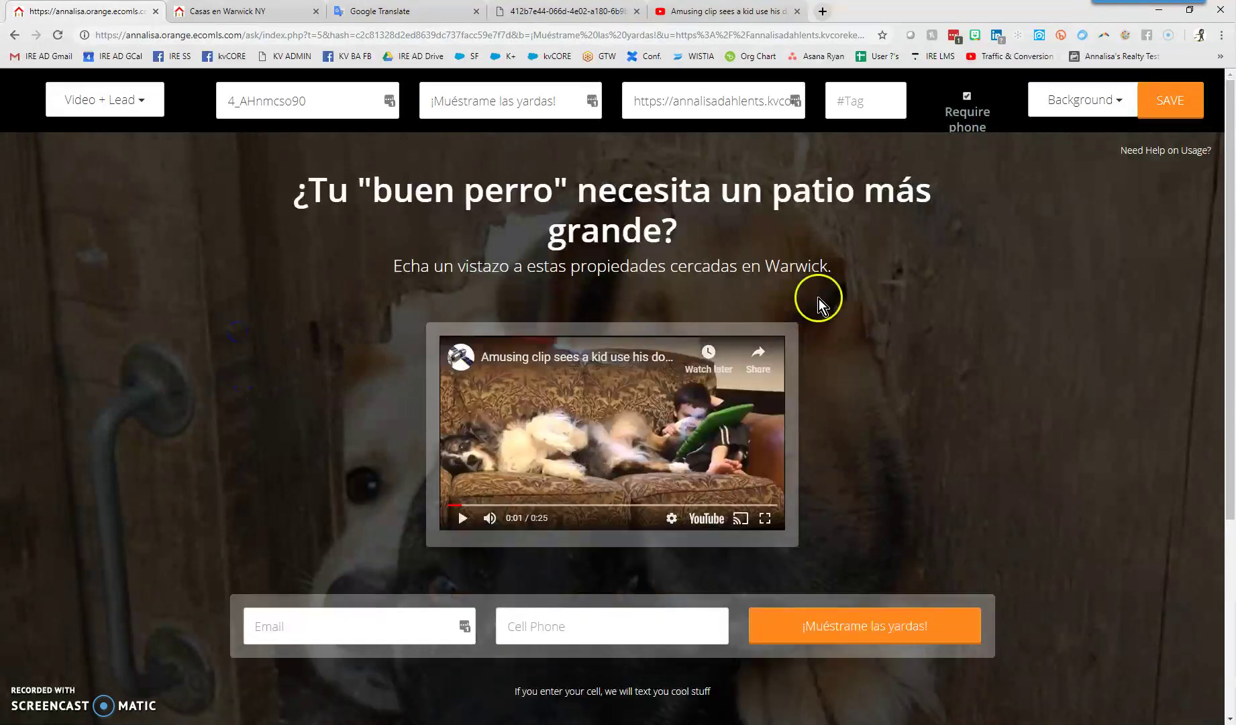
# Save the page, cancel the warning once, then save again
pyautogui.click(1171, 100)
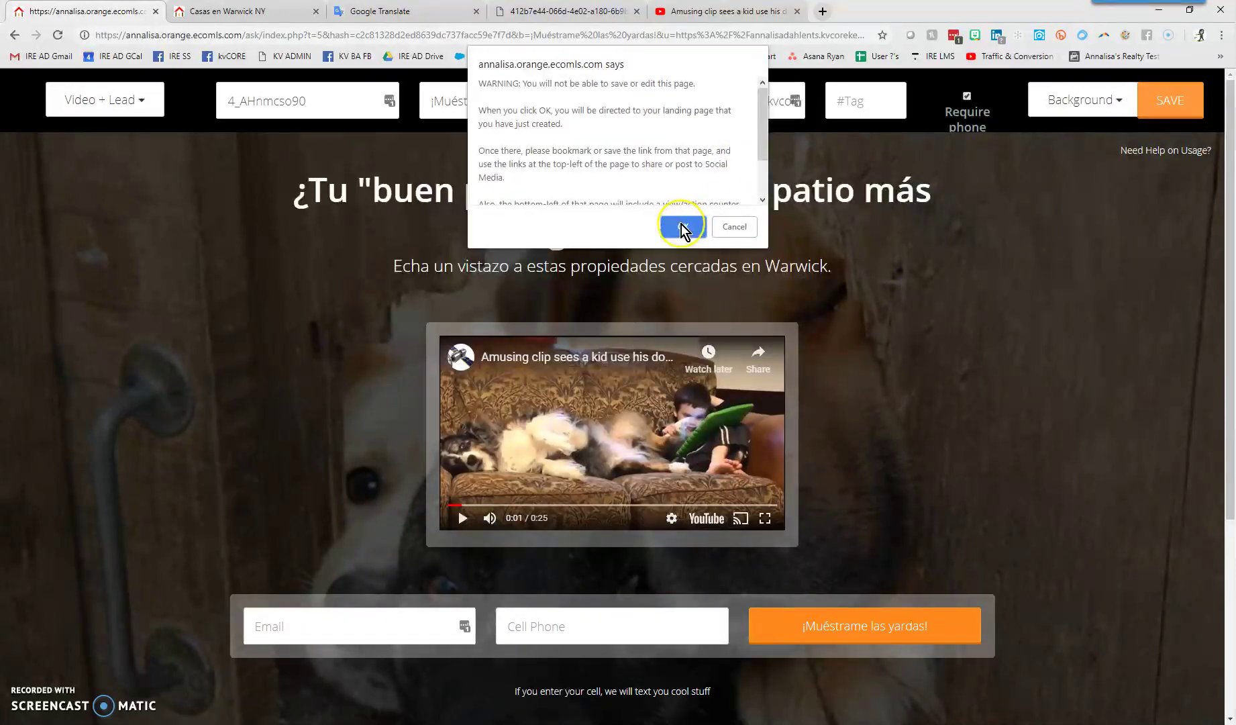
pyautogui.click(733, 230)
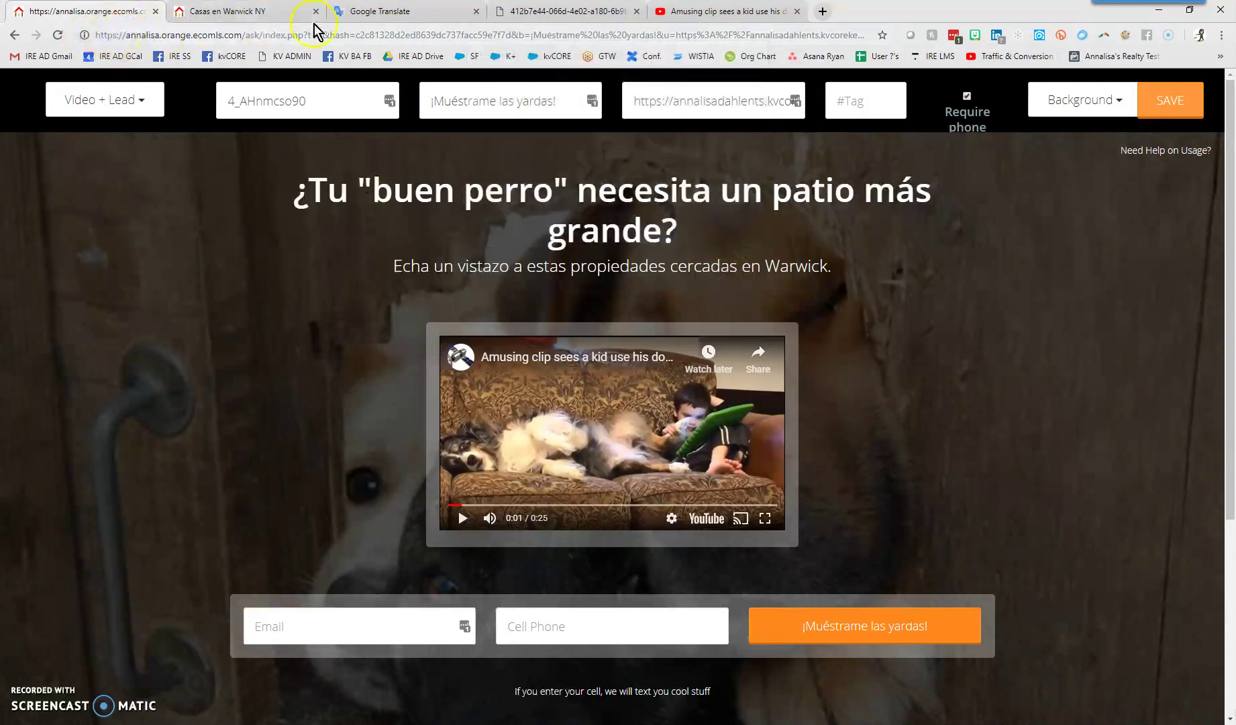
pyautogui.click(111, 35)
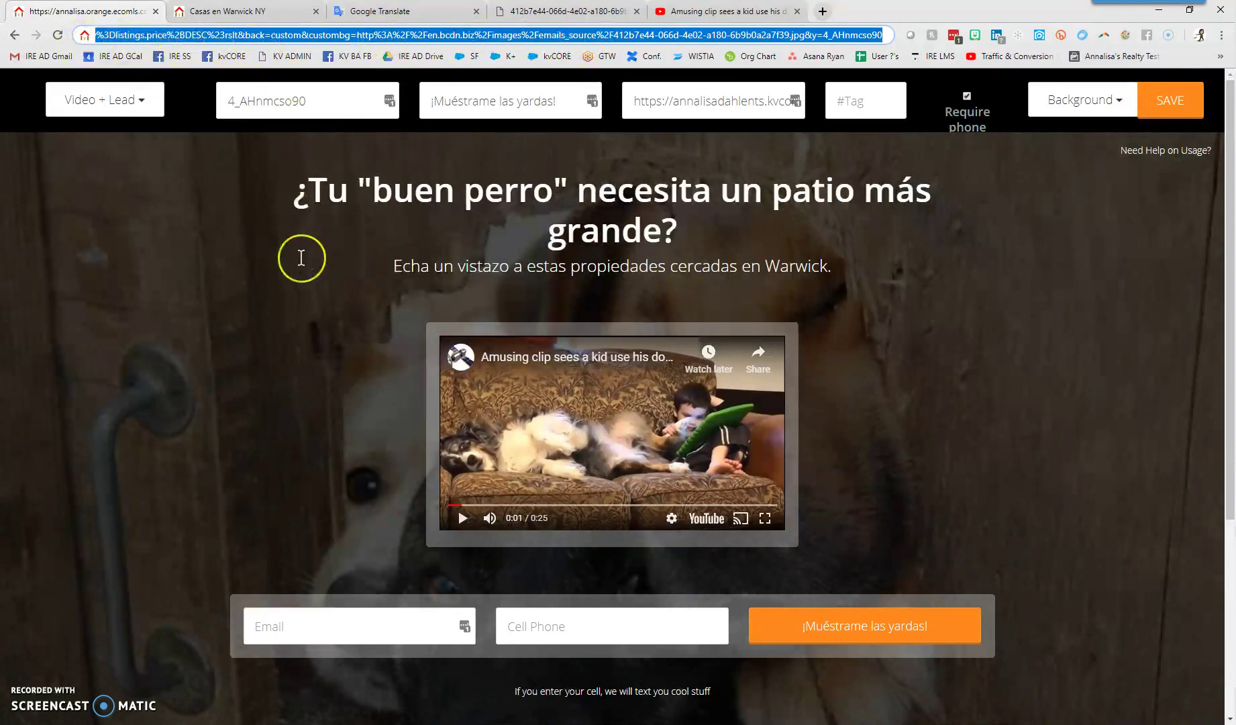
pyautogui.click(1159, 100)
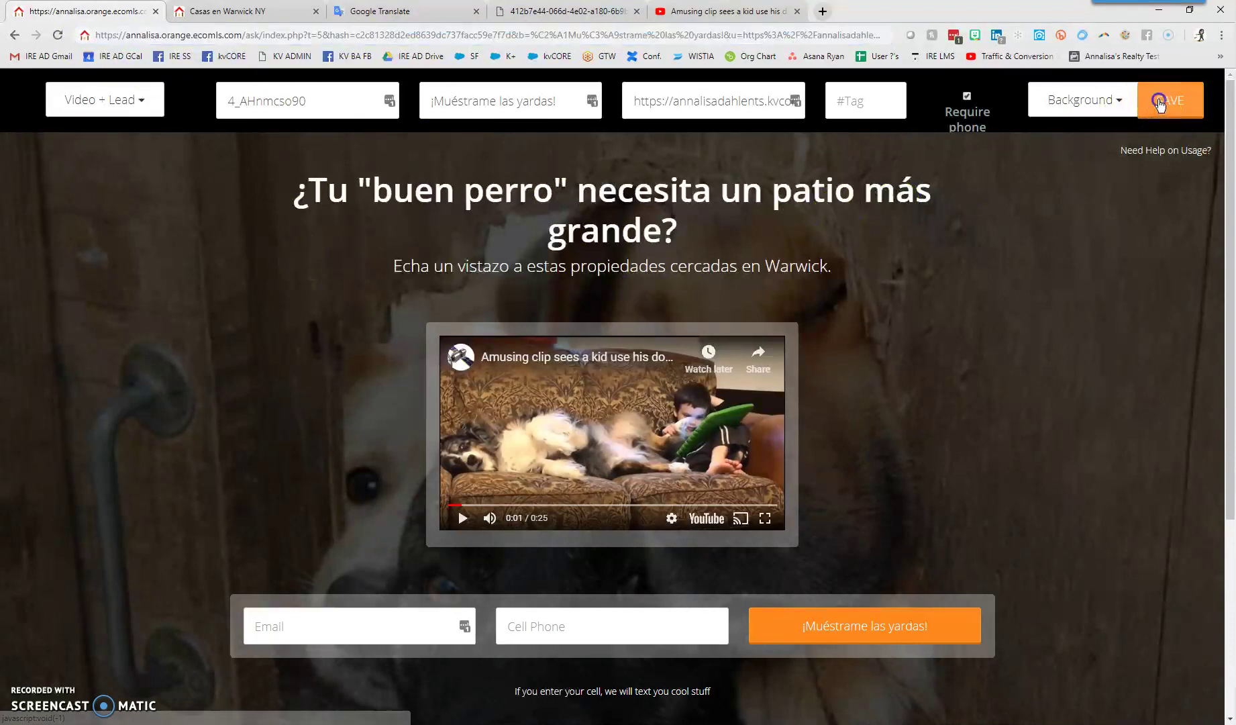
# Accept the warning to view the published page, dismiss Translate, and pause the video
pyautogui.click(683, 226)
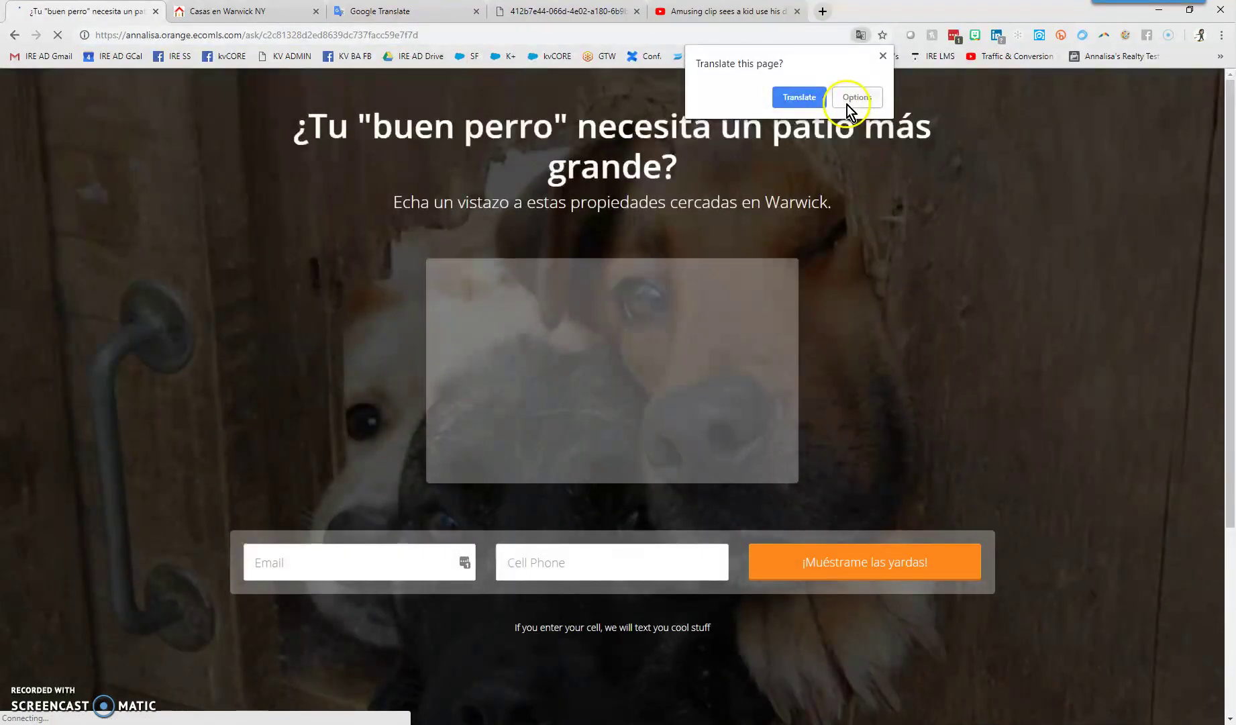
pyautogui.click(883, 56)
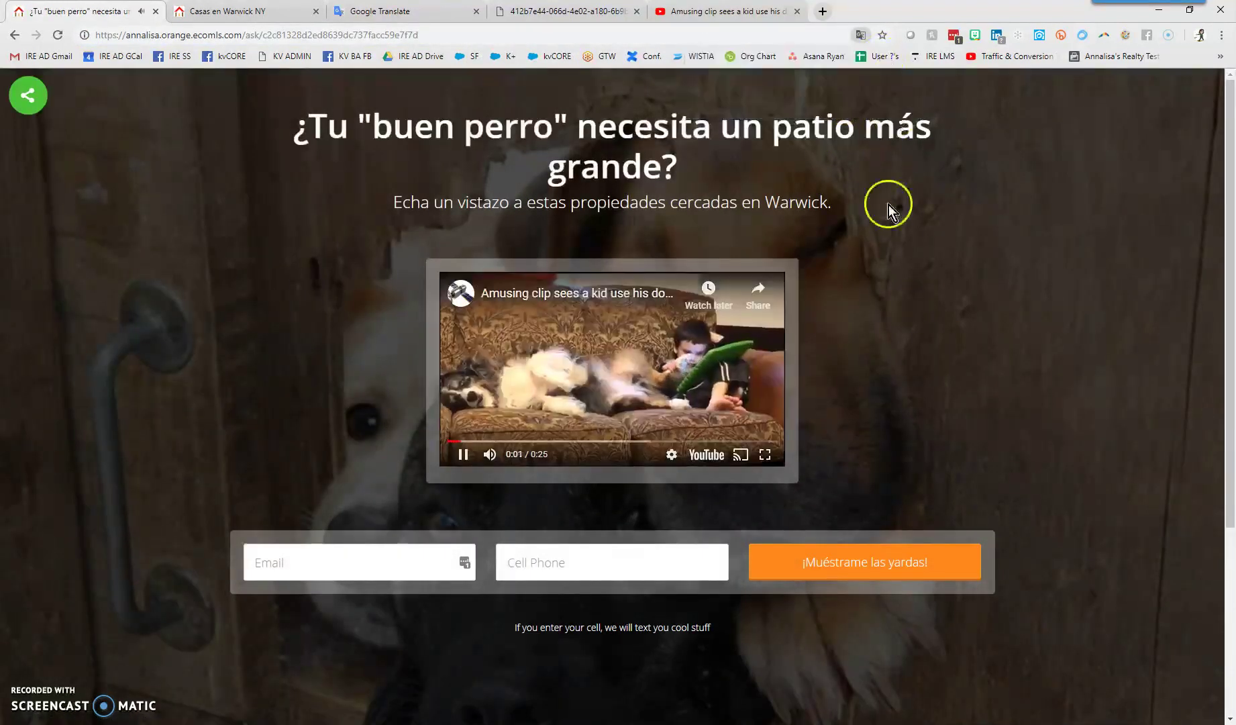
pyautogui.click(463, 454)
# Copy the live page's web address and start sharing it to Facebook
pyautogui.moveTo(418, 35); pyautogui.dragTo(106, 39)
pyautogui.rightClick(97, 39)
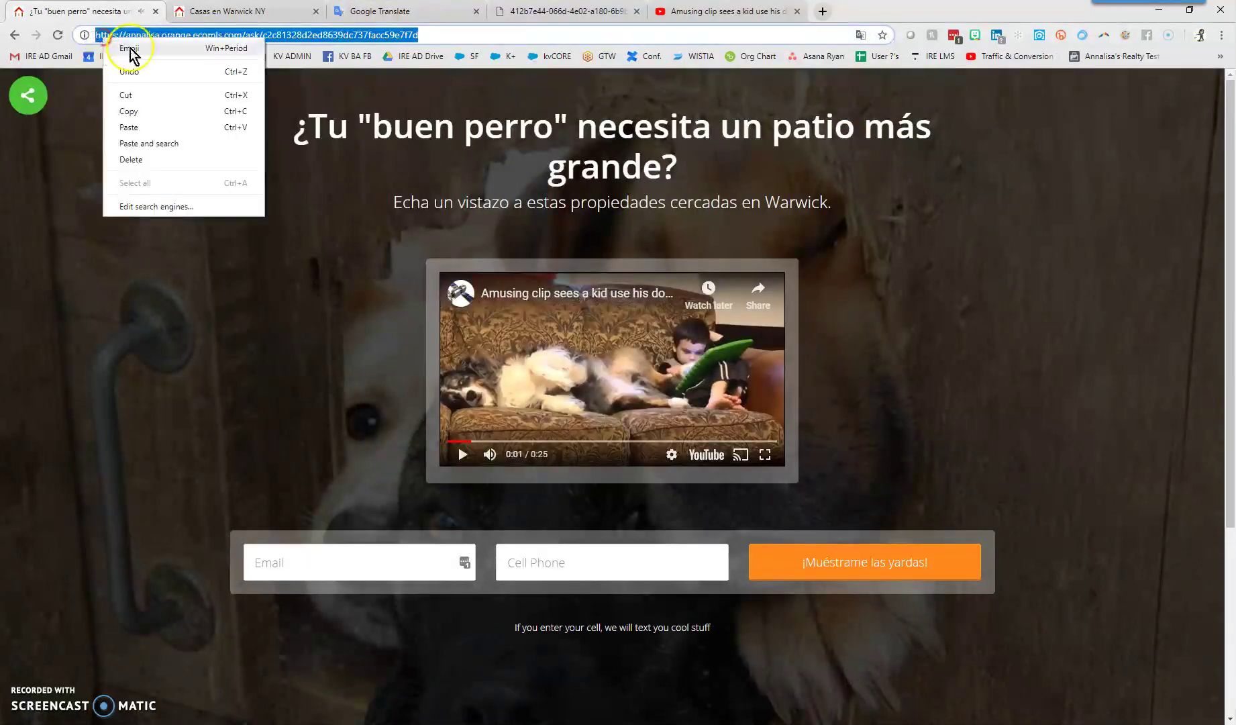
pyautogui.click(137, 111)
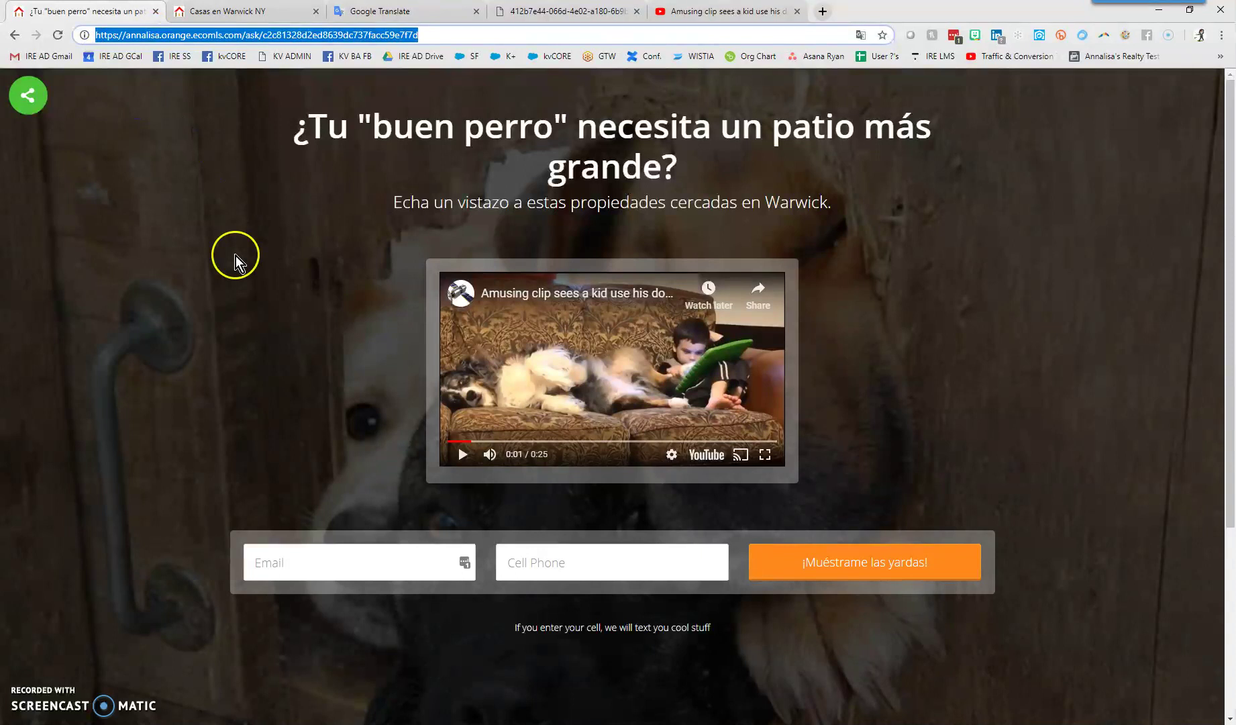
pyautogui.rightClick(122, 34)
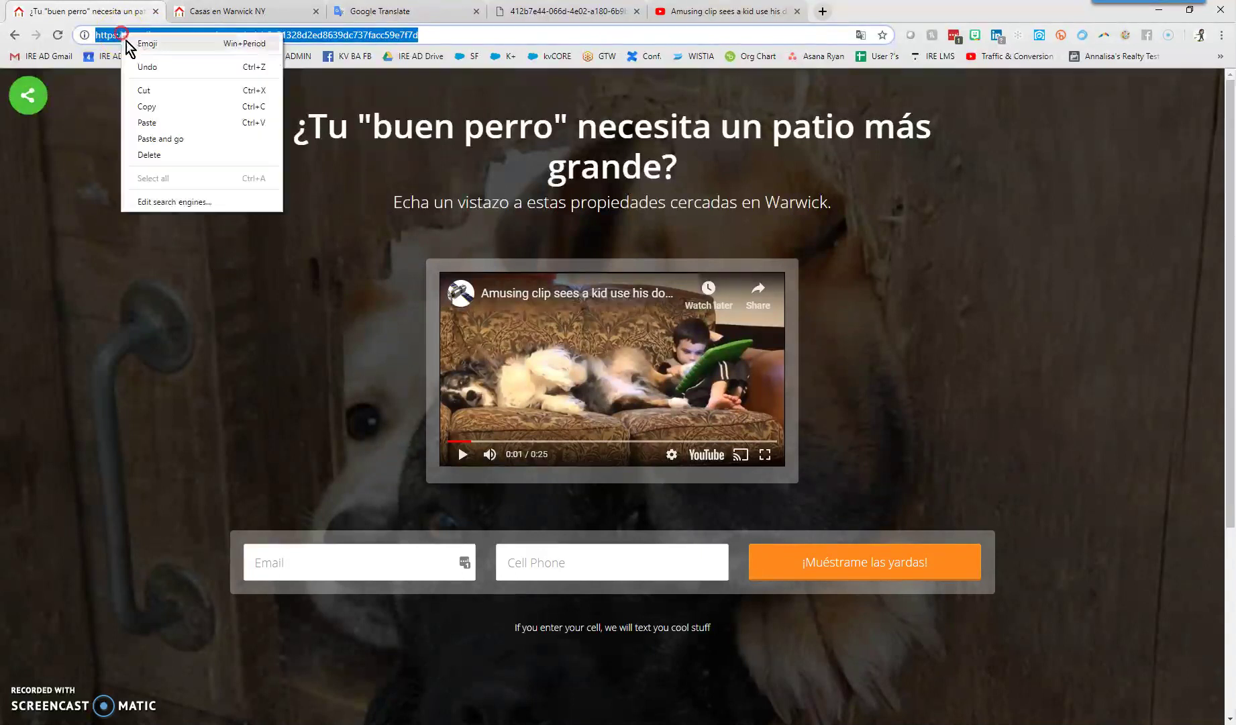
pyautogui.click(147, 106)
pyautogui.click(30, 98)
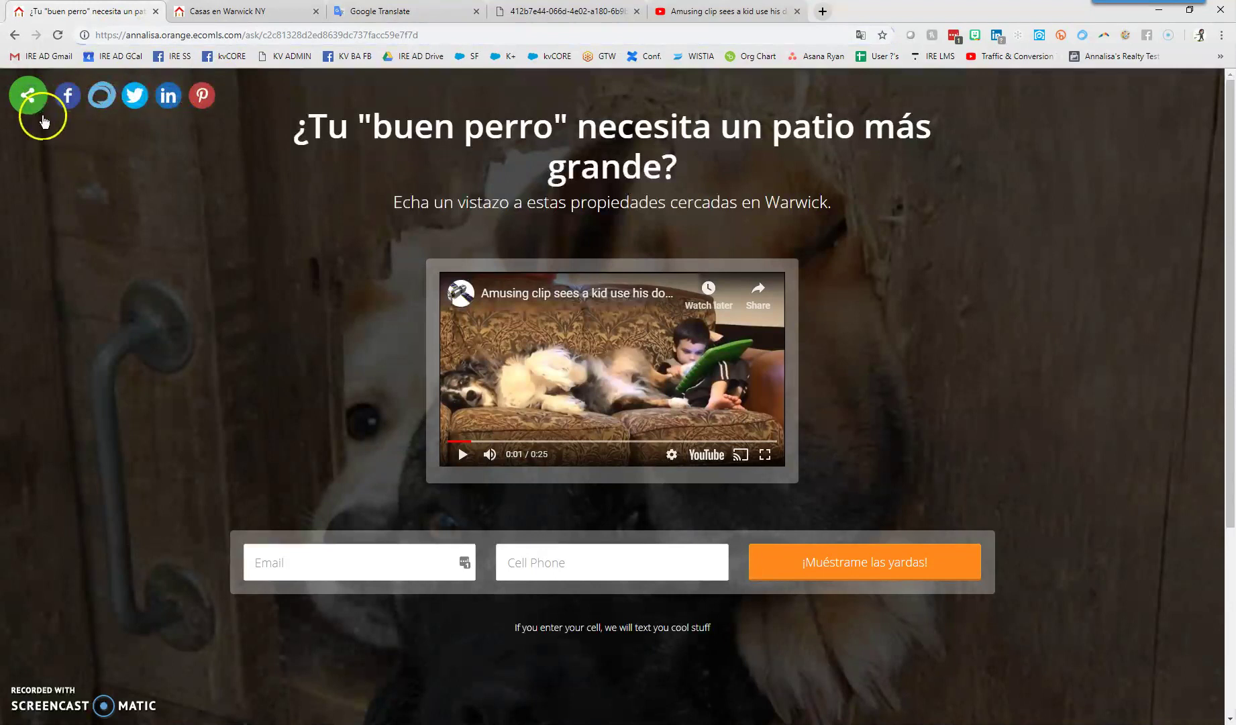
pyautogui.click(67, 97)
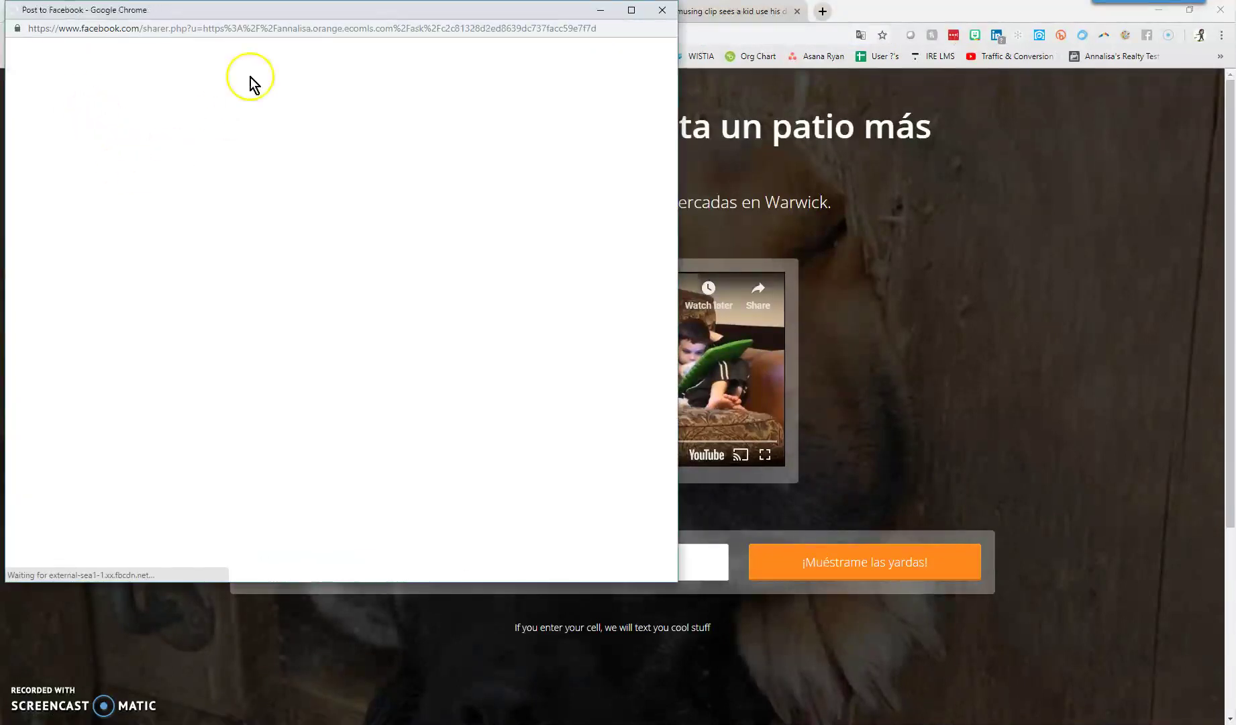
# Reposition the Post to Facebook window and try the share-on-a-managed-page destination
pyautogui.moveTo(271, 13); pyautogui.dragTo(676, 61)
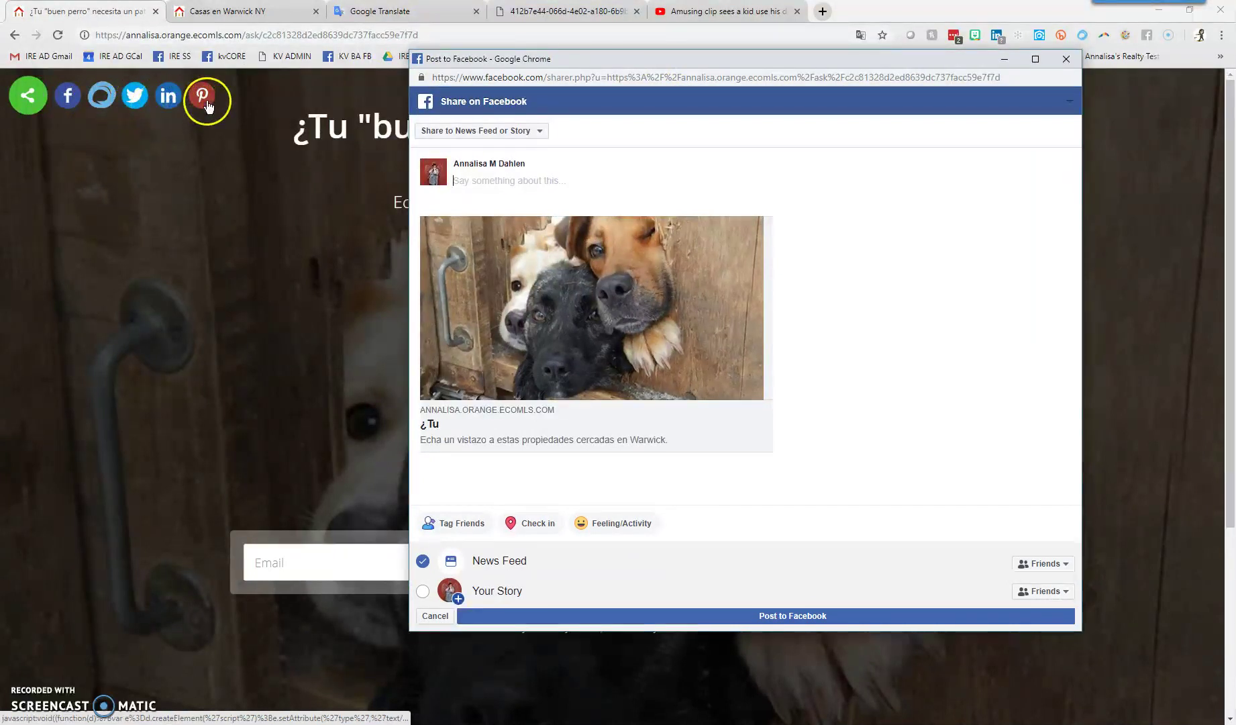
pyautogui.moveTo(496, 59); pyautogui.dragTo(152, 26)
pyautogui.click(156, 99)
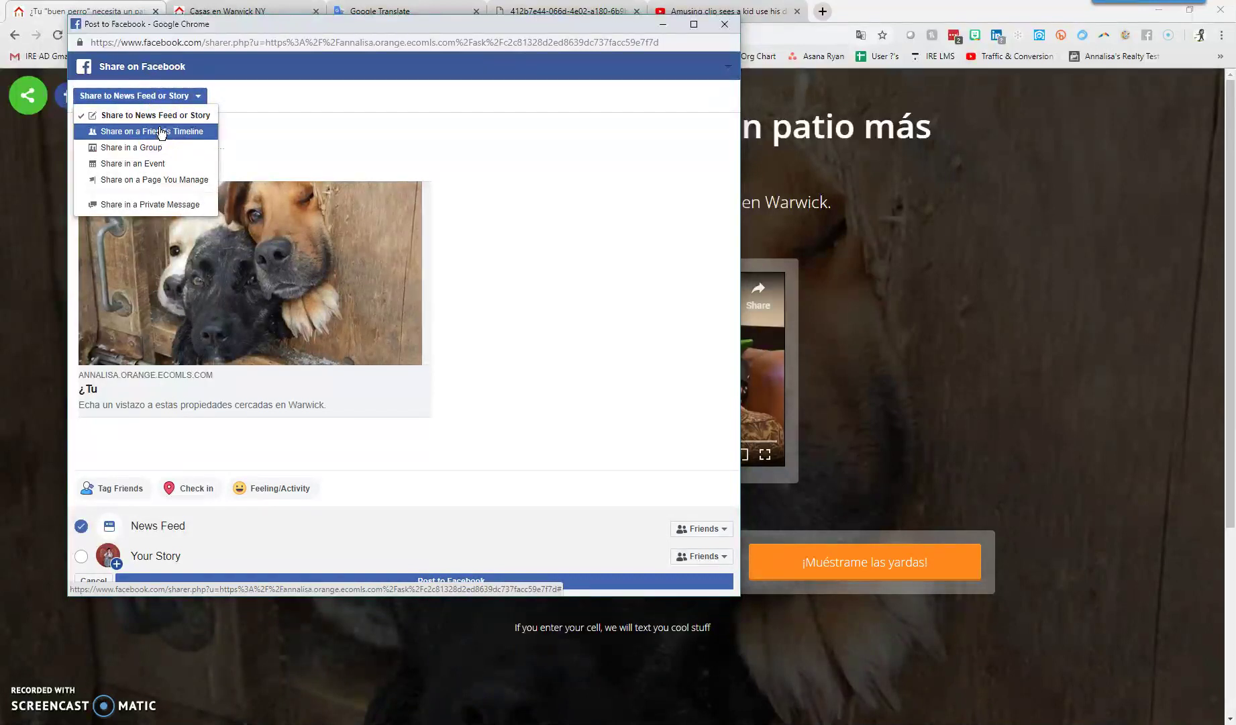
pyautogui.click(171, 152)
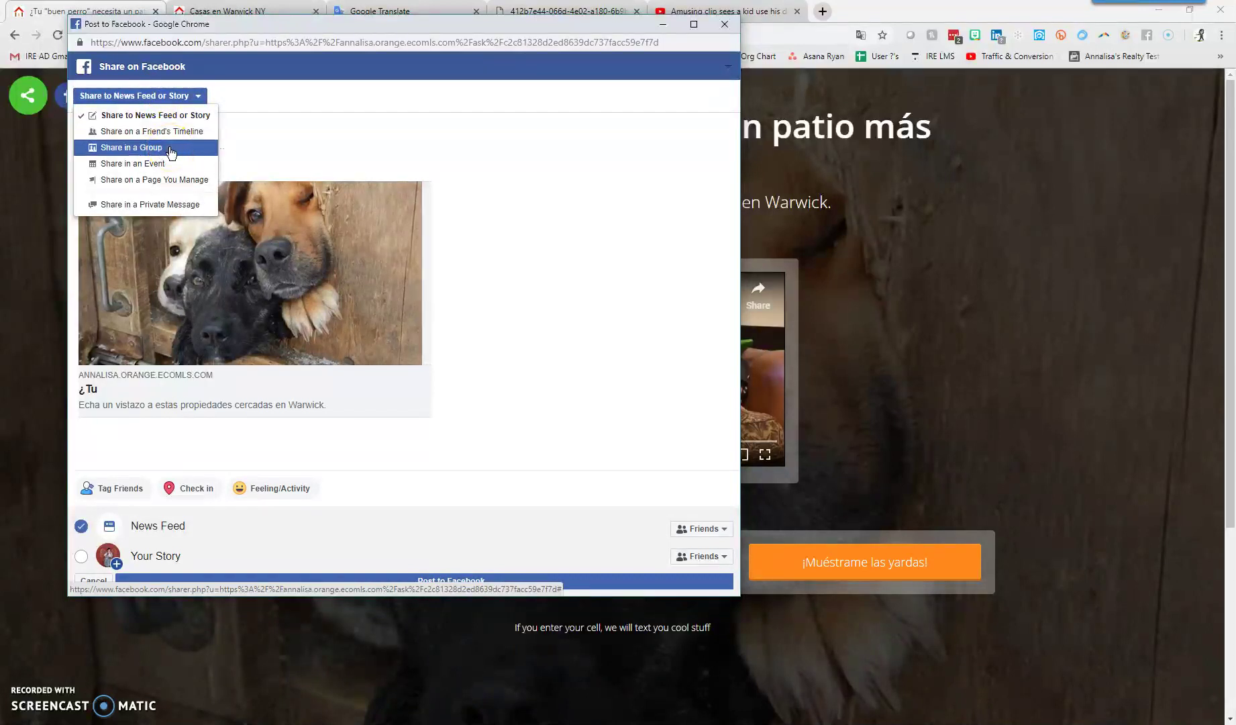
pyautogui.click(171, 168)
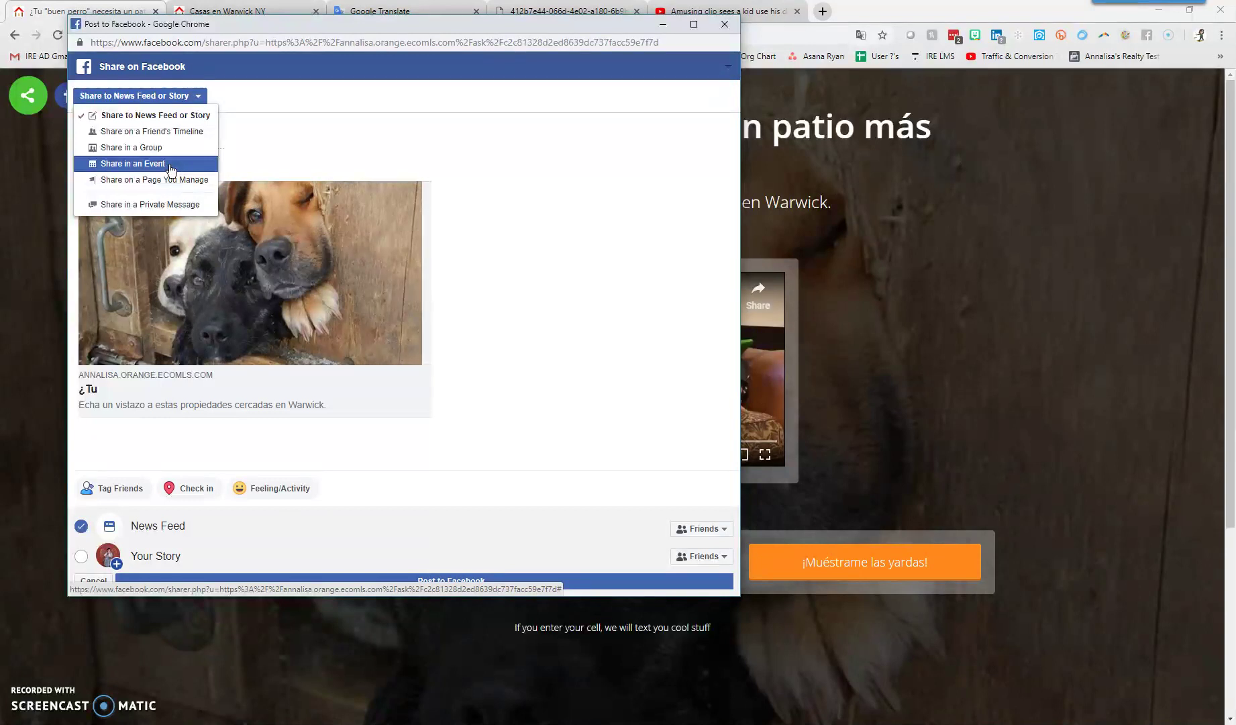
pyautogui.click(170, 183)
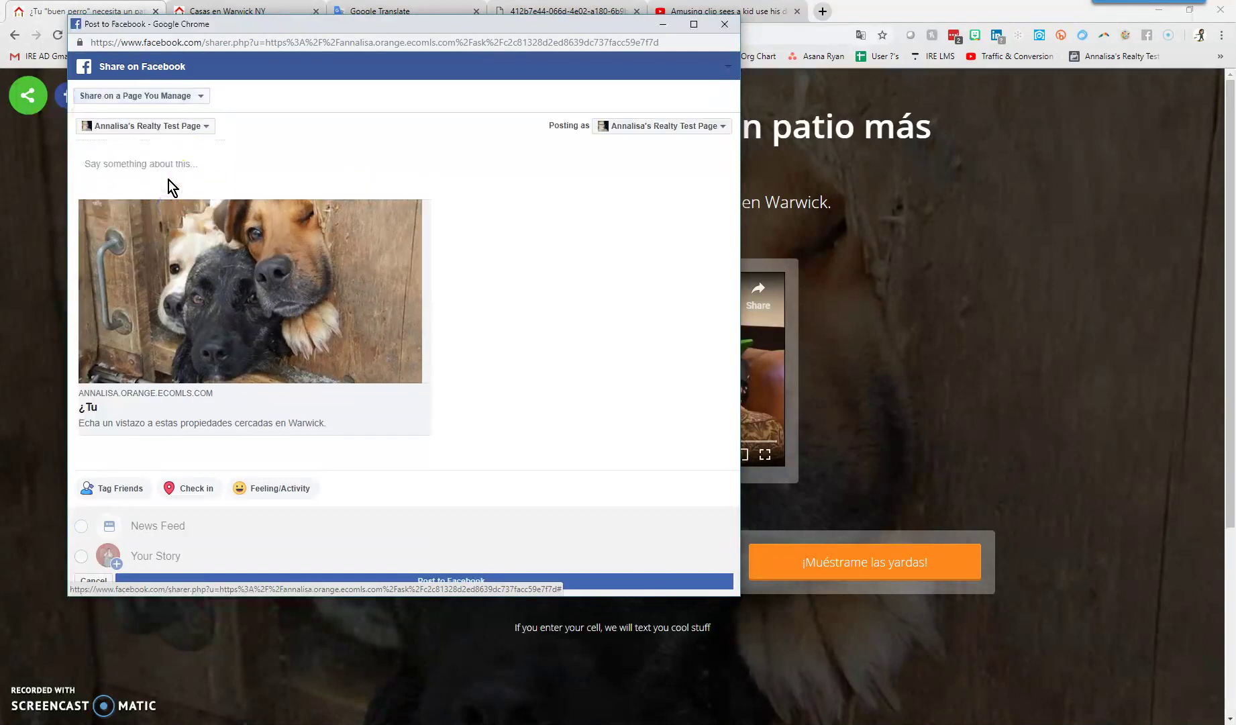
pyautogui.click(178, 127)
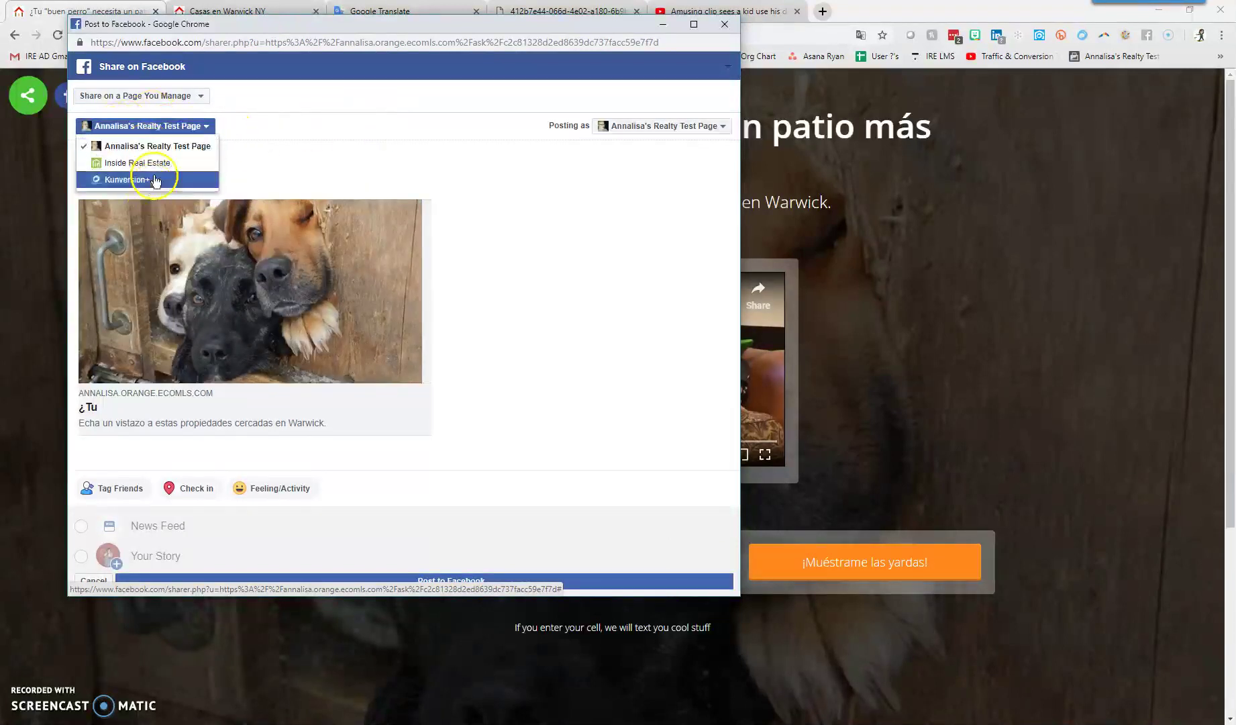
# Switch to sharing in the kvCORE Owner & Admin Mastermind group and post the link
pyautogui.click(196, 96)
pyautogui.click(162, 148)
pyautogui.click(155, 123)
pyautogui.write('kvc')
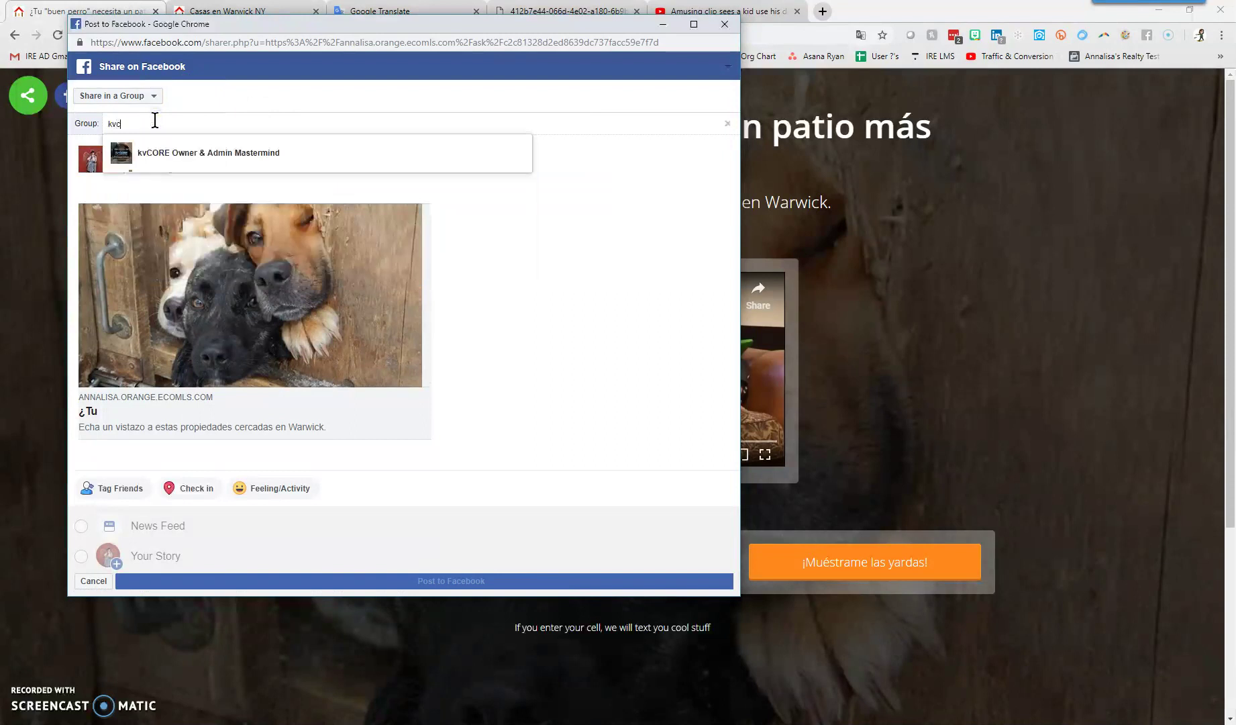
pyautogui.click(167, 156)
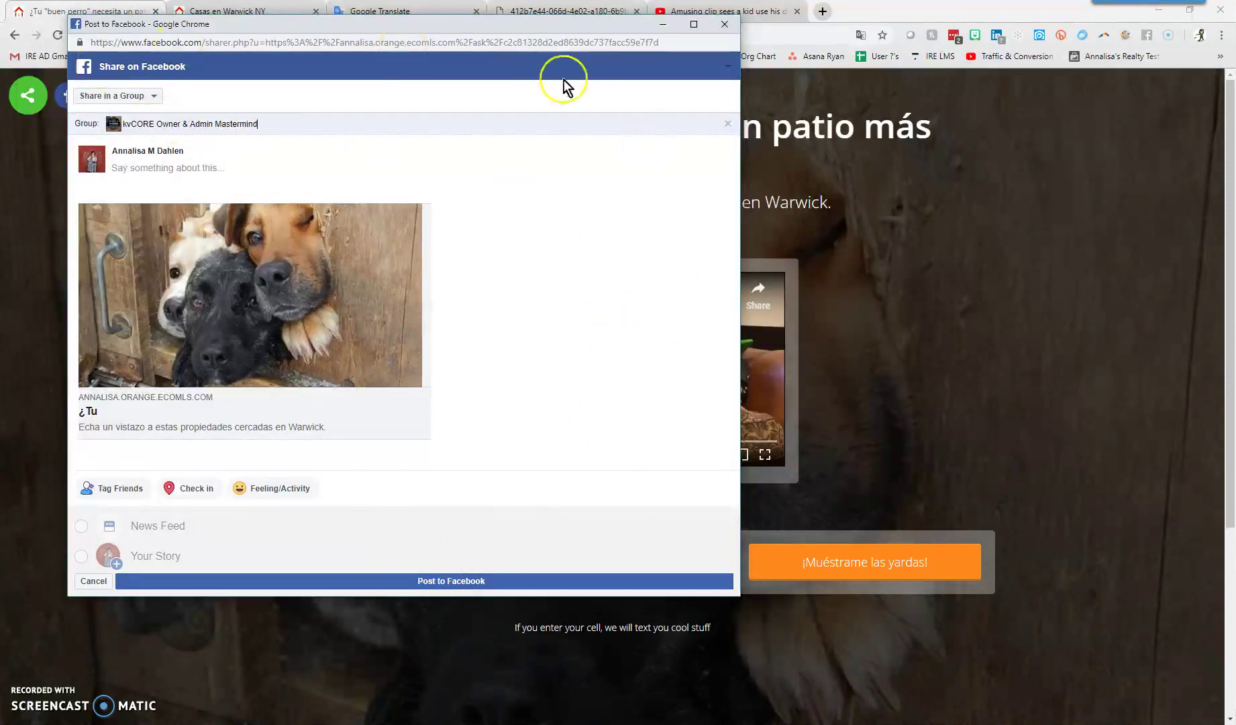
pyautogui.click(500, 580)
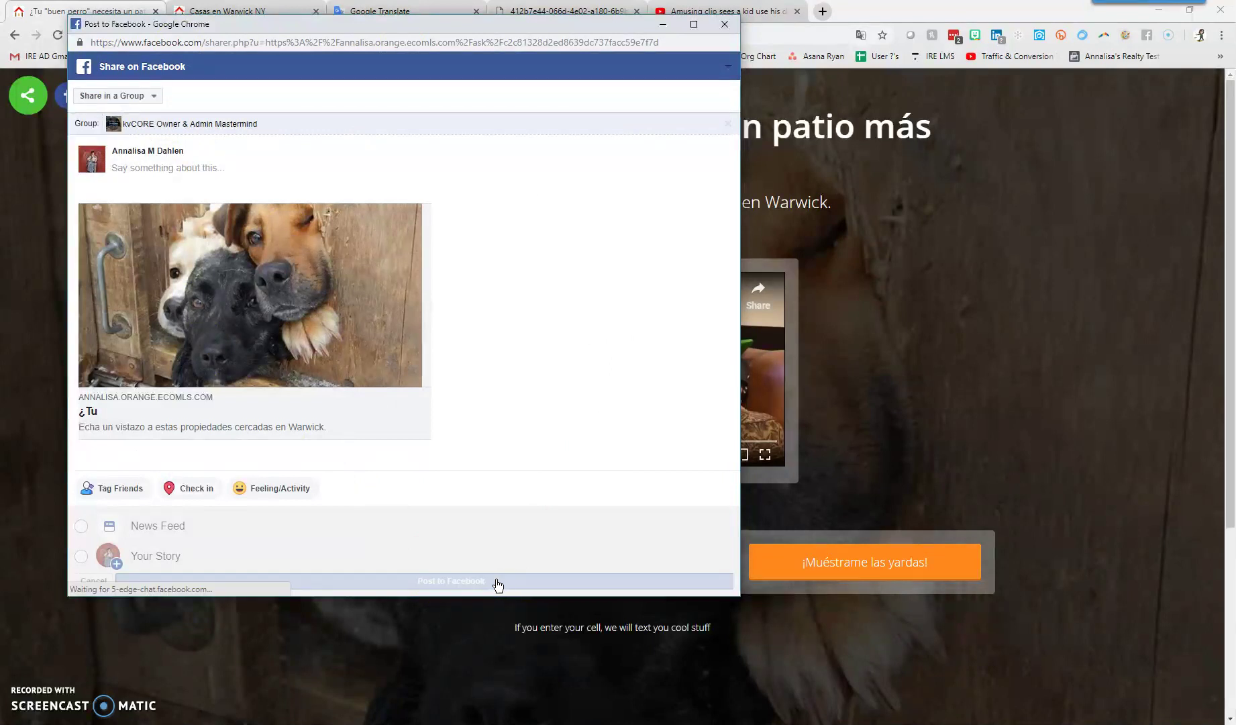
# Open the kvCORE group in a new tab, scroll to the new post, and follow its link
pyautogui.click(822, 11)
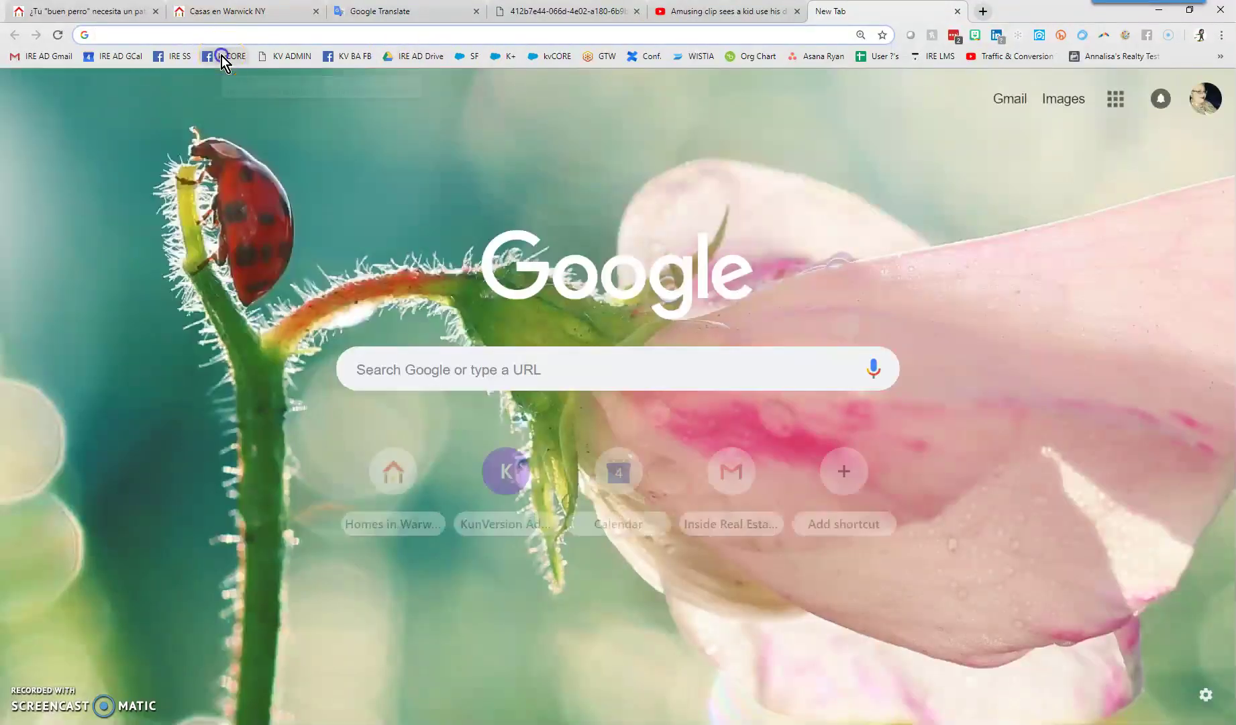
pyautogui.click(222, 55)
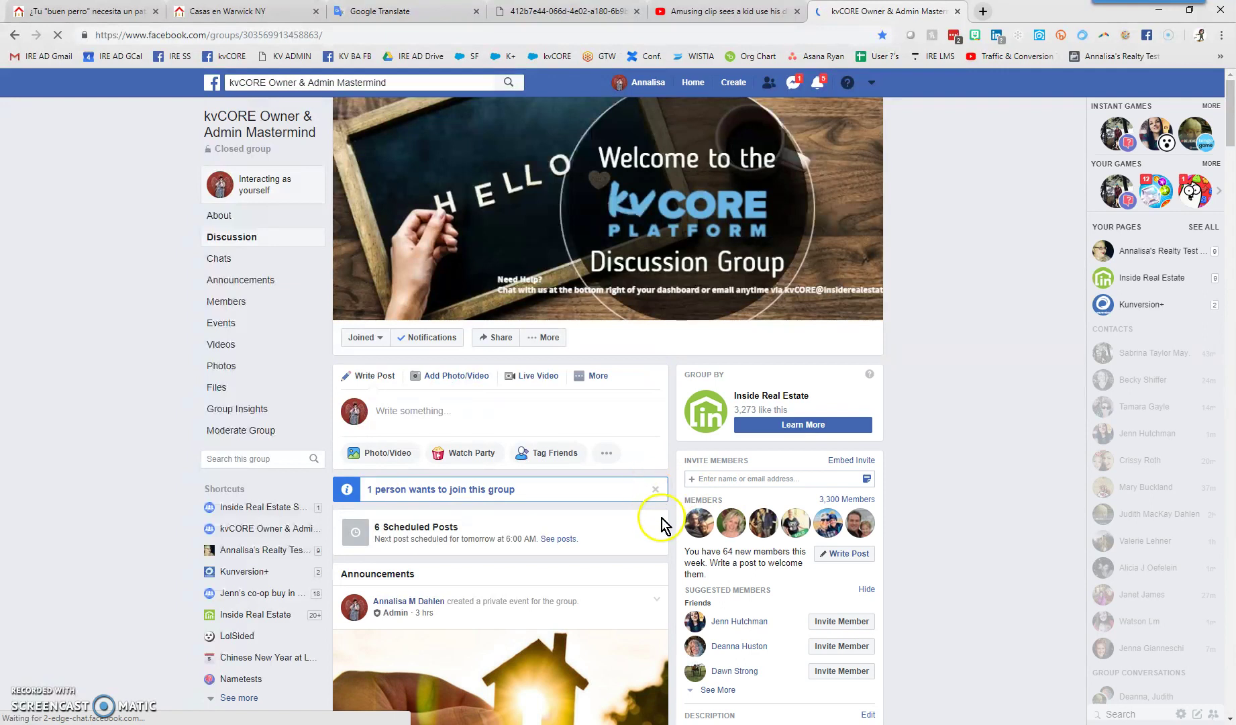
pyautogui.scroll(-8, 248, 547)
pyautogui.scroll(-1, 290, 496)
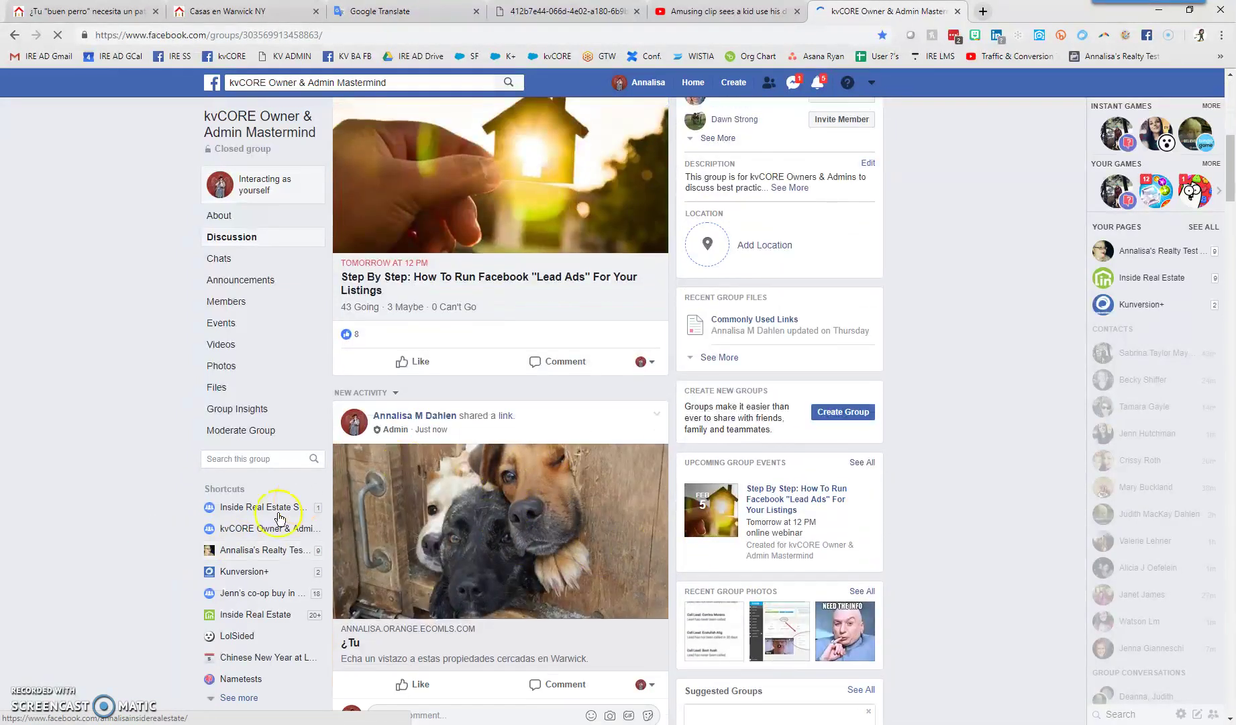
pyautogui.click(436, 578)
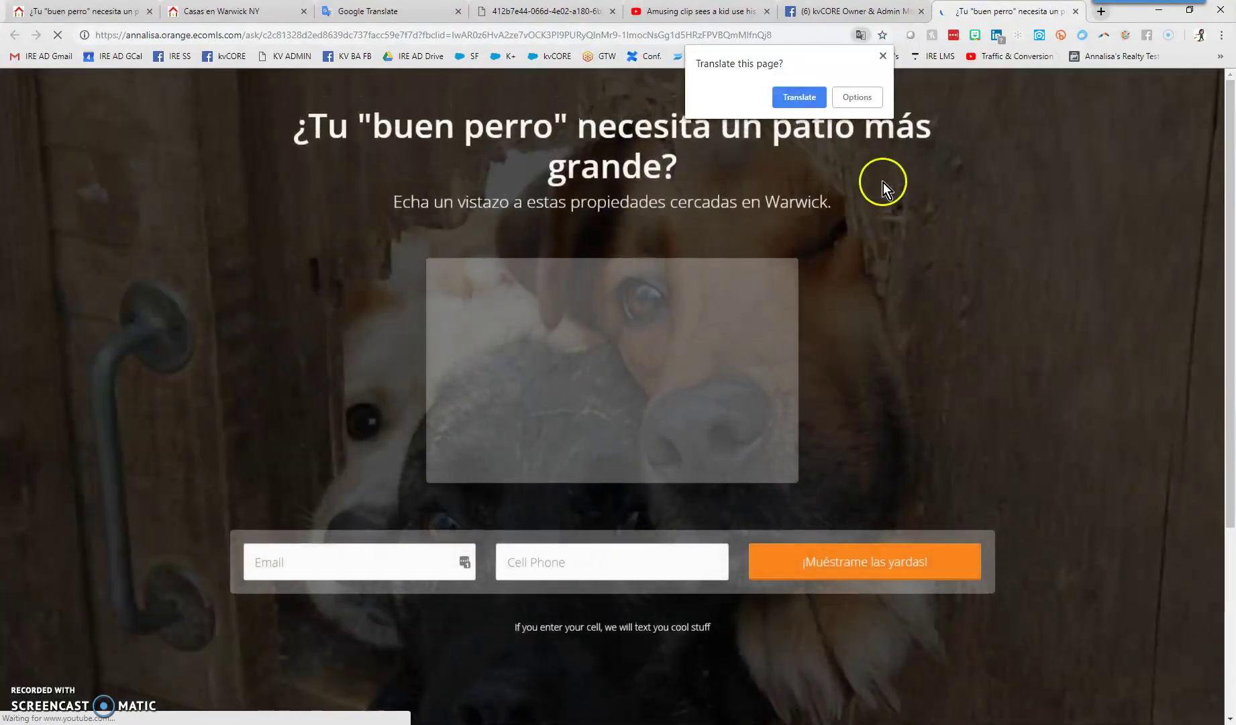
# Dismiss Translate, pause the video, and submit the form with an email and cell phone number
pyautogui.click(883, 55)
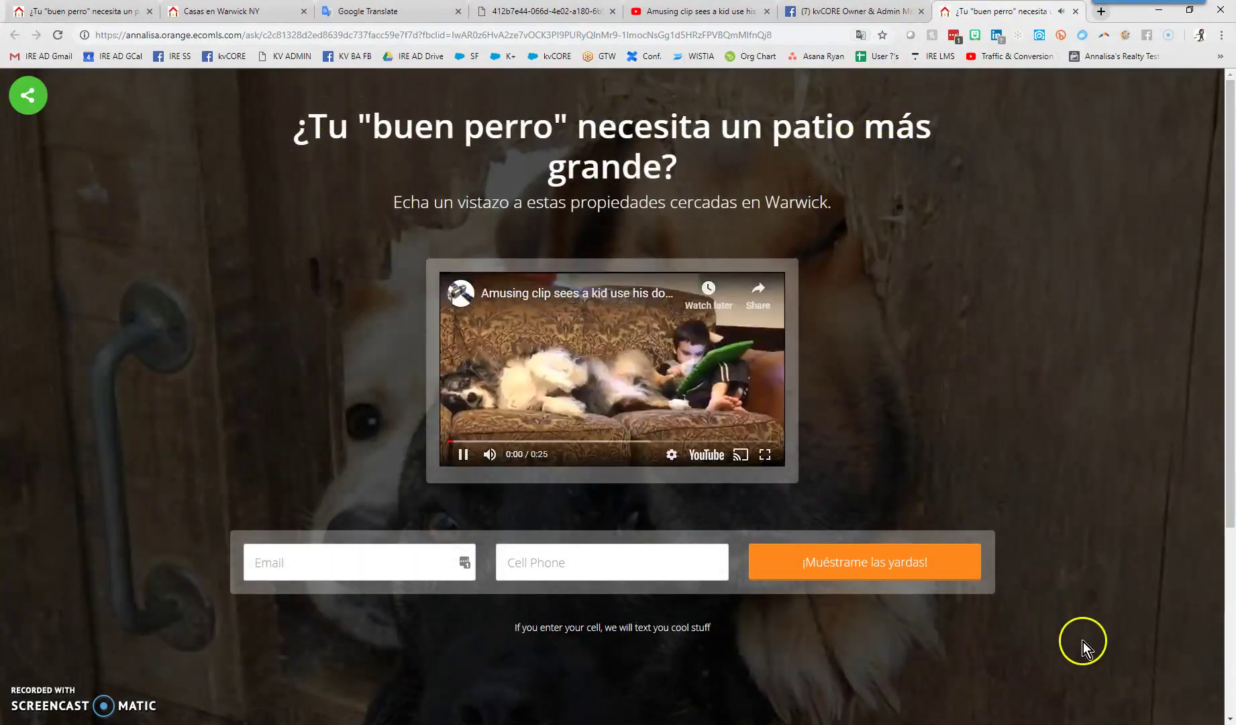
pyautogui.click(463, 456)
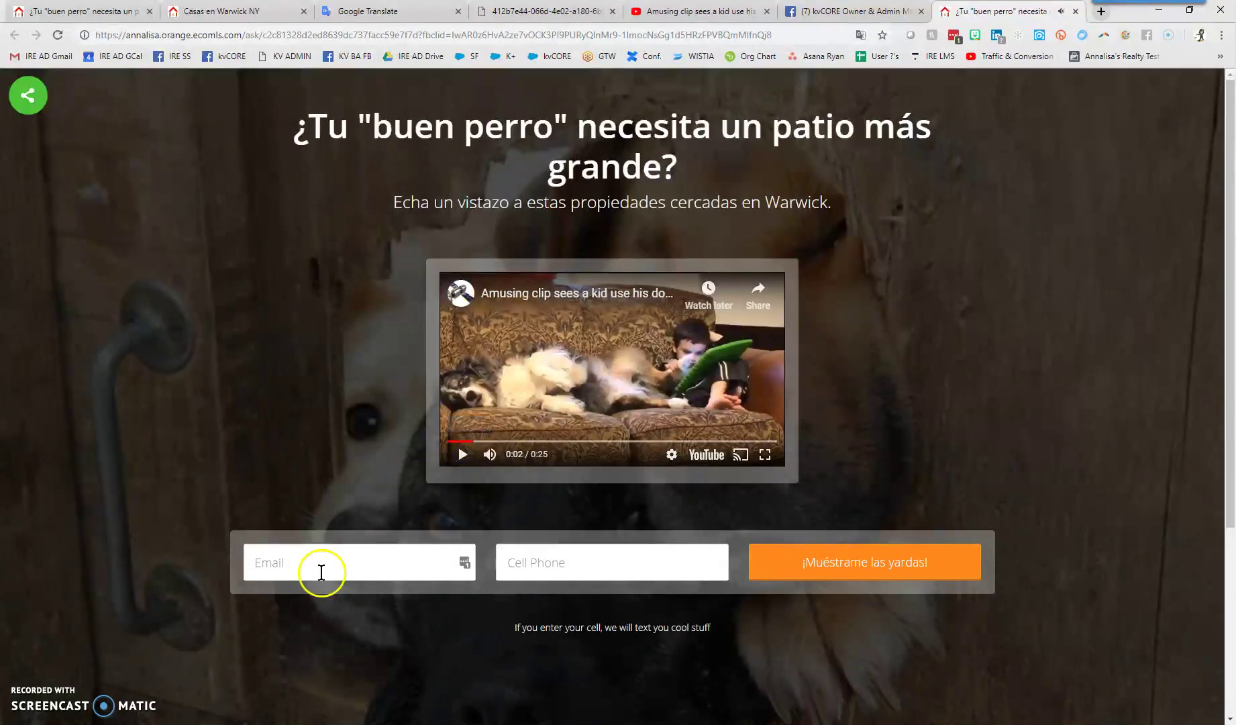
pyautogui.click(367, 559)
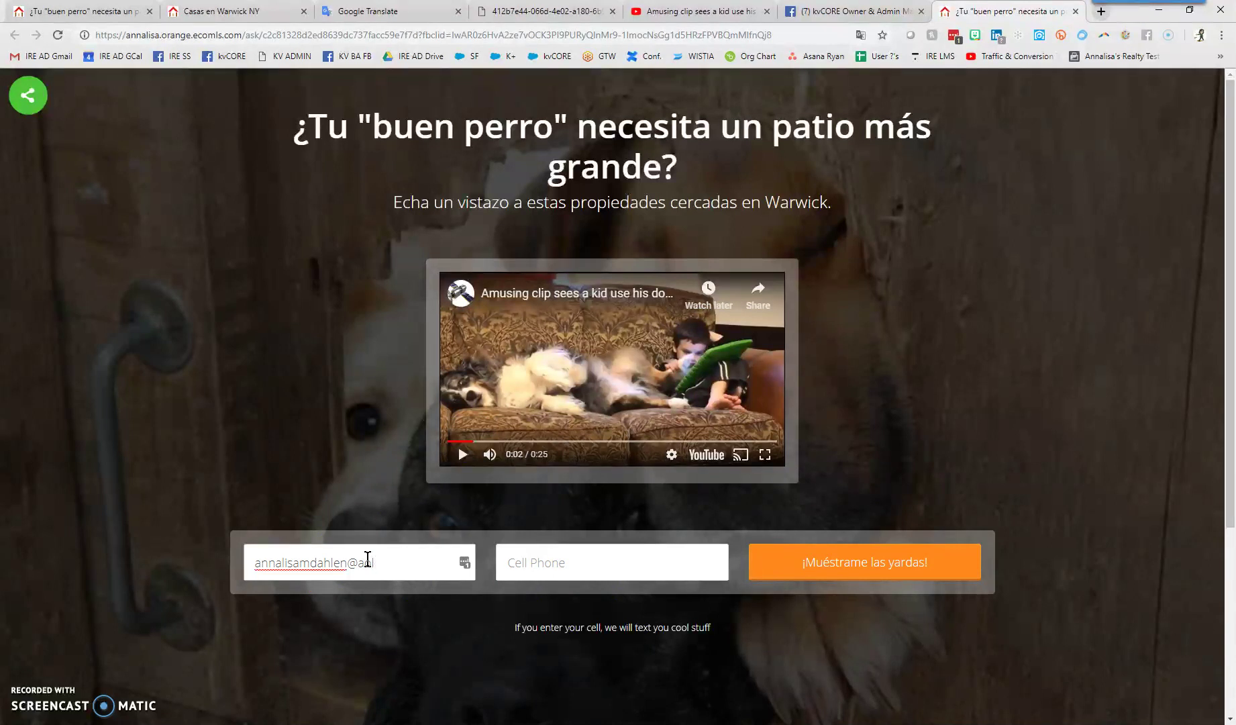
pyautogui.press('Tab')
pyautogui.press('Tab')
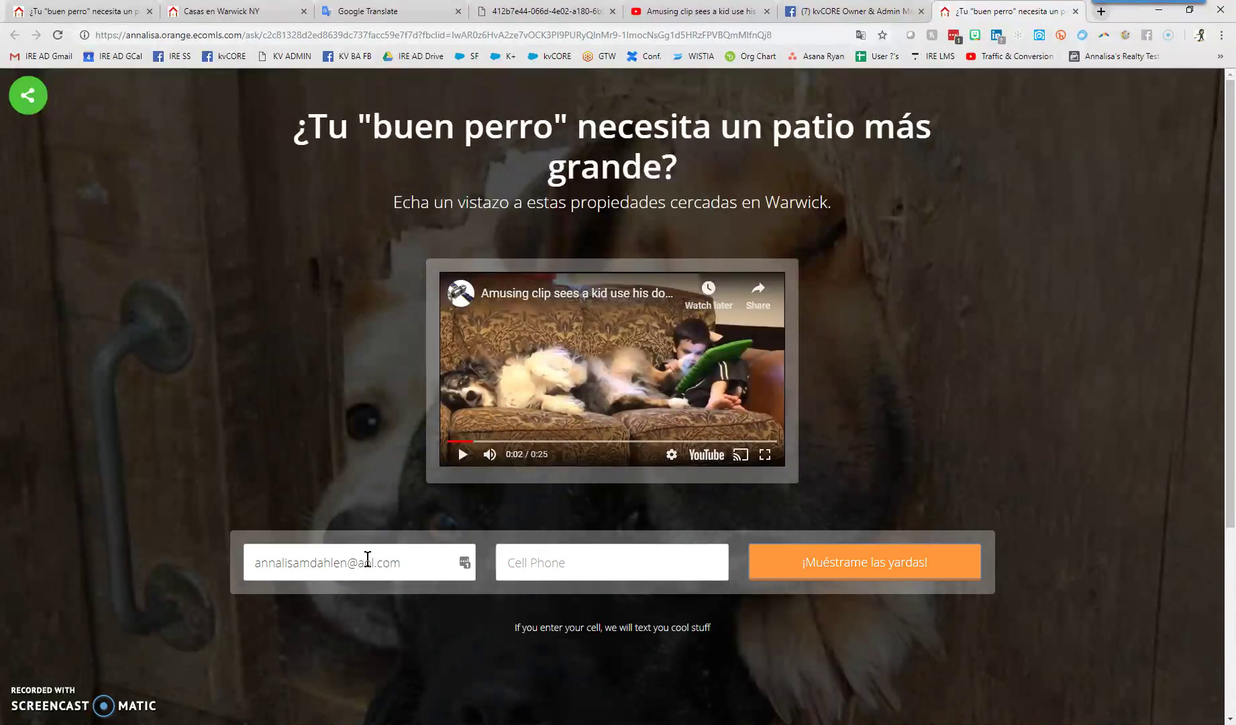
pyautogui.click(533, 563)
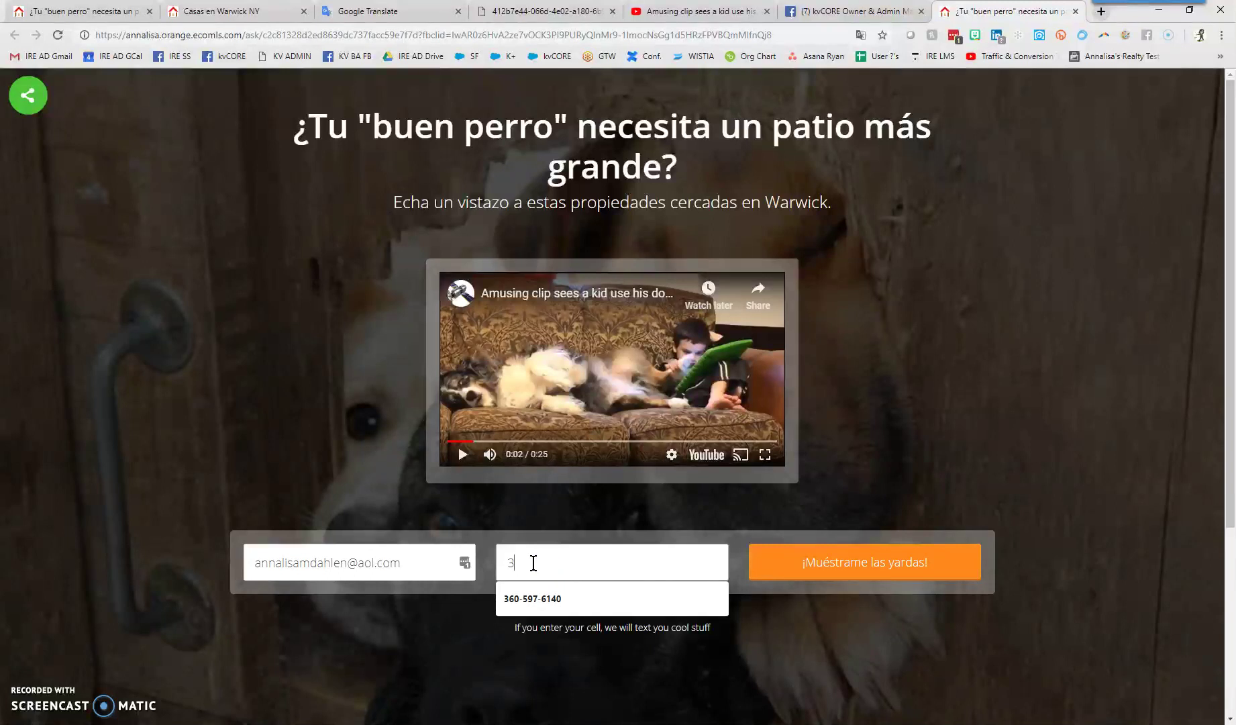
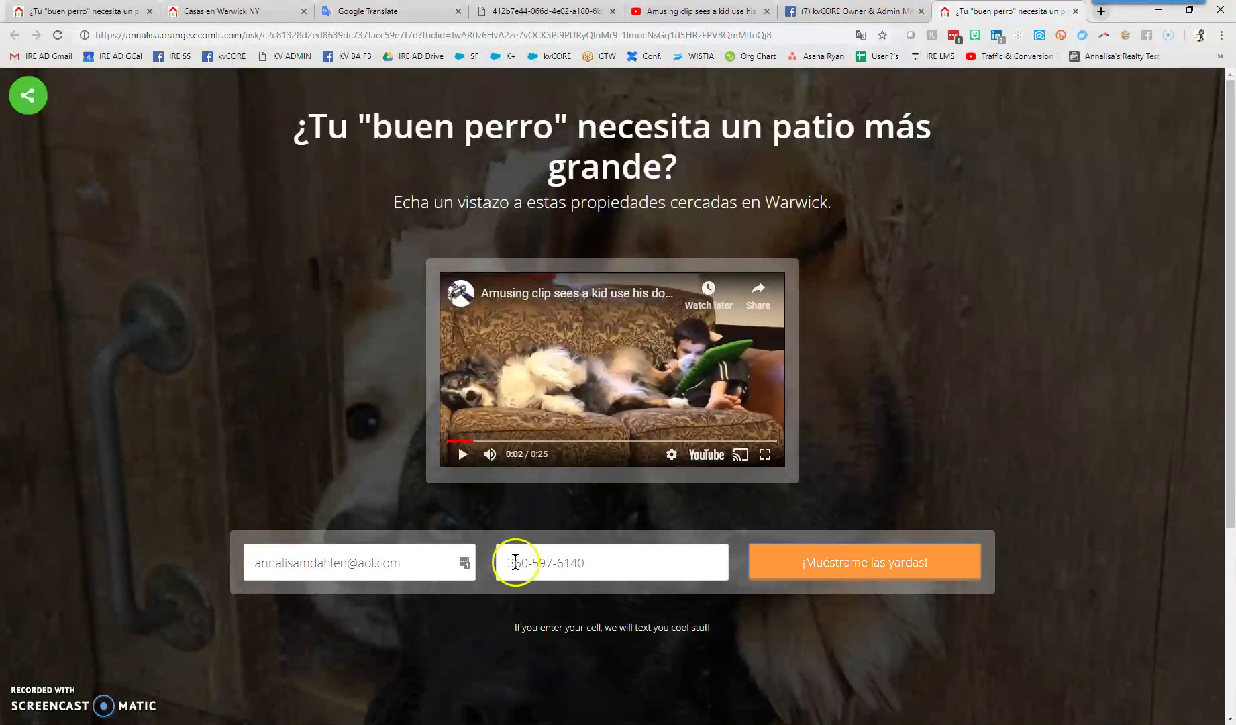
pyautogui.click(914, 564)
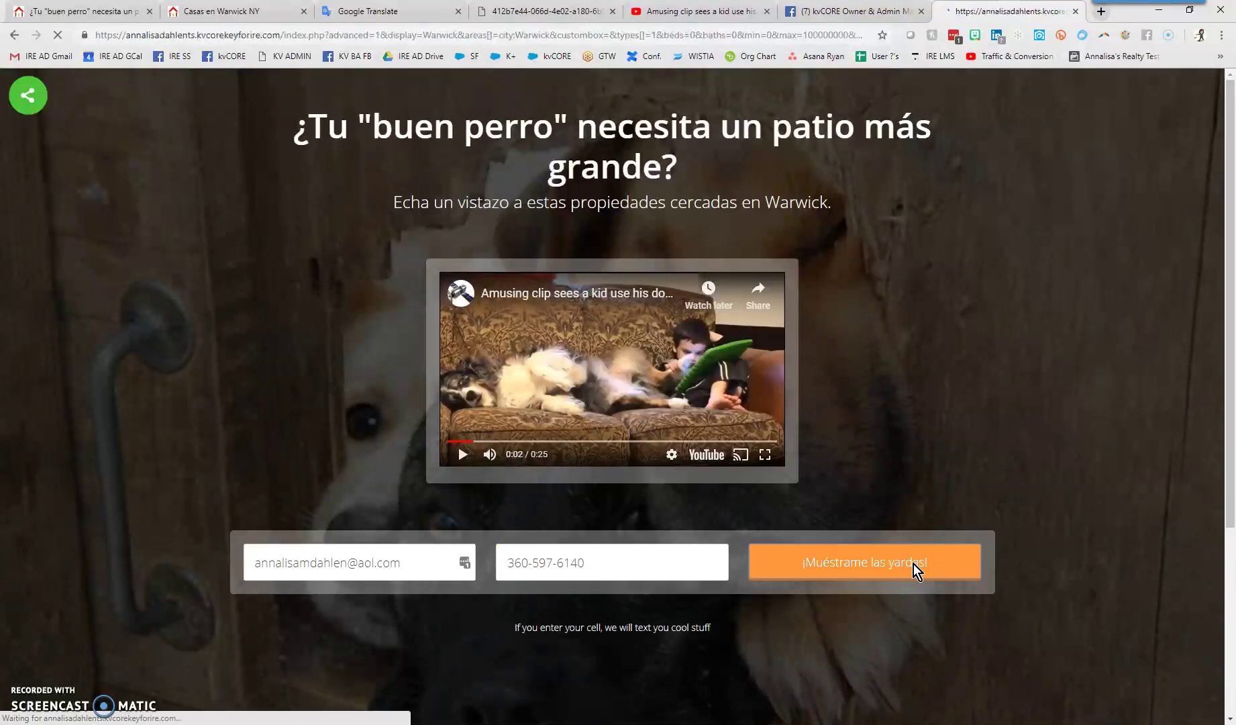